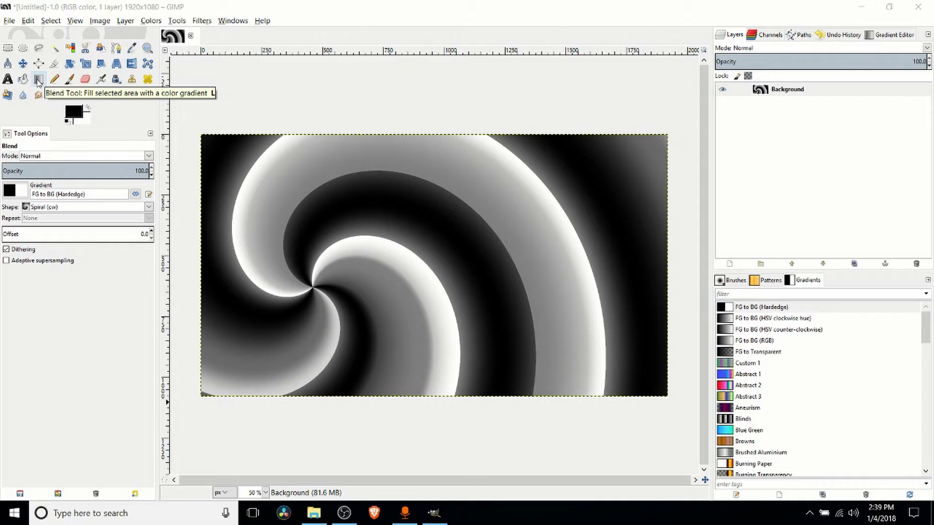
Step: Look through the window layout and dockable dialog options without changing anything
left_click(237, 22)
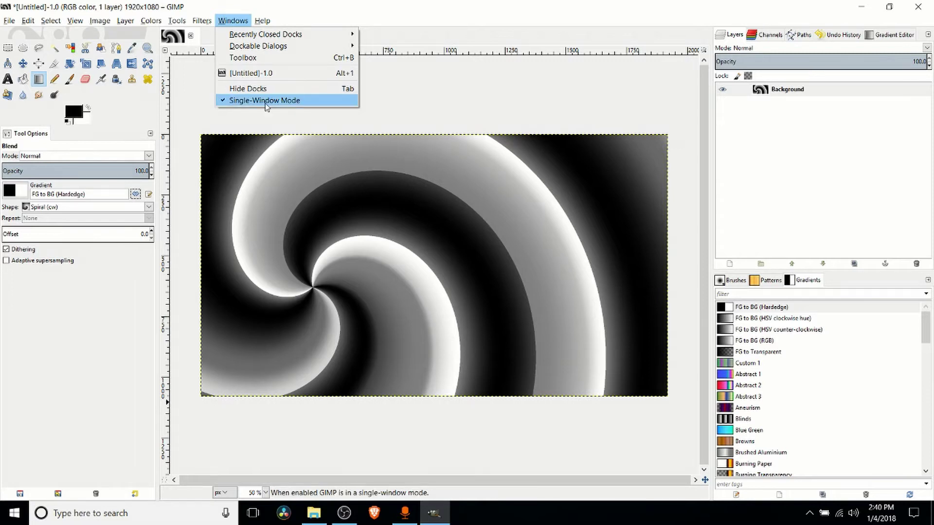
key("Escape")
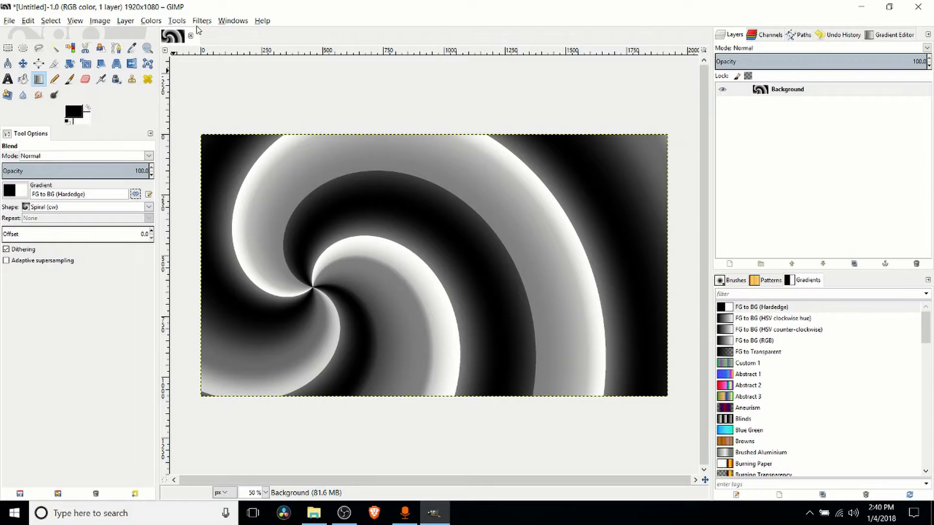
left_click(246, 21)
mouse_move(262, 51)
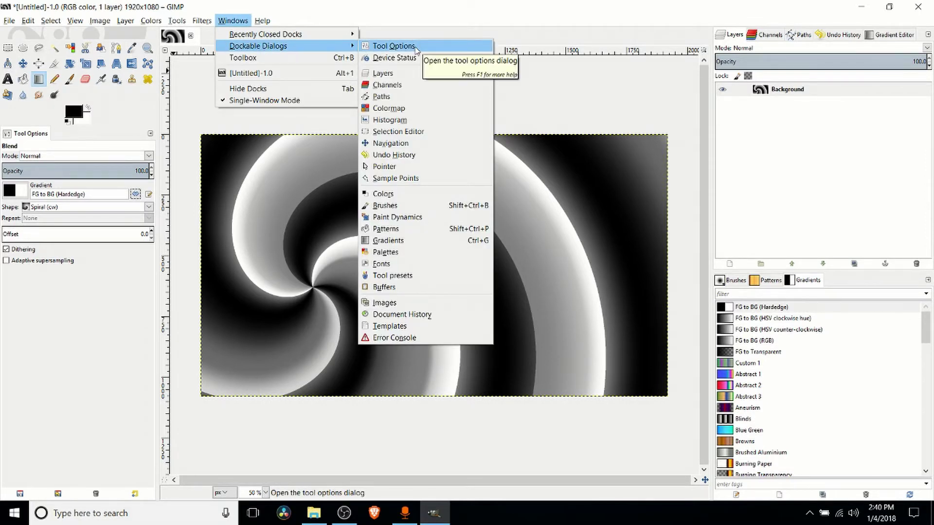
left_click(226, 22)
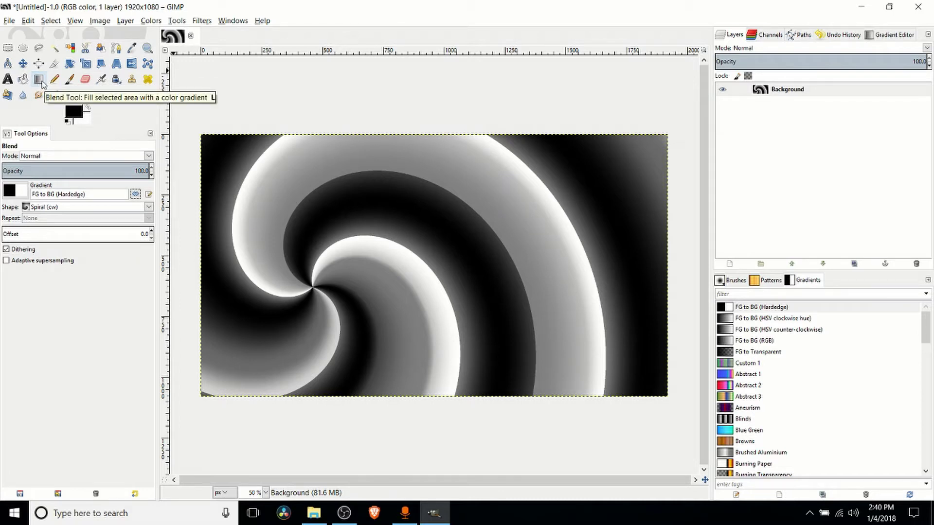
Step: With the Blend tool active, scroll through the gradient presets, keeping FG to BG (Hardedge)
left_click(42, 84)
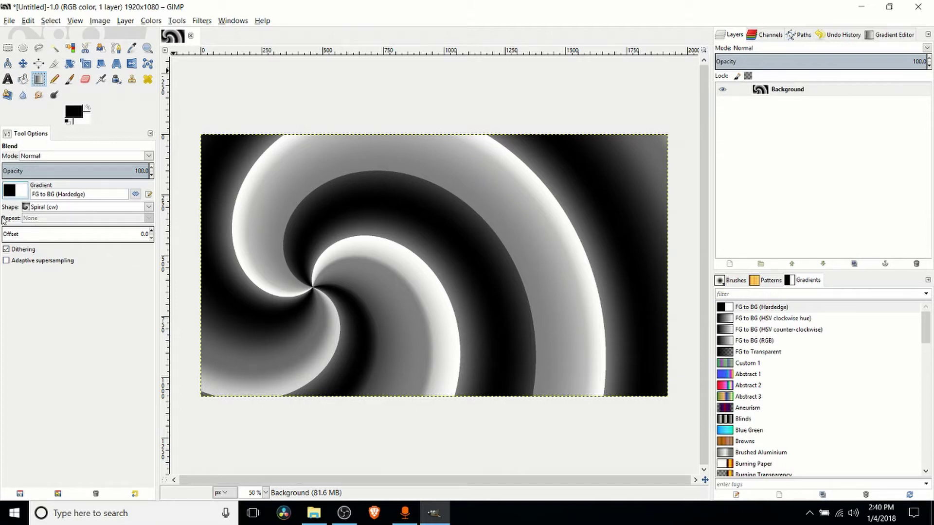
left_click(22, 192)
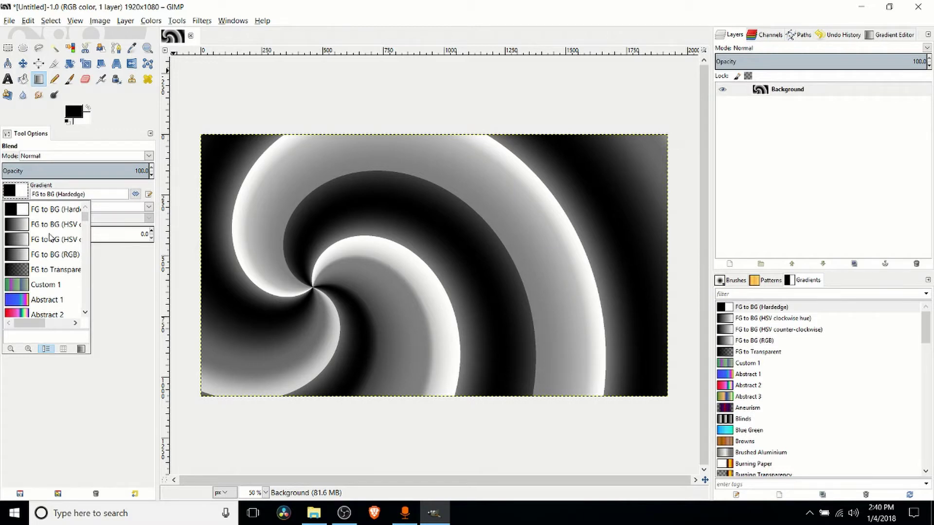
scroll(50, 237, "down", 10)
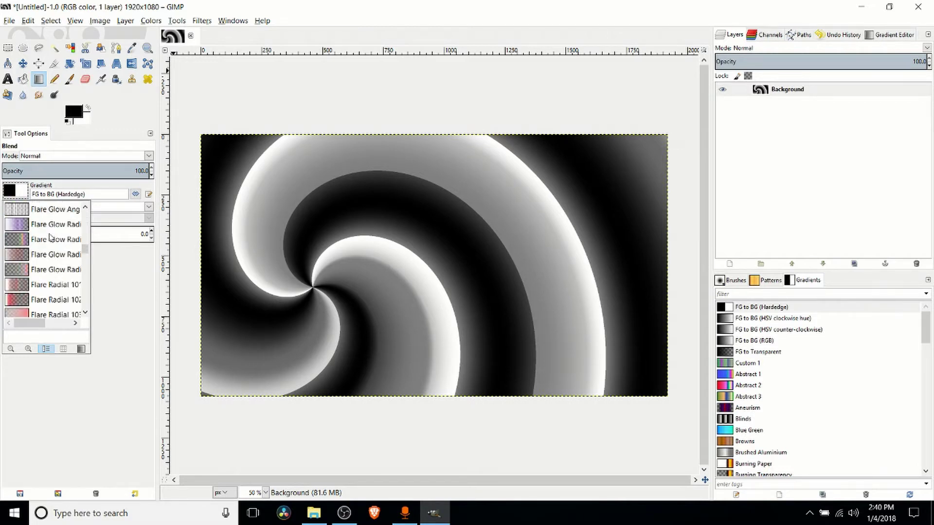
scroll(50, 237, "down", 15)
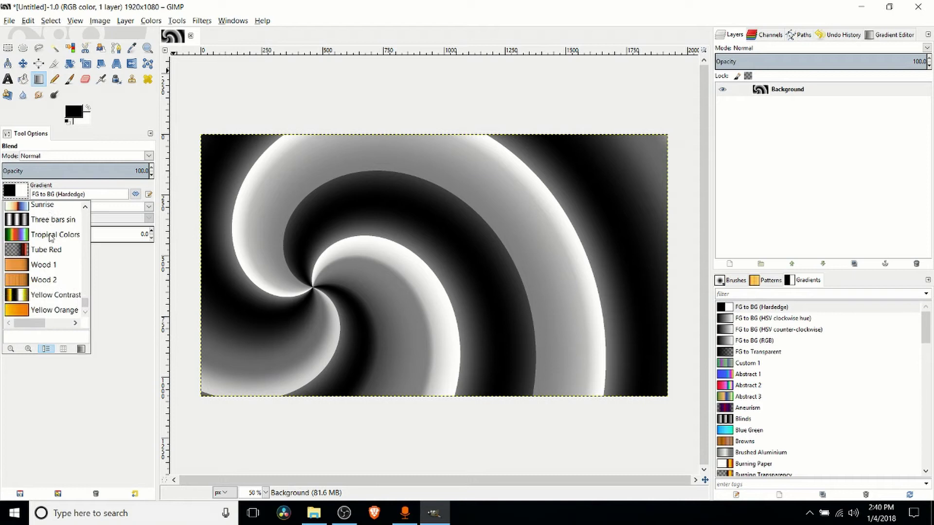
scroll(51, 237, "up", 3)
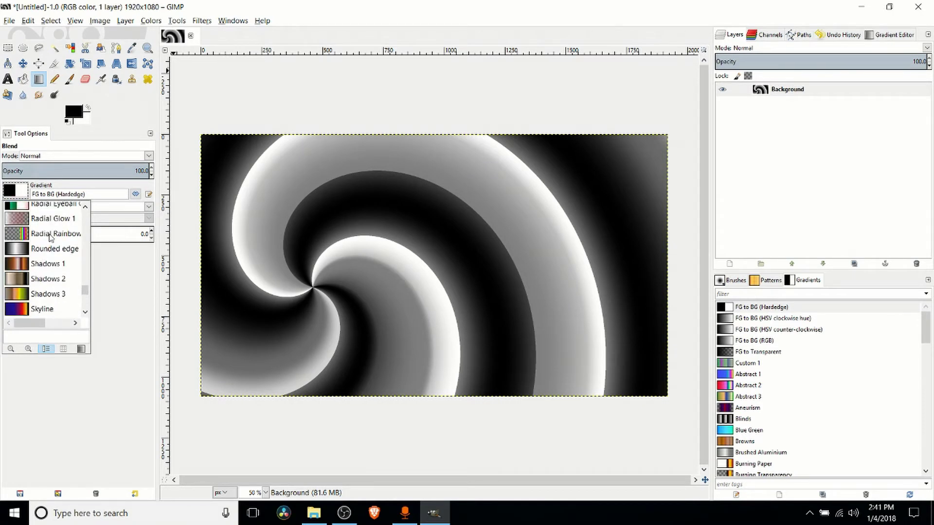
scroll(50, 237, "down", 3)
scroll(86, 316, "down", 1)
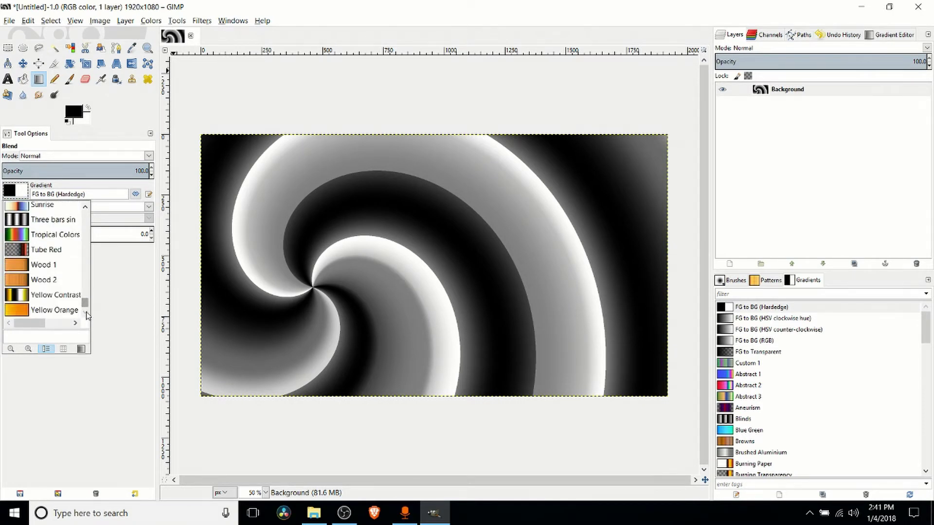
left_click_drag(86, 316, 90, 217)
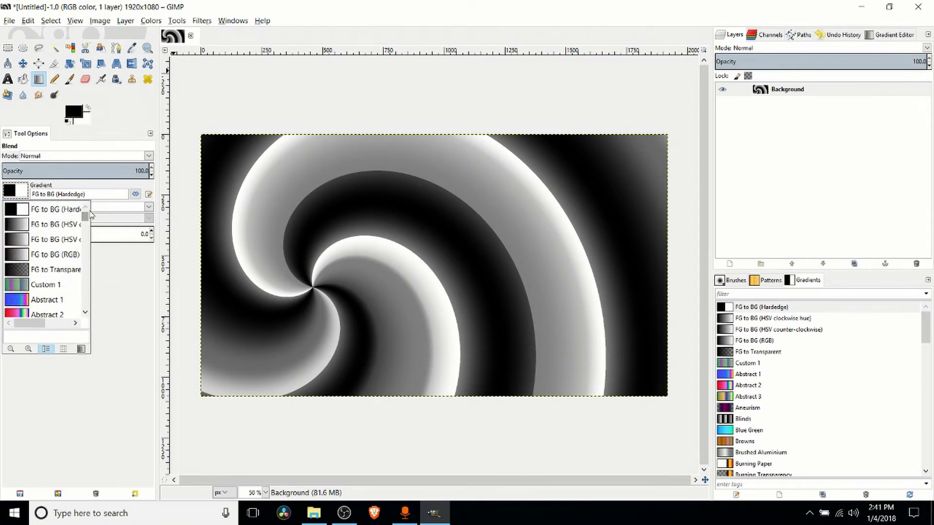
left_click(119, 275)
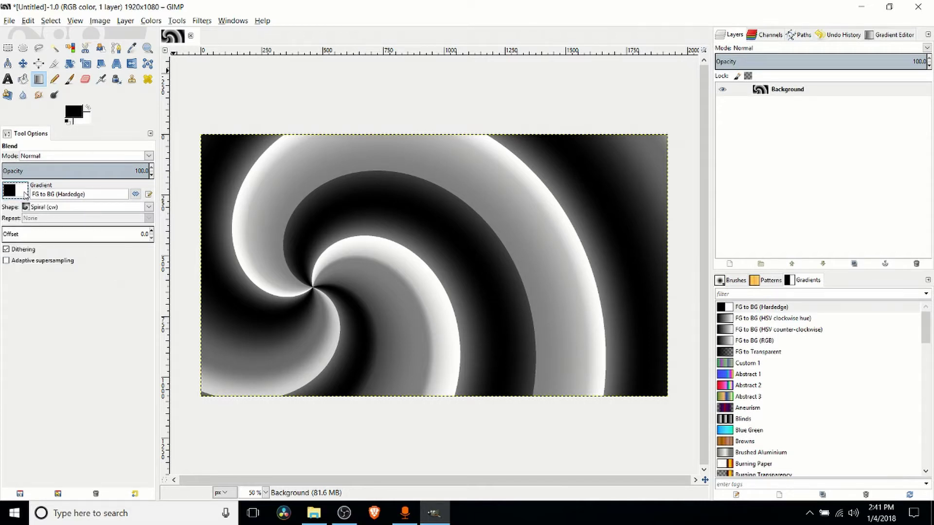
Step: Create a new white 1920×1080 image with File > New and OK
left_click(8, 21)
left_click(20, 34)
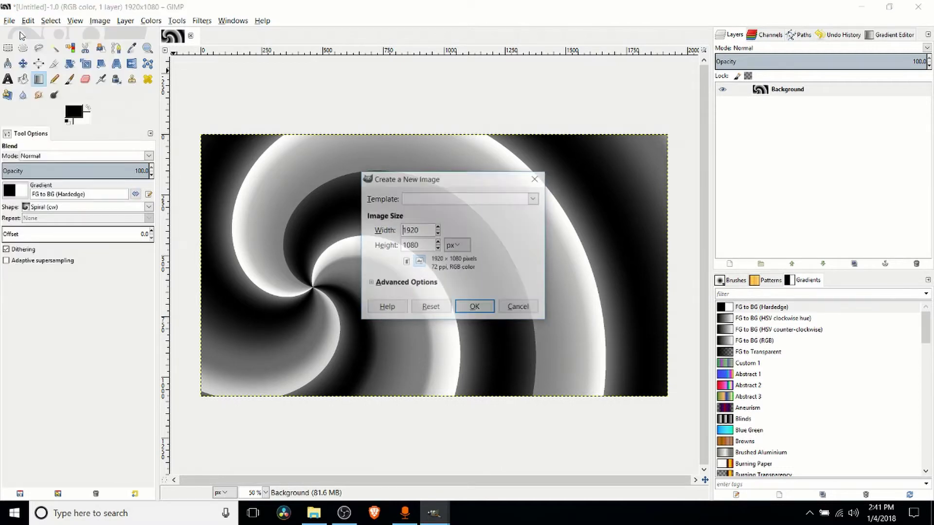
left_click(474, 308)
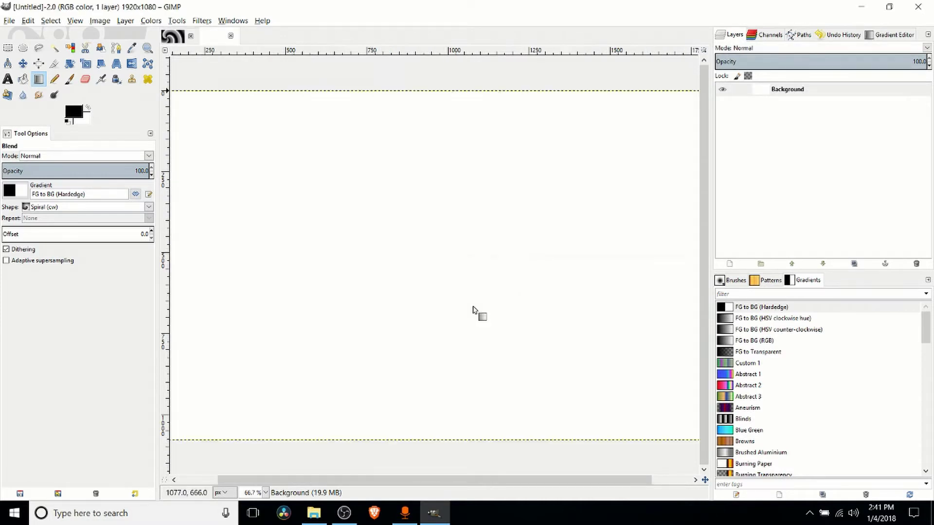
scroll(474, 311, "down", 2)
scroll(474, 311, "up", 1)
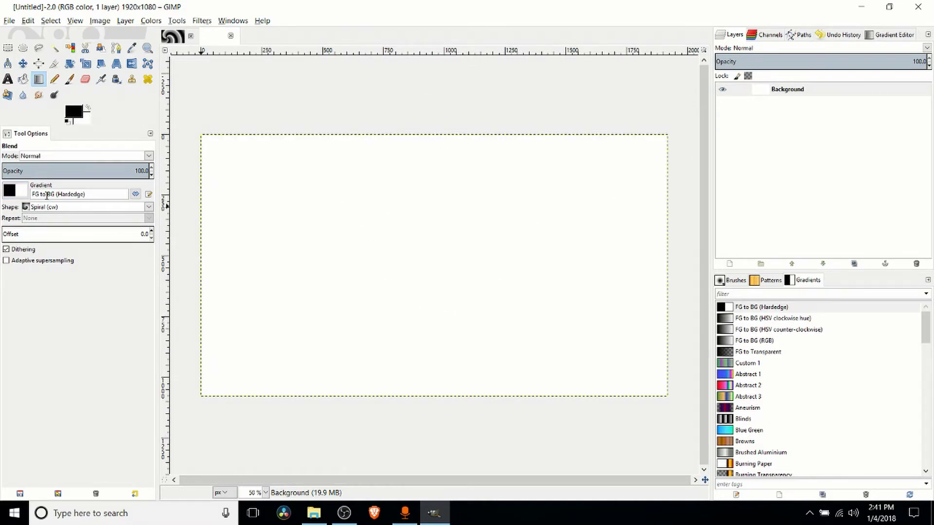
left_click(10, 191)
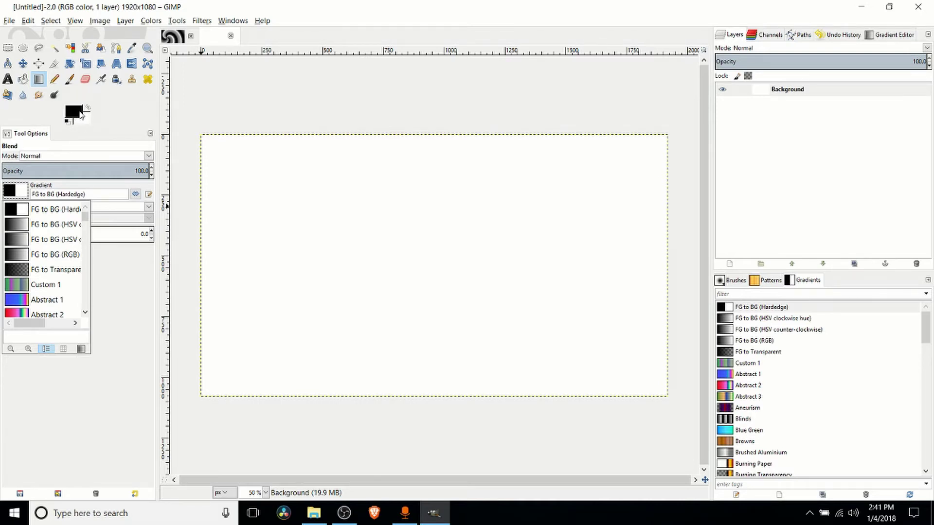
left_click(110, 119)
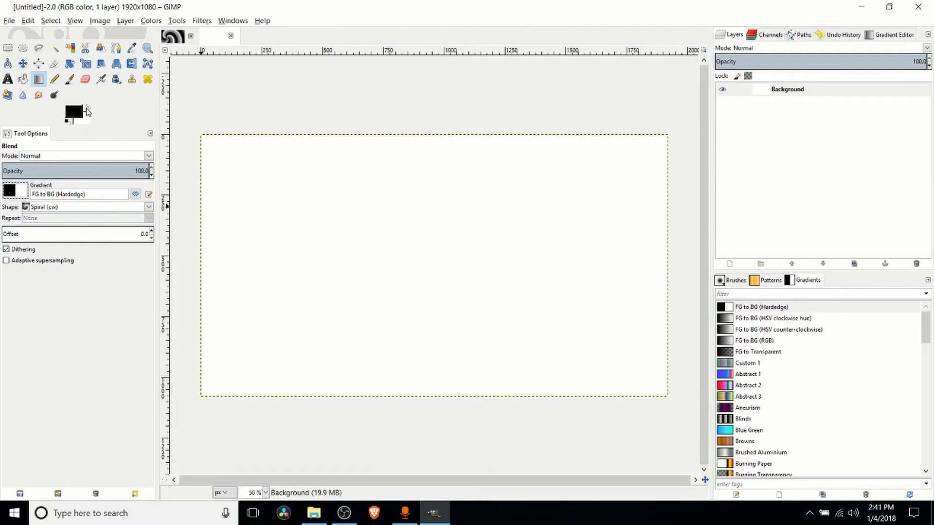
left_click(89, 110)
left_click(90, 109)
left_click(90, 109)
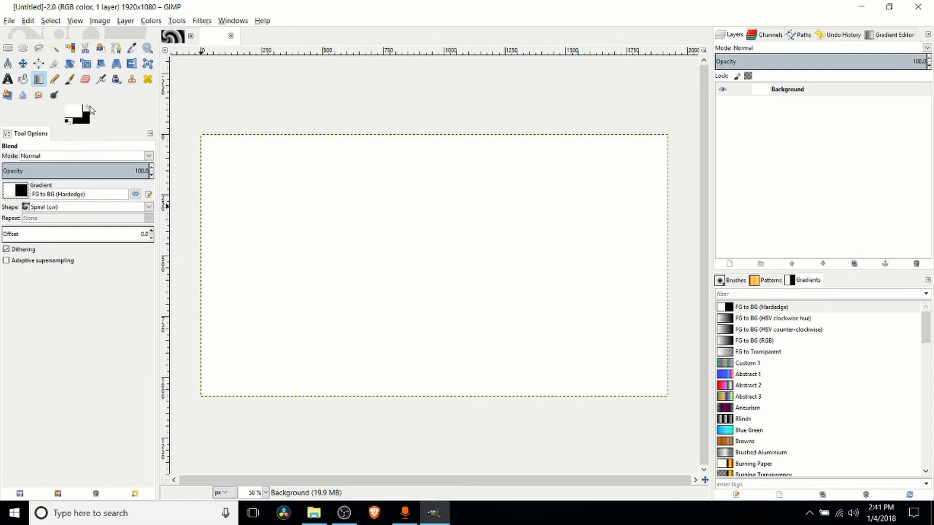
left_click(89, 108)
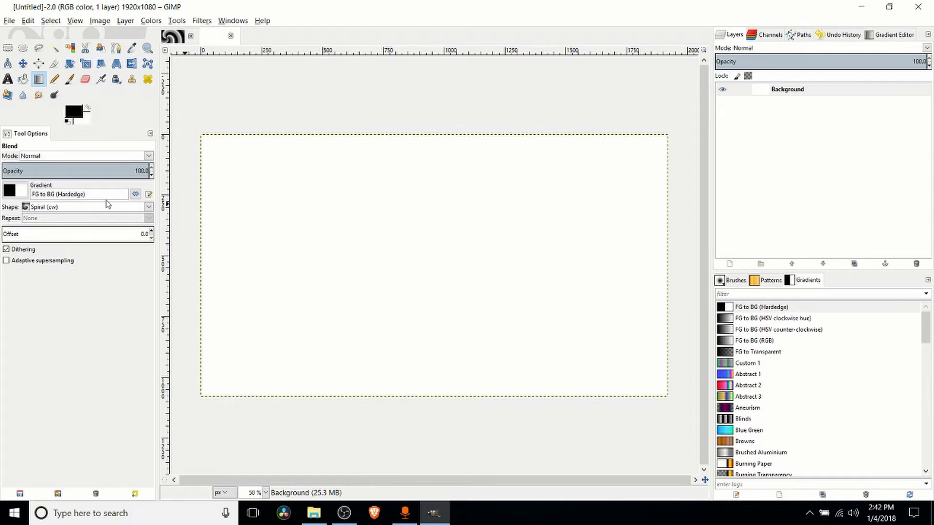
triple_click(72, 194)
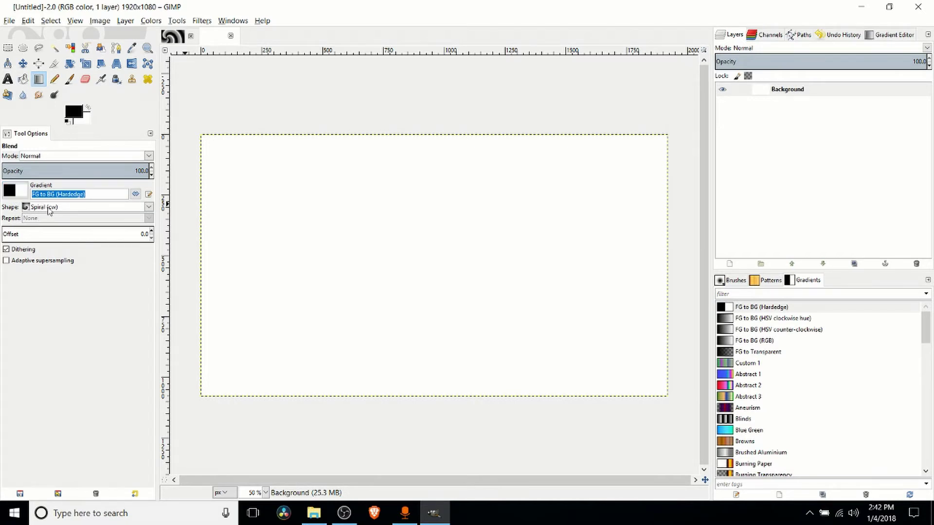
left_click(173, 43)
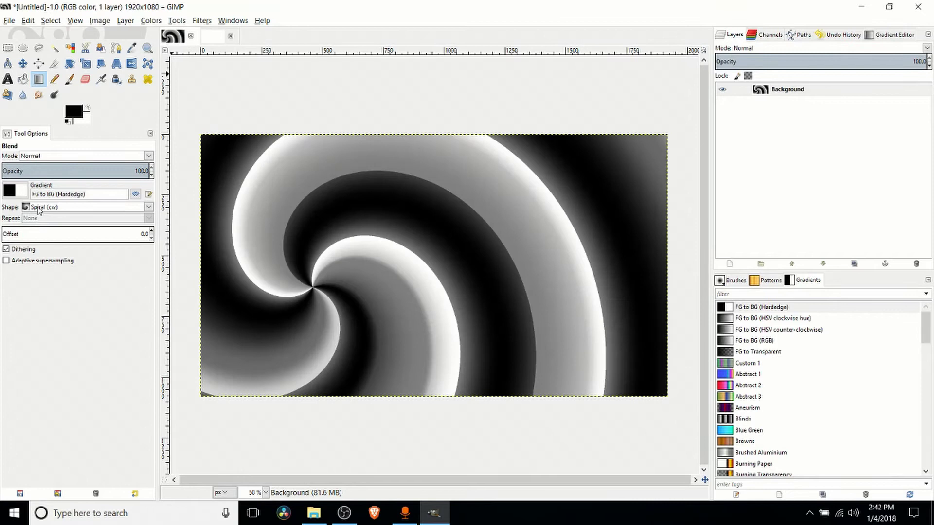
Step: On the new image, redraw the Spiral (cw) Hardedge gradient until it sits centred on the canvas
left_click(213, 36)
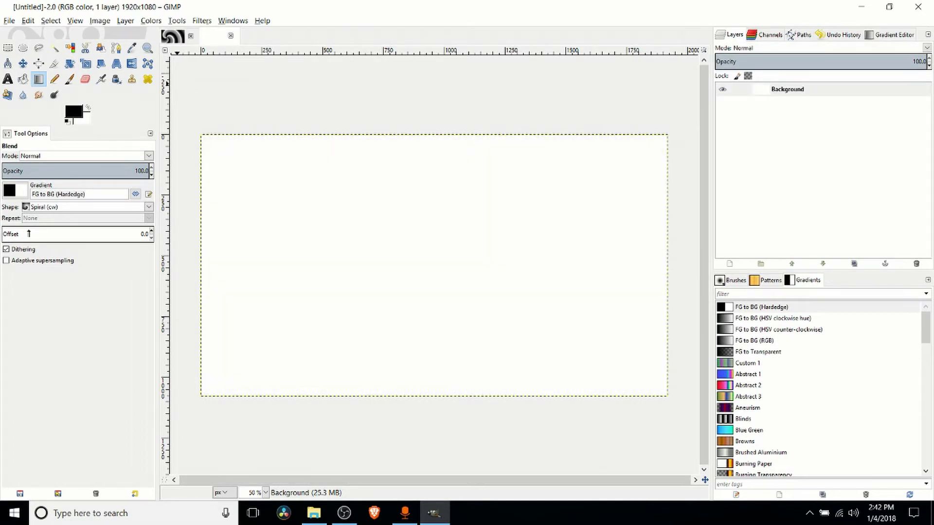
left_click_drag(368, 265, 441, 198)
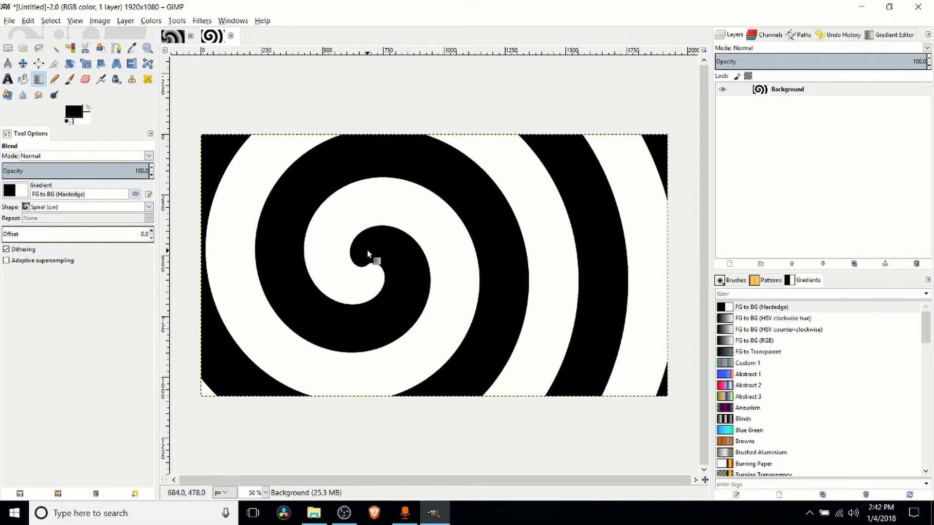
left_click_drag(461, 271, 494, 217)
left_click_drag(354, 309, 410, 221)
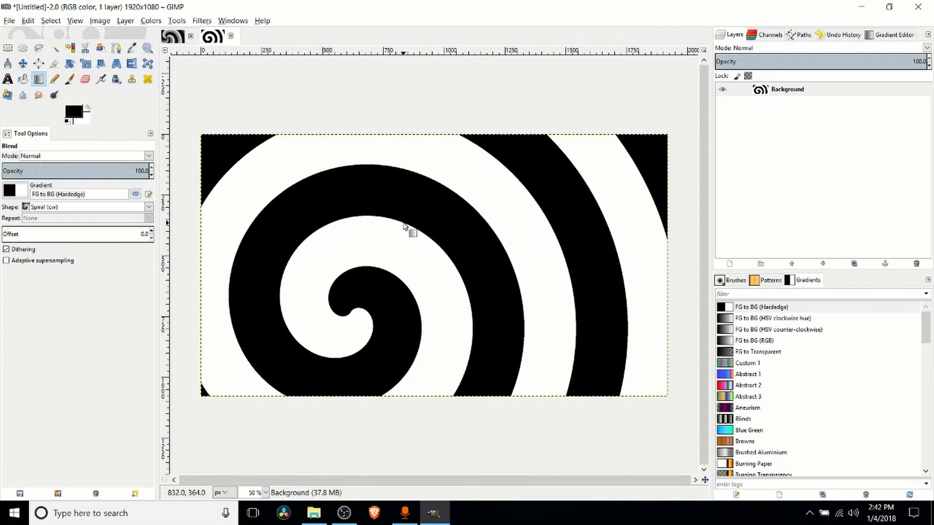
left_click_drag(408, 266, 417, 219)
left_click_drag(415, 255, 366, 293)
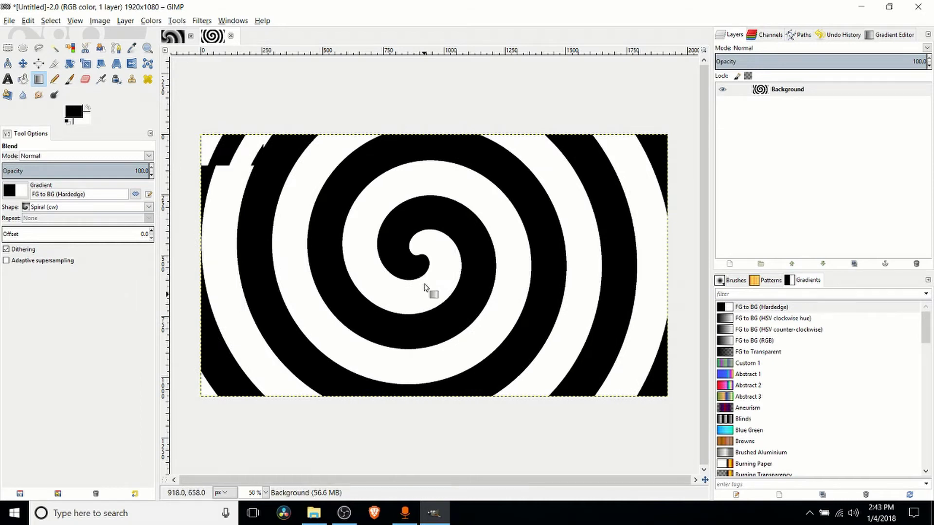
left_click_drag(414, 257, 417, 217)
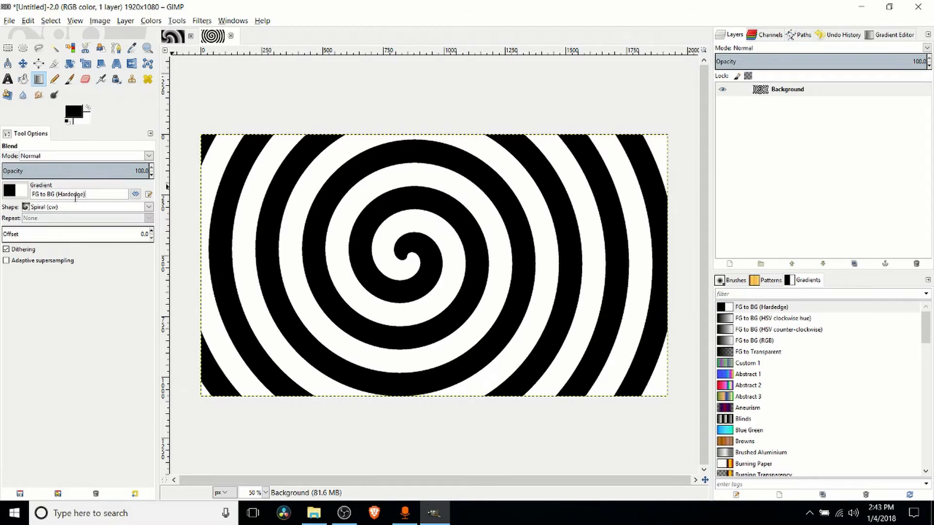
Step: Choose the FG to BG (RGB) gradient and redraw the spiral from the canvas centre
left_click(15, 191)
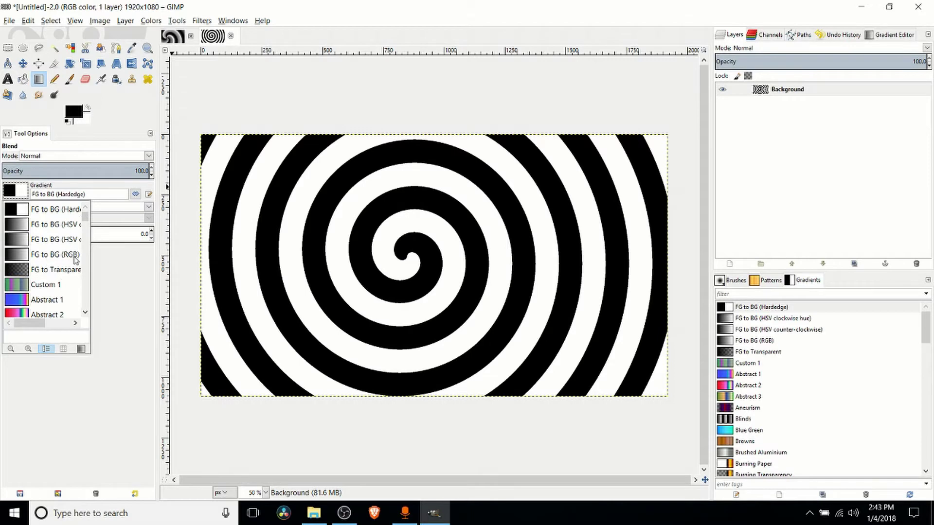
left_click(41, 258)
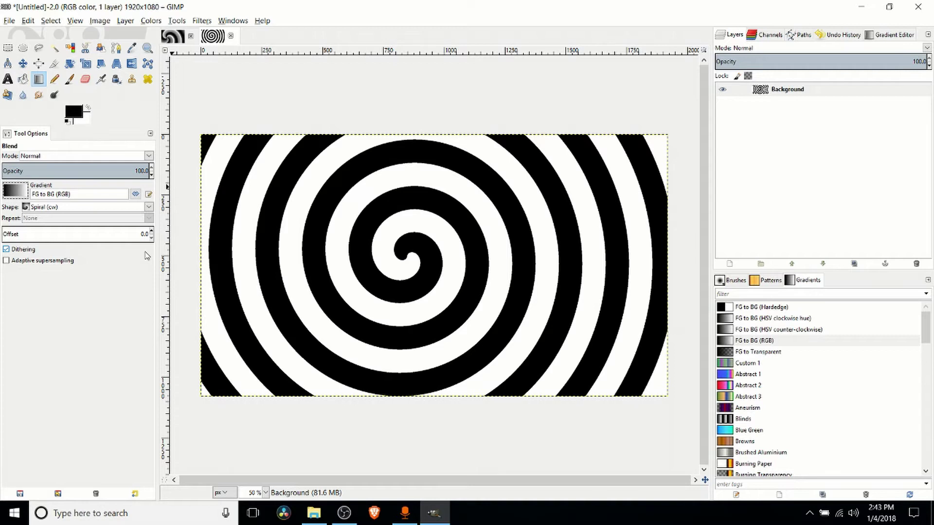
mouse_move(417, 257)
left_mouse_down()
mouse_move(481, 252)
mouse_move(465, 252)
left_mouse_up()
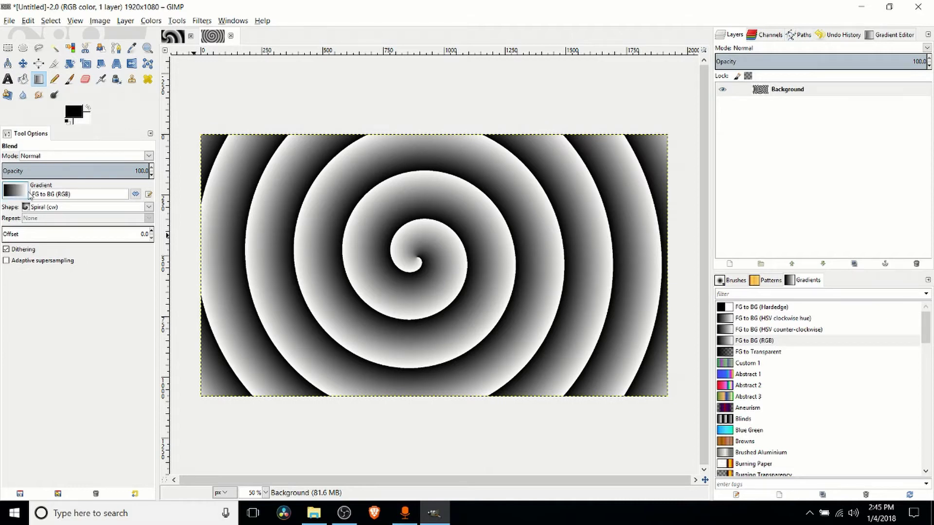
Step: Set the gradient shape to Radial and drag from the canvas centre outward
left_click(56, 208)
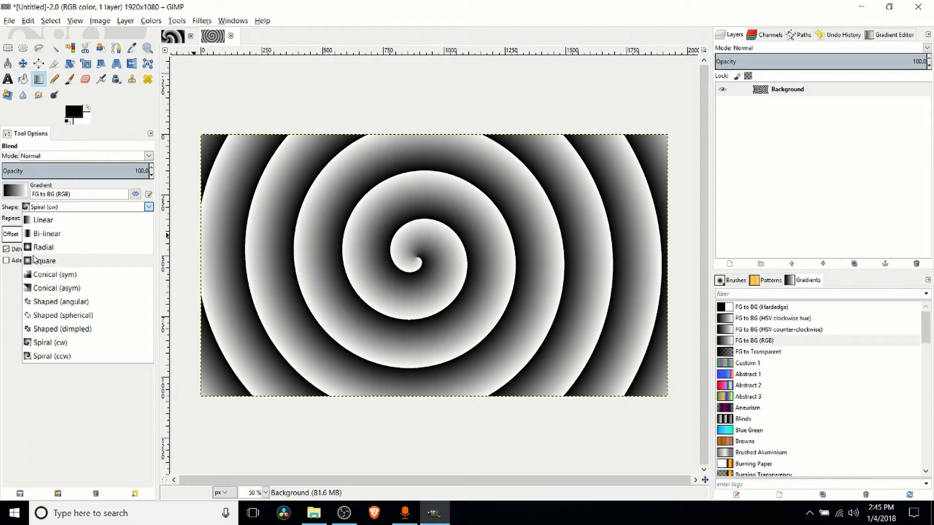
left_click(61, 248)
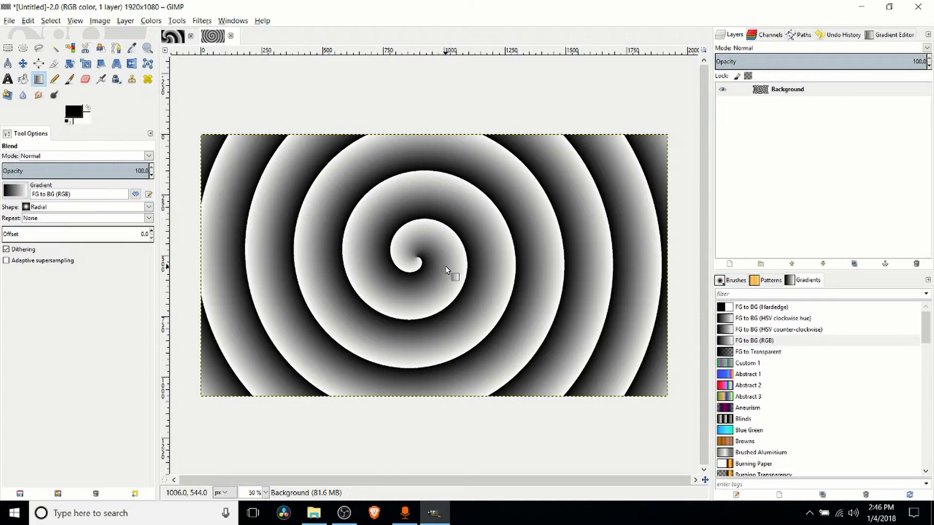
left_click_drag(413, 262, 575, 294)
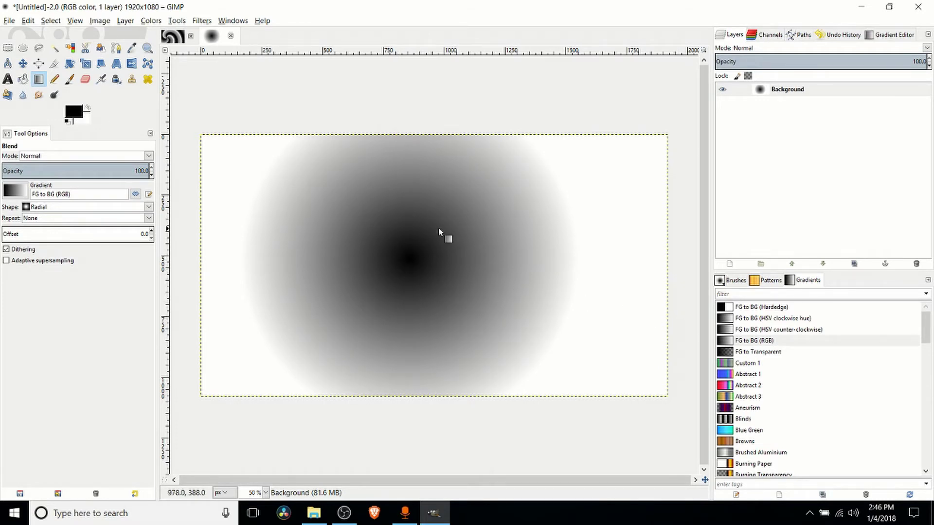
Step: Set the shape to Linear and drag a blend from the left side to the centre
left_click(30, 208)
left_click(55, 222)
left_click_drag(239, 238, 444, 248)
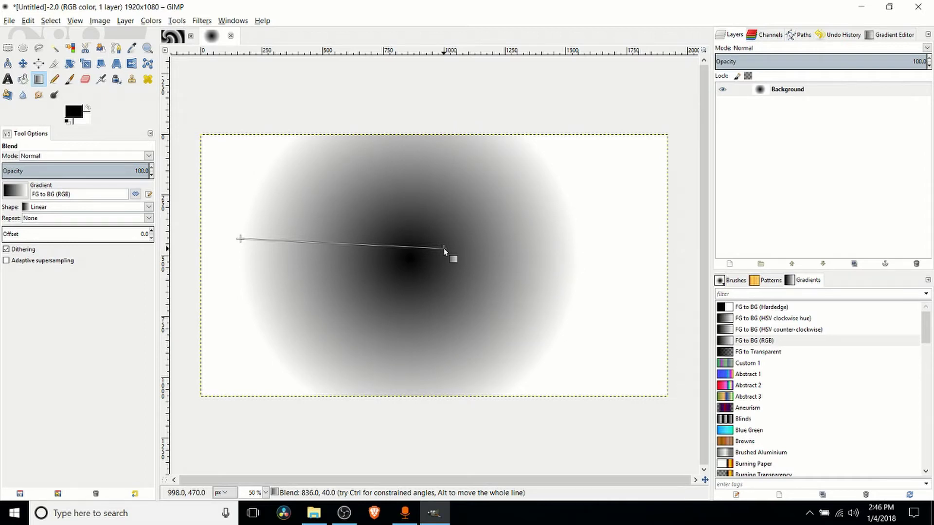
left_click_drag(444, 248, 444, 248)
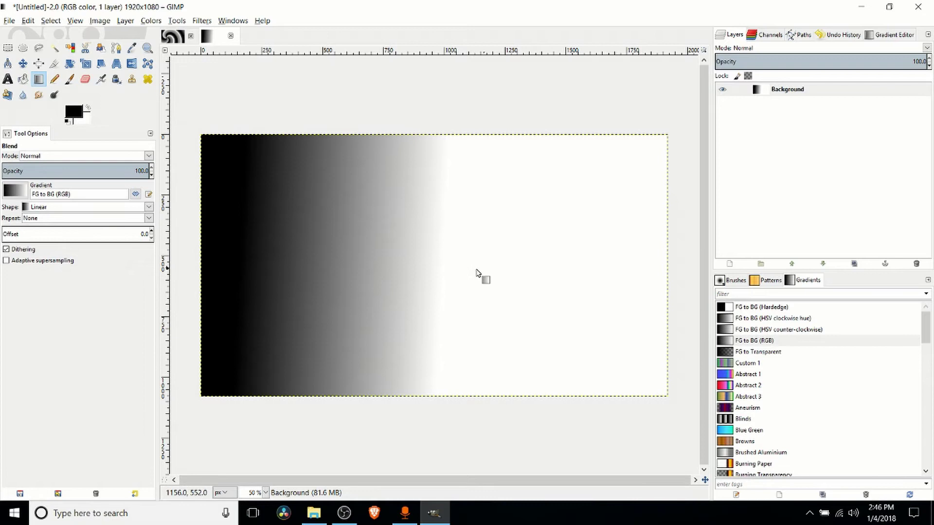
Step: Draw a Sawtooth wave repeating linear gradient across the canvas, then set Repeat back to None
left_click(116, 220)
left_click(116, 222)
left_click(76, 222)
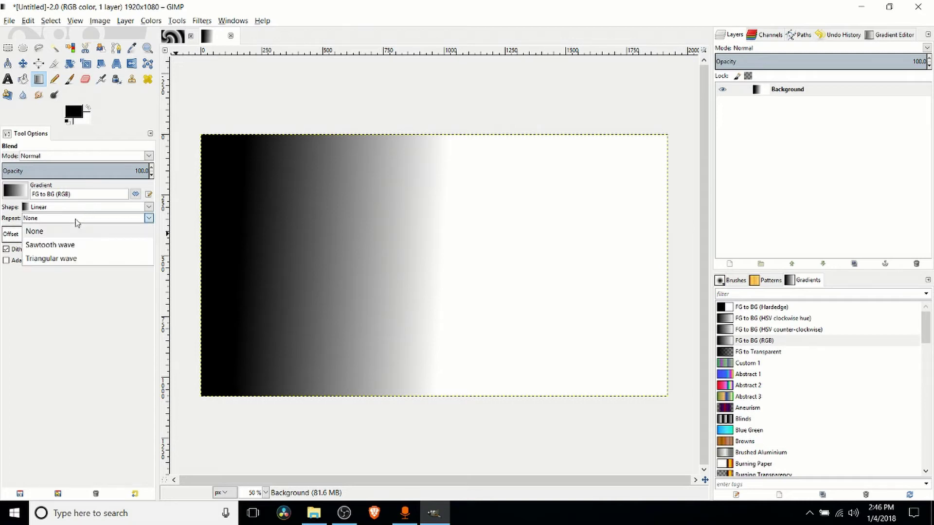
left_click(83, 249)
left_click_drag(248, 233, 440, 251)
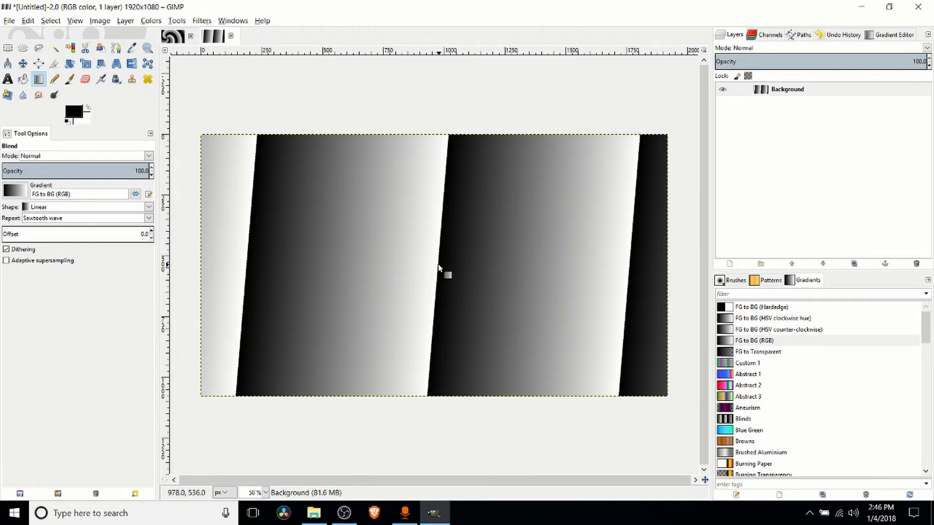
left_click(84, 220)
left_click(52, 229)
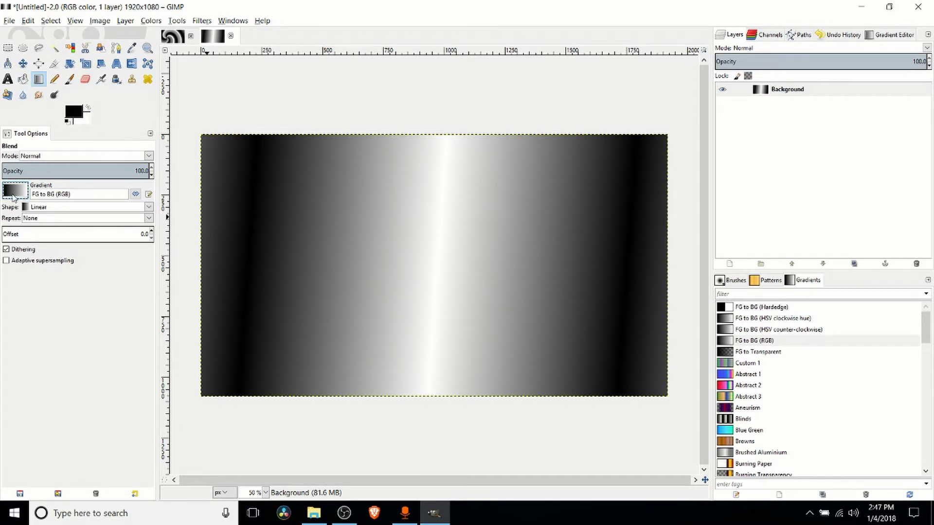
Step: Pick the Abstract 2 gradient and drag it left to right across the canvas
left_click(13, 196)
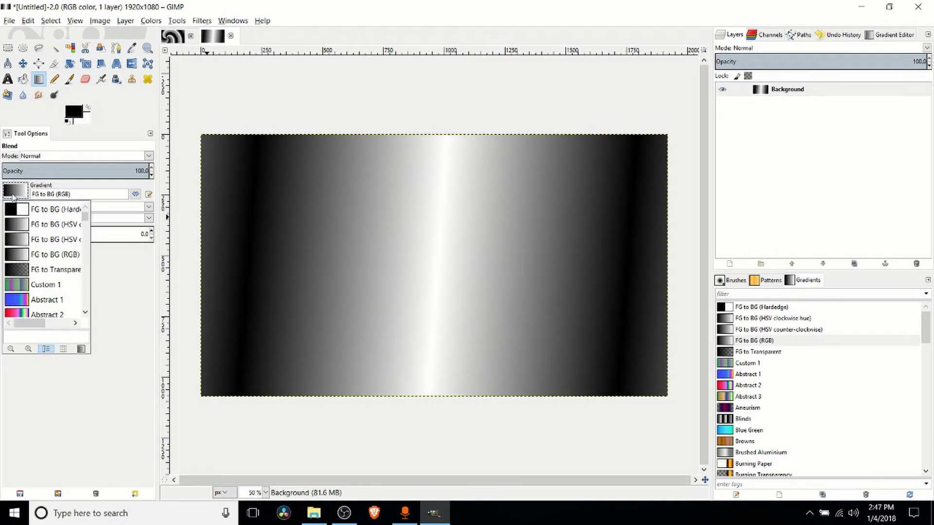
scroll(43, 257, "down", 3)
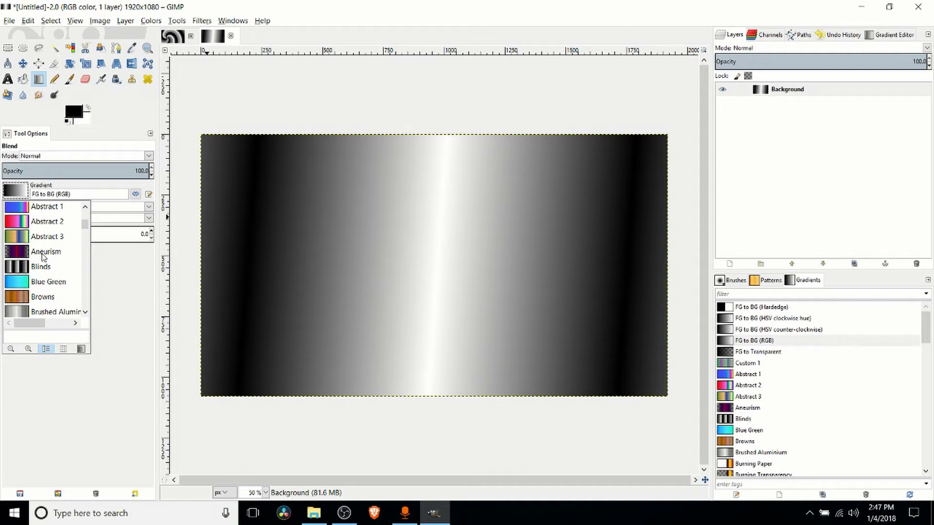
left_click(50, 223)
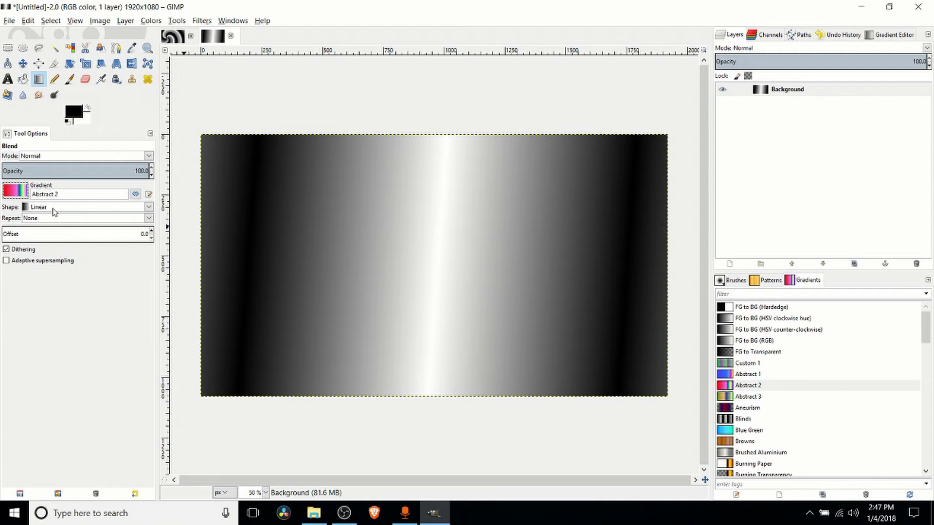
left_click_drag(267, 236, 481, 249)
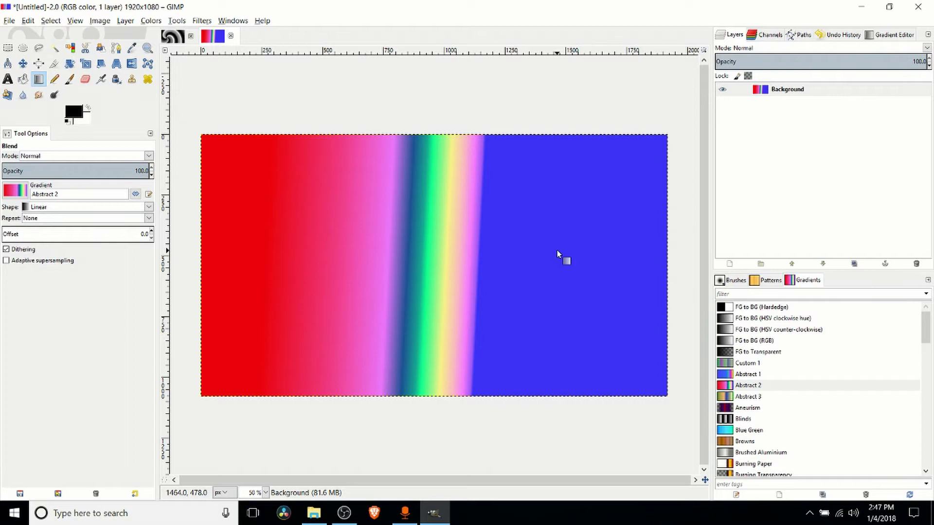
Step: Find and pick the Wood 1 gradient in the list, then drag it across the canvas
left_click(15, 190)
scroll(74, 296, "down", 3)
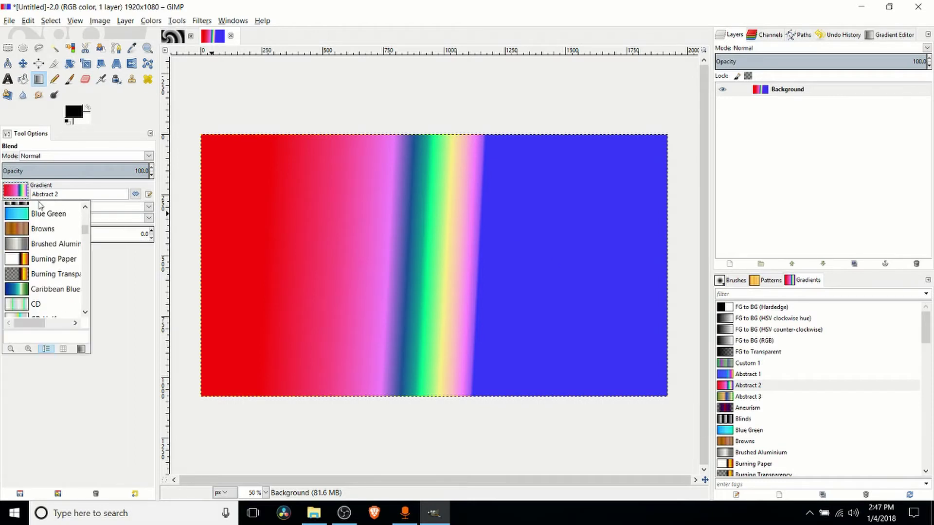
left_click(43, 185)
left_click(24, 192)
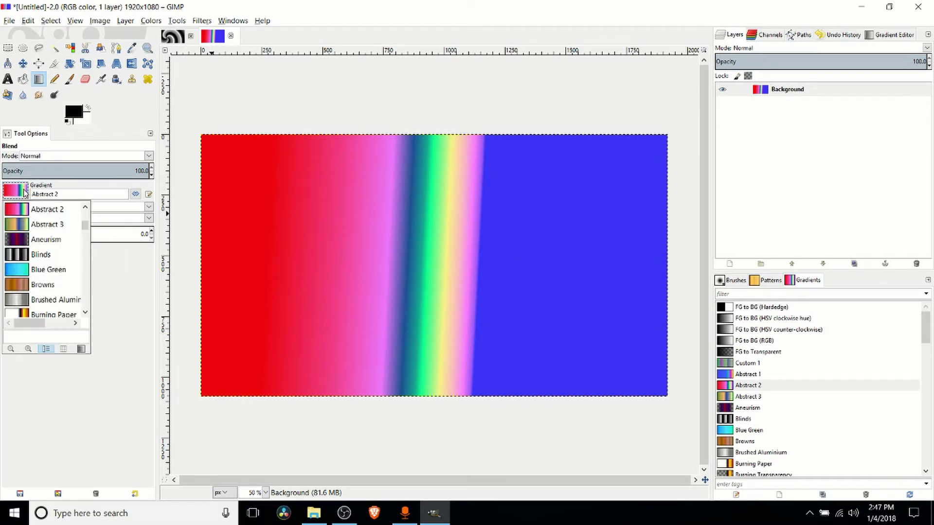
scroll(53, 253, "down", 3)
left_click_drag(86, 234, 85, 301)
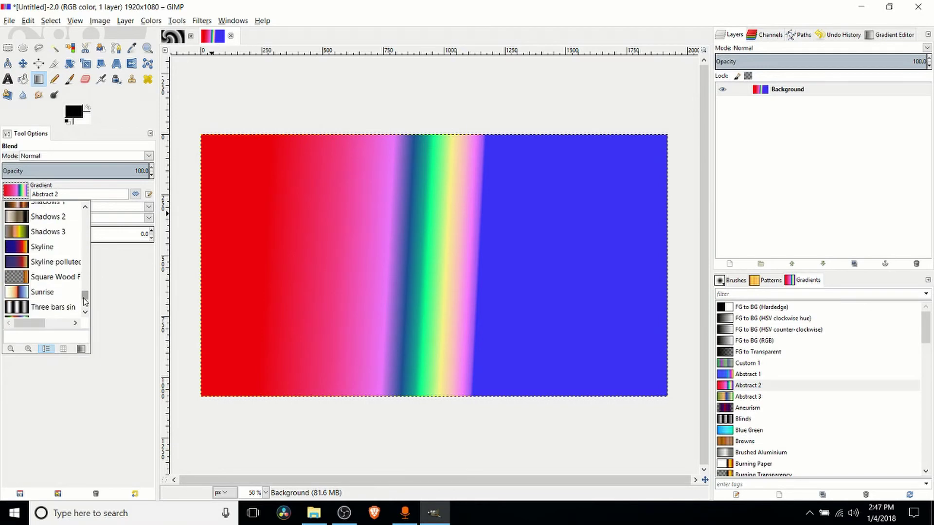
scroll(85, 302, "down", 3)
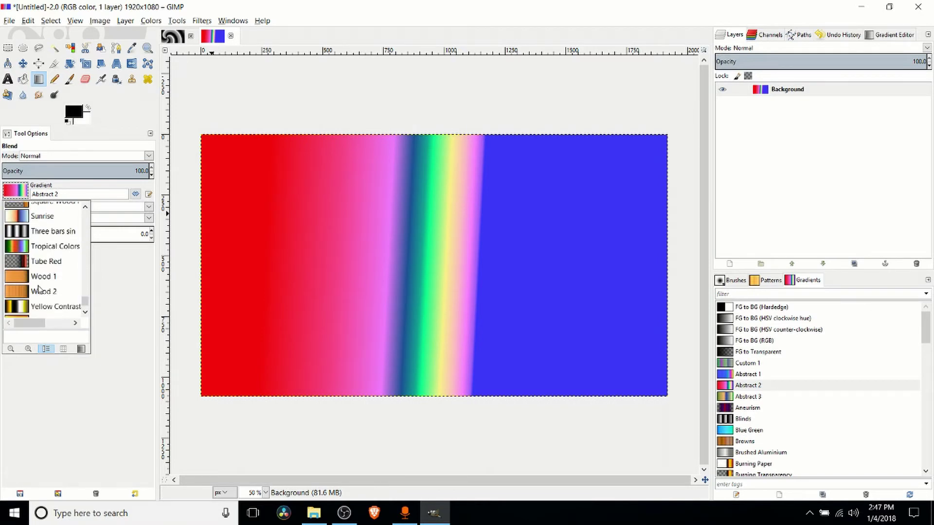
left_click(47, 279)
left_click_drag(355, 285, 431, 254)
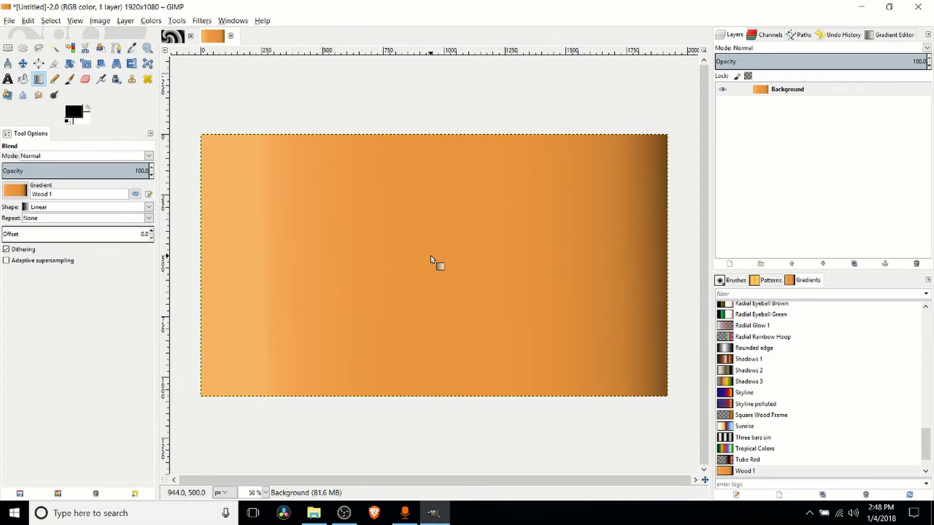
Step: Create a new blank 1920×1080 image and fit it in the view
left_click(25, 21)
left_click(22, 34)
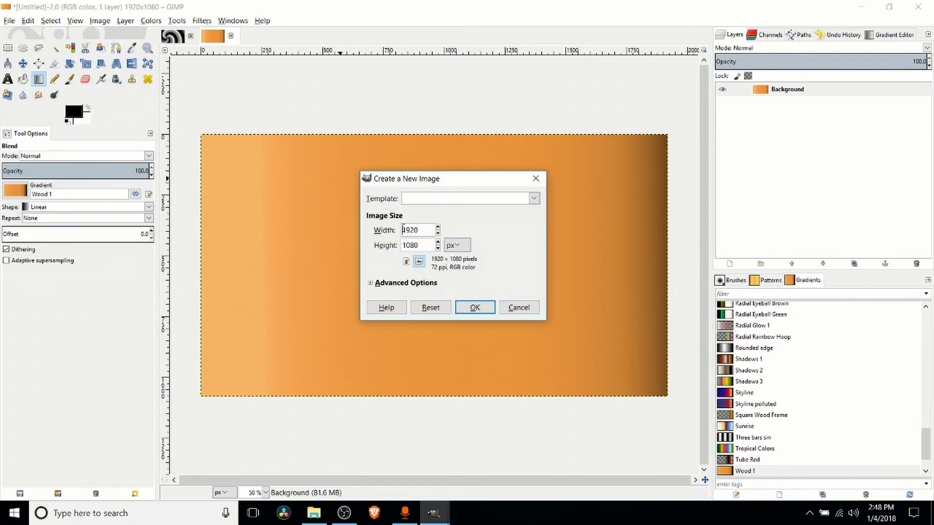
left_click(476, 306)
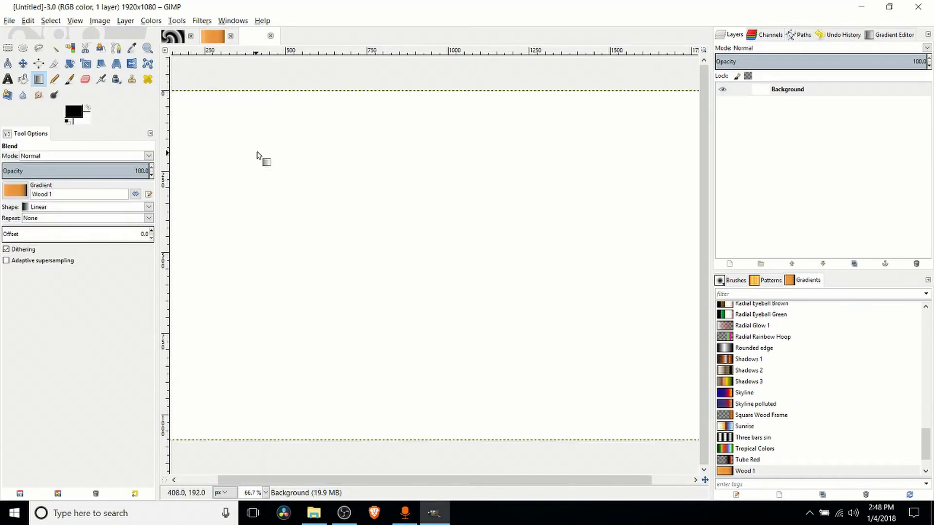
key("minus")
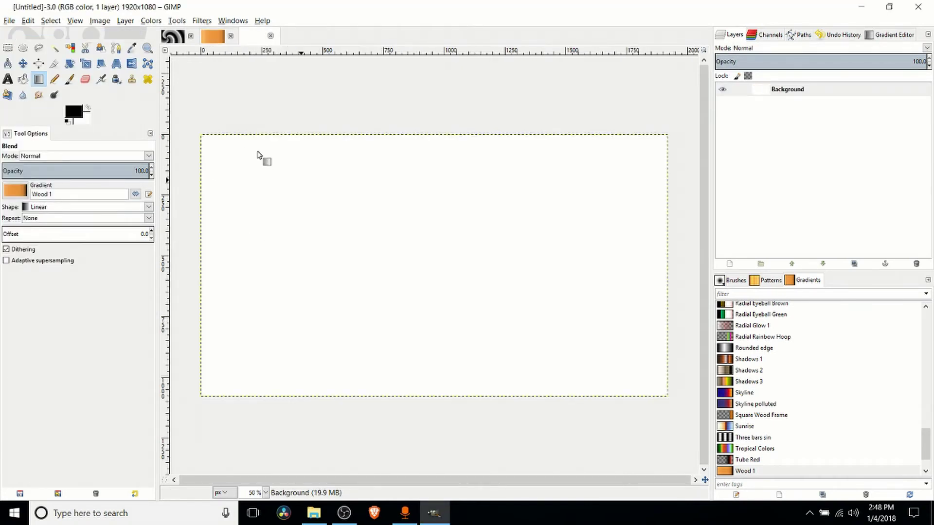
Step: Select a 702×386 rectangle at position 470, 238 in the upper centre
left_click(8, 49)
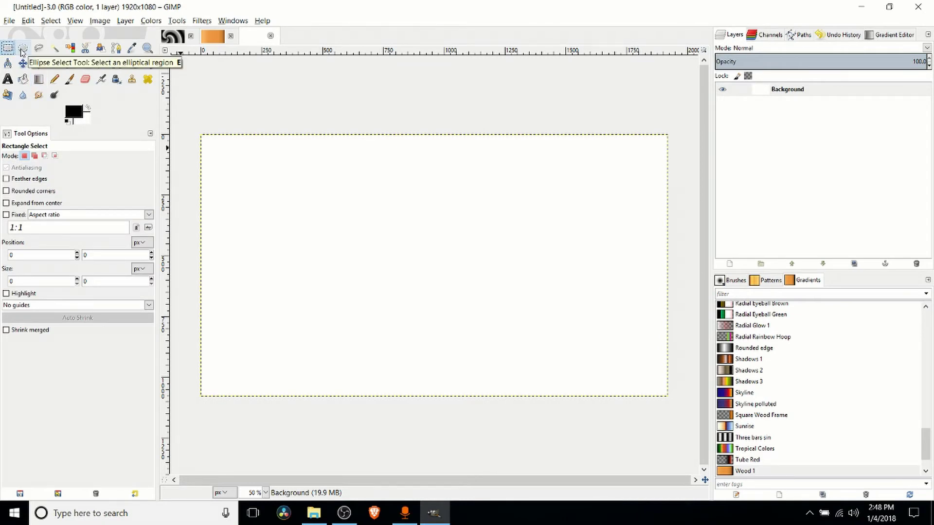
left_click_drag(315, 192, 472, 278)
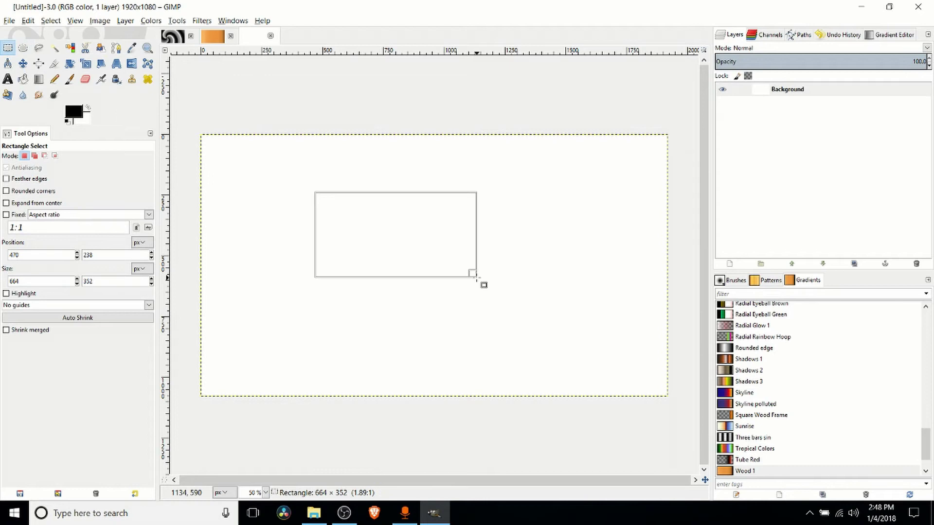
left_click_drag(477, 280, 486, 288)
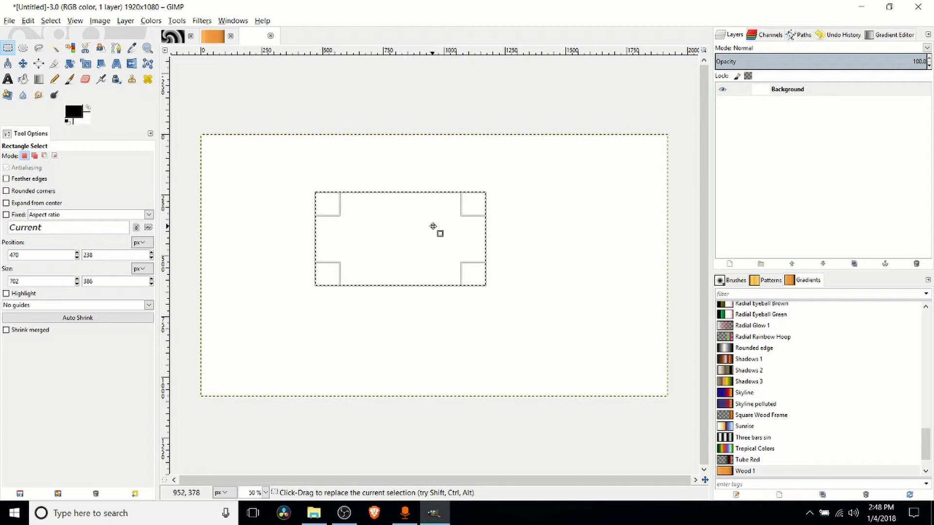
Step: Fill the rectangle selection left to right with Wood 1, redoing the drag until the right edge is dark
left_click(35, 82)
left_click_drag(326, 248, 548, 183)
left_click_drag(458, 202, 442, 296)
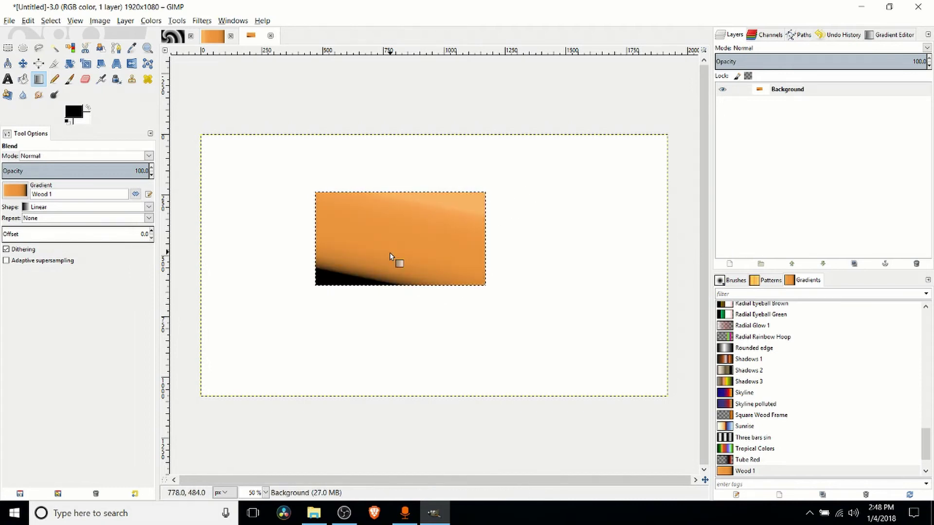
left_click_drag(389, 252, 492, 248)
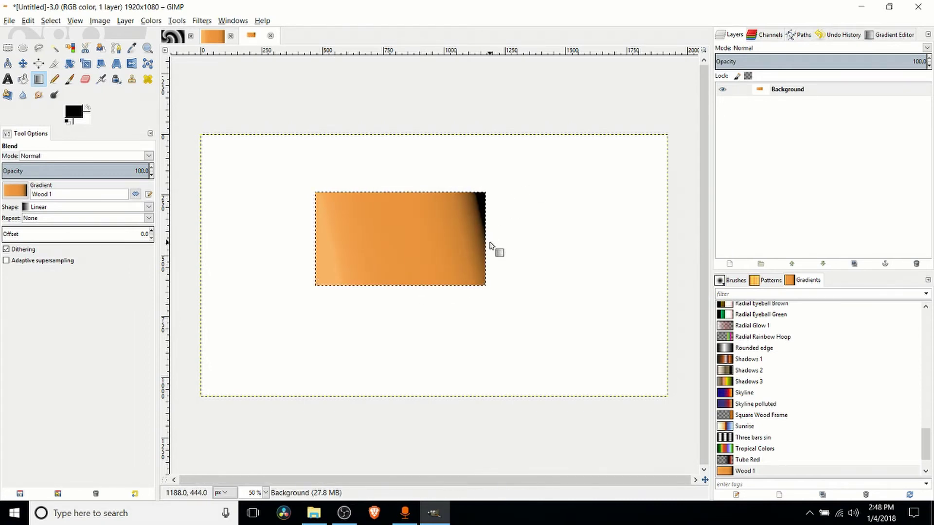
Step: Add a new transparent layer and select a rectangle overlapping the orange rectangle's right side
left_click(735, 265)
left_click(744, 350)
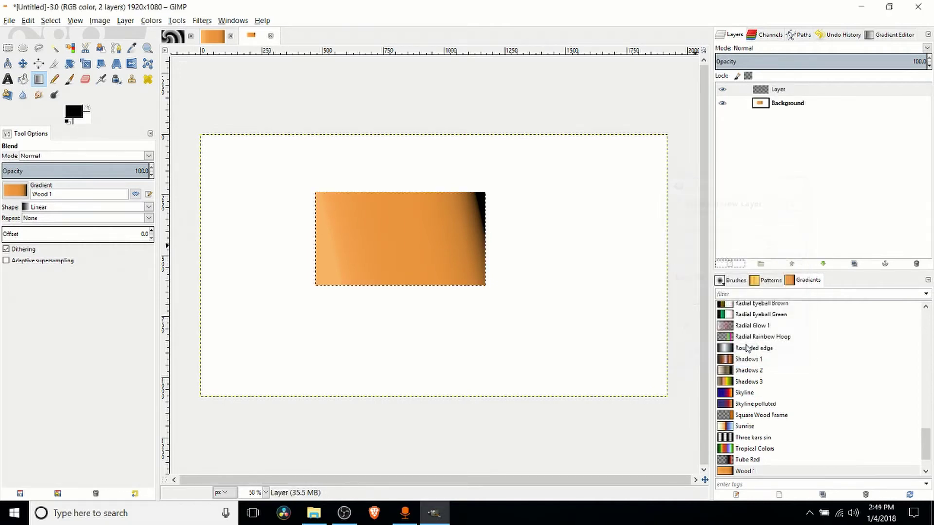
left_click(8, 47)
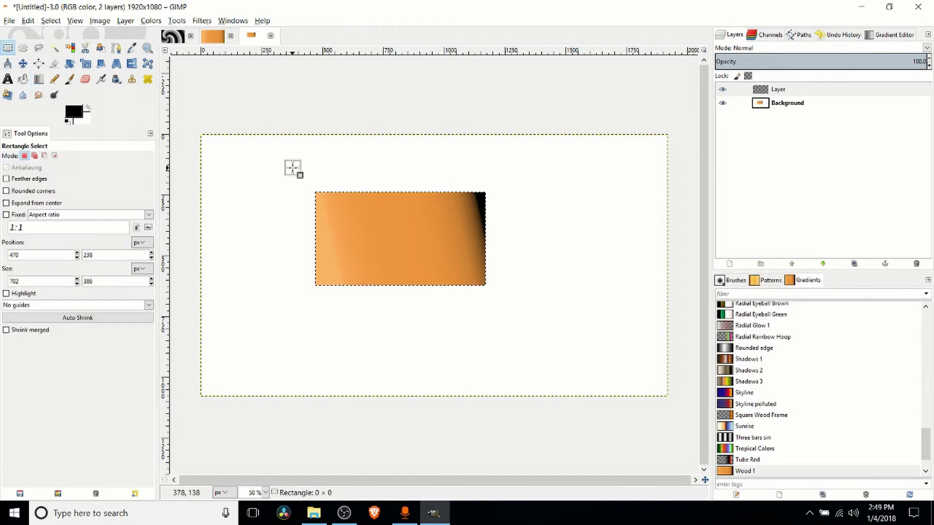
left_click(292, 168)
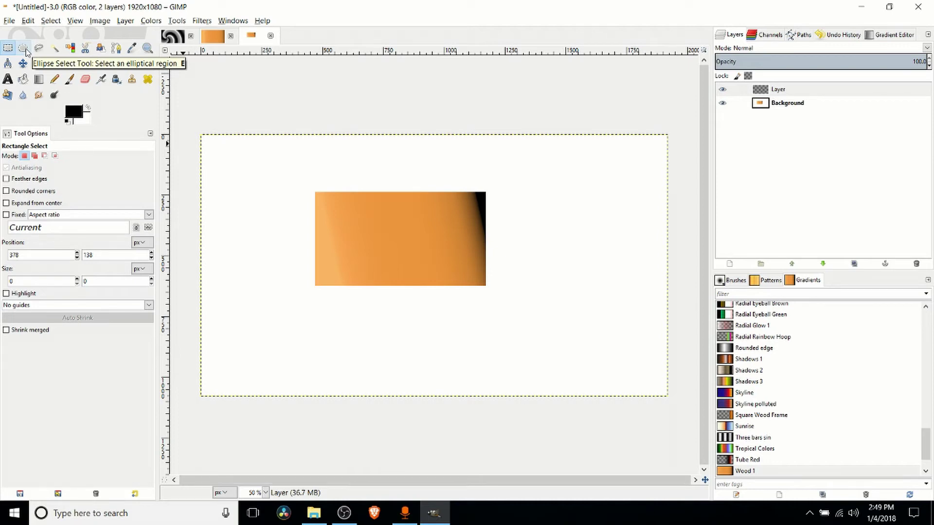
left_click_drag(442, 169, 611, 360)
Step: Fill the new selection with the Tropical Colors gradient using the Conical (sym) shape
left_click(39, 79)
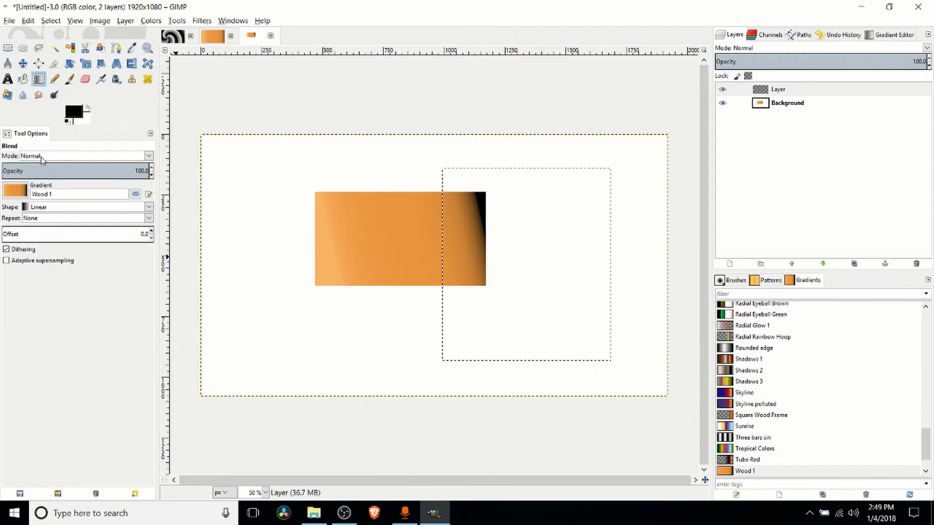
left_click(15, 191)
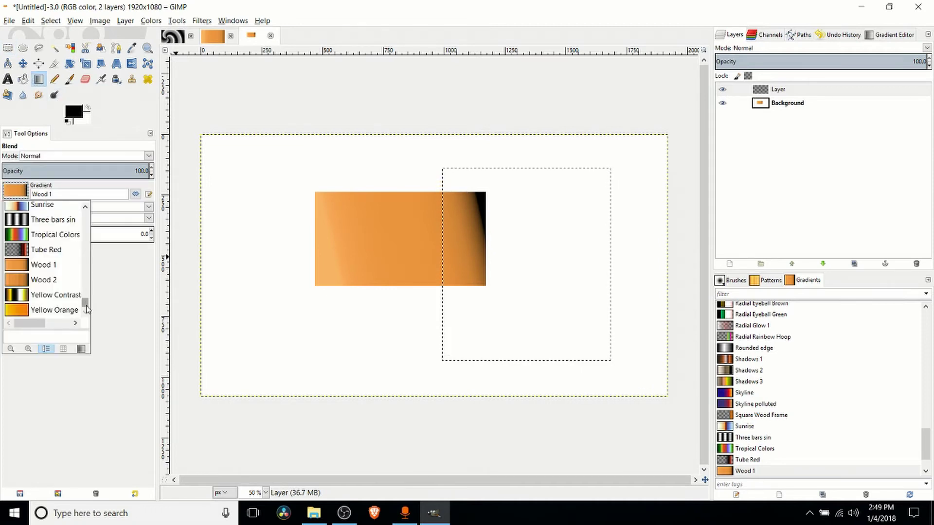
left_click(64, 235)
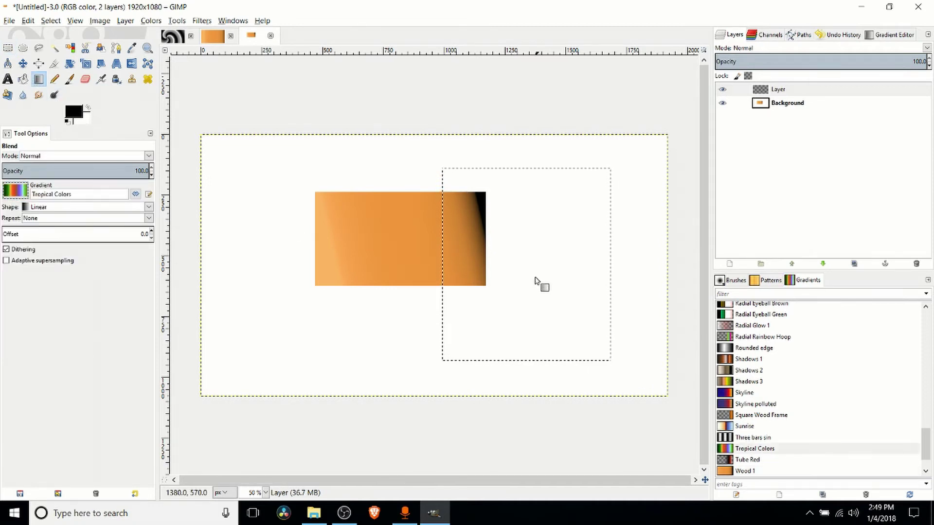
left_click(75, 207)
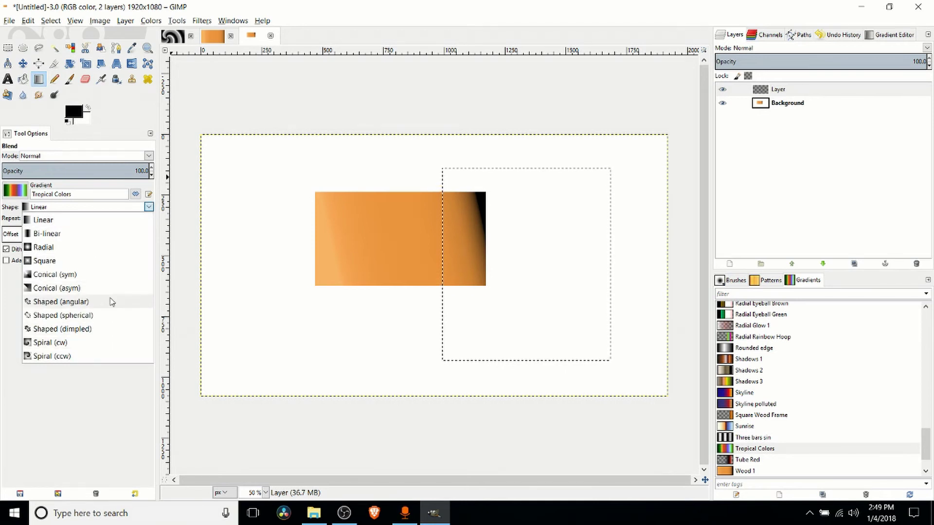
left_click(117, 275)
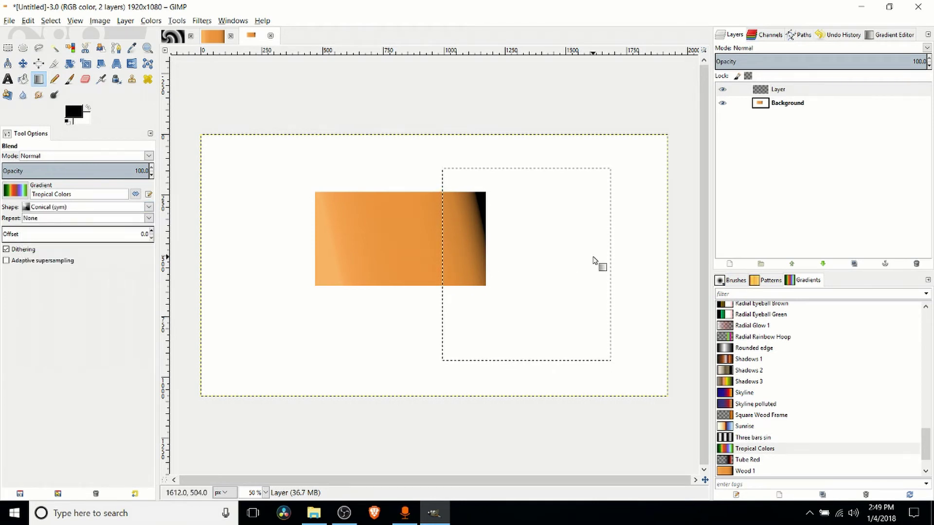
left_click_drag(532, 264, 534, 178)
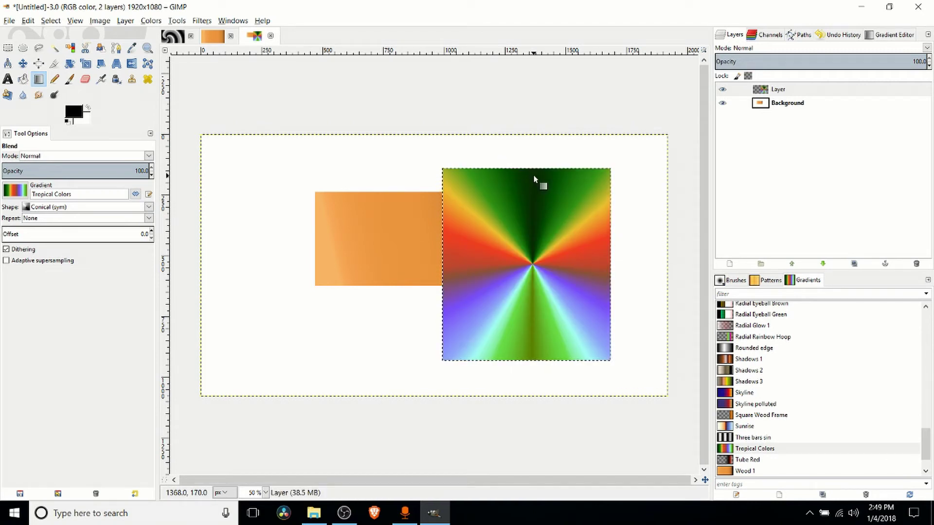
Step: Restore the selection around the gradient square after accidentally clearing it
key("r")
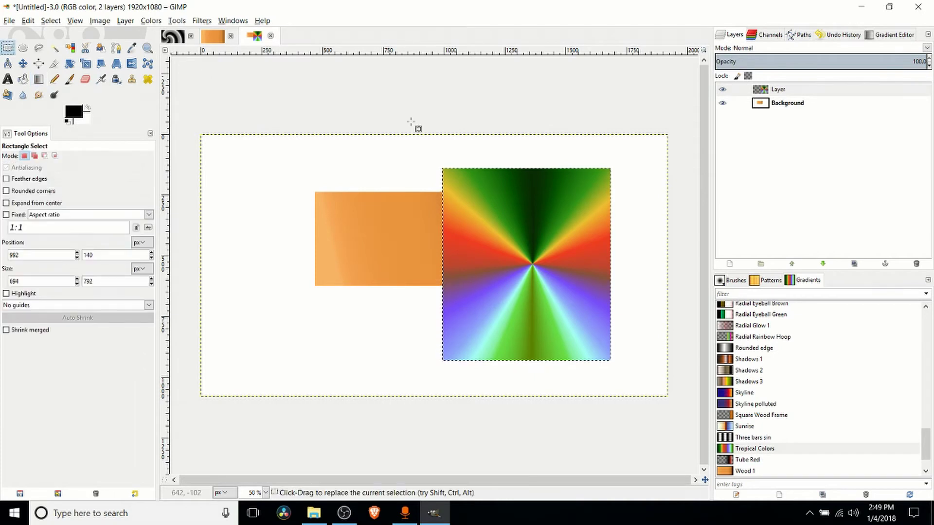
left_click(612, 157)
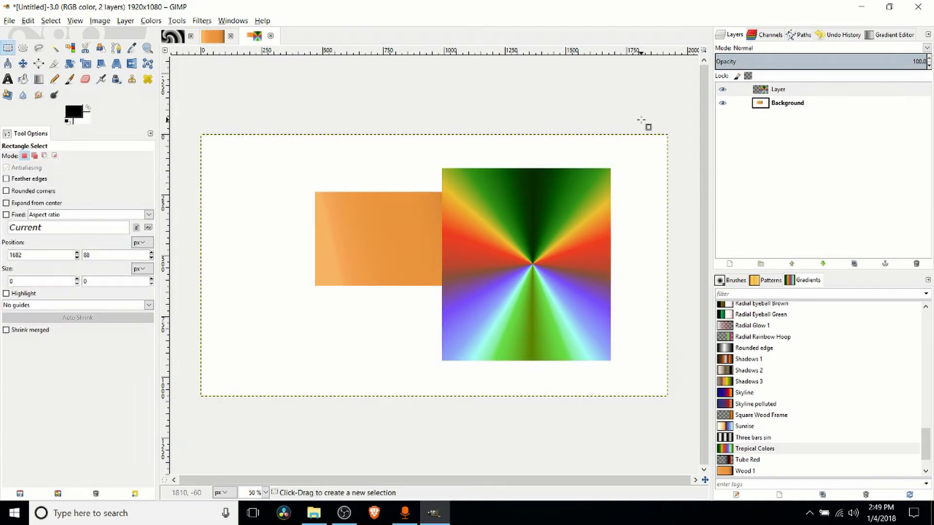
key("ctrl+z")
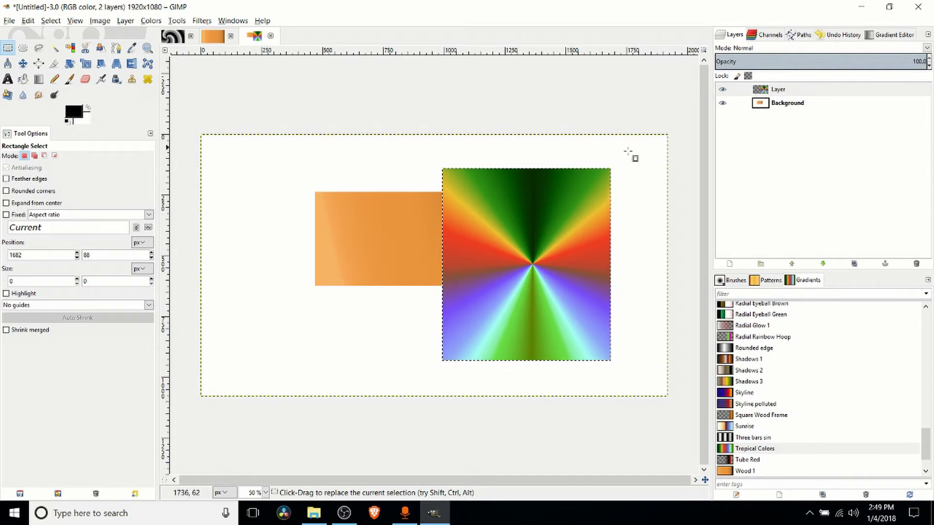
Step: Stroke the selection with a 15 px black line, then deselect
right_click(539, 194)
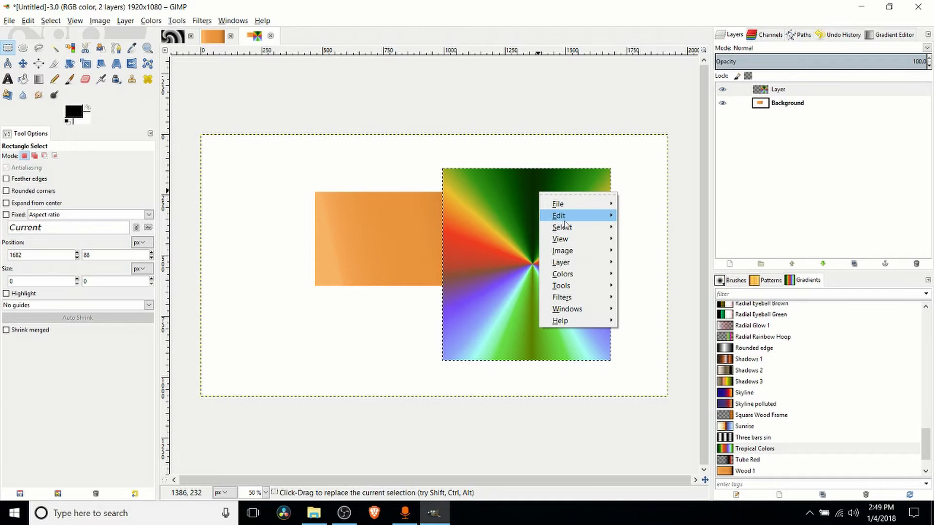
mouse_move(568, 220)
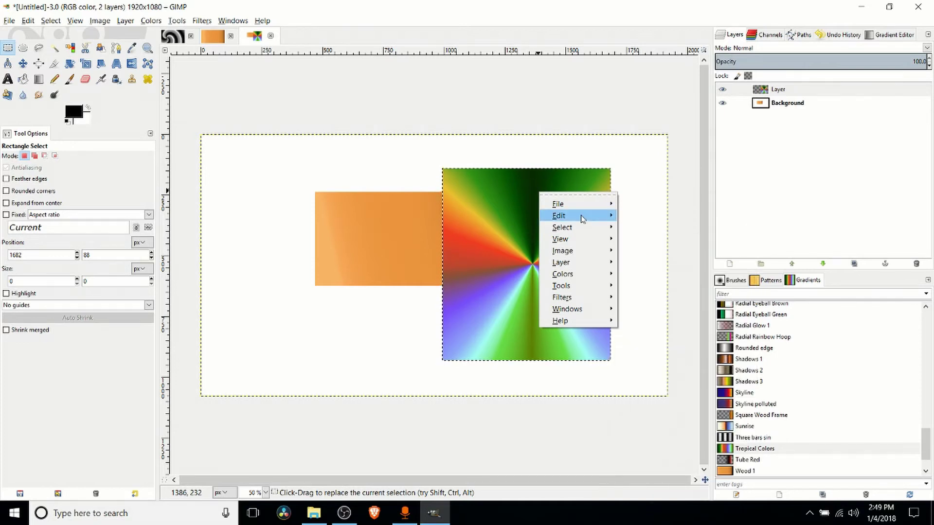
left_click(654, 403)
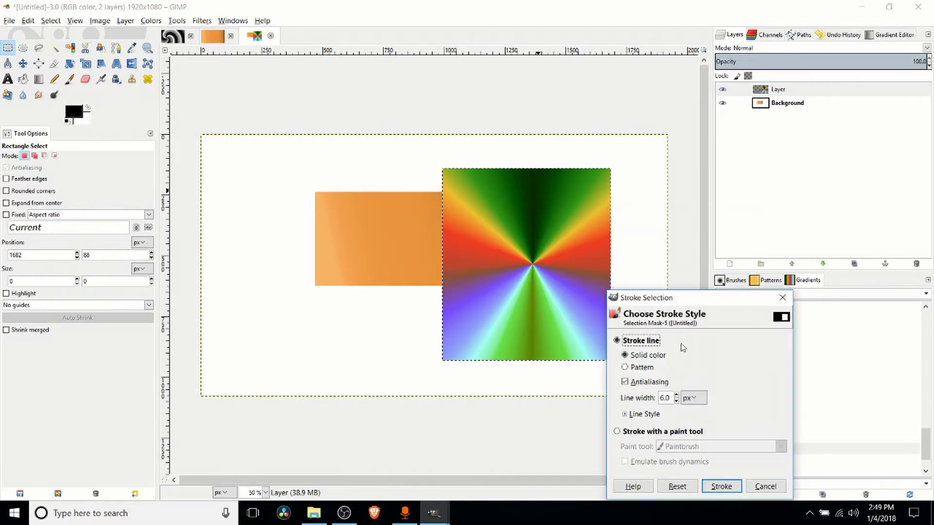
left_click_drag(700, 298, 754, 210)
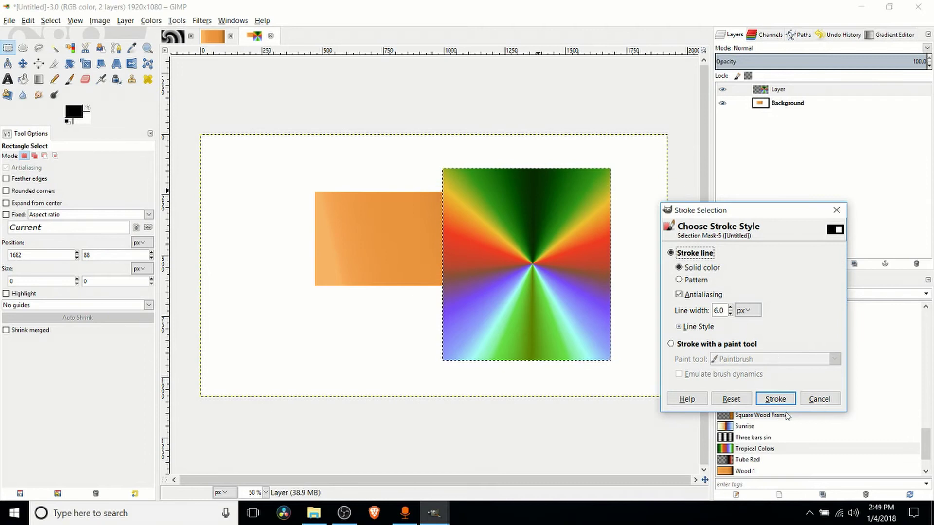
double_click(719, 311)
type("15")
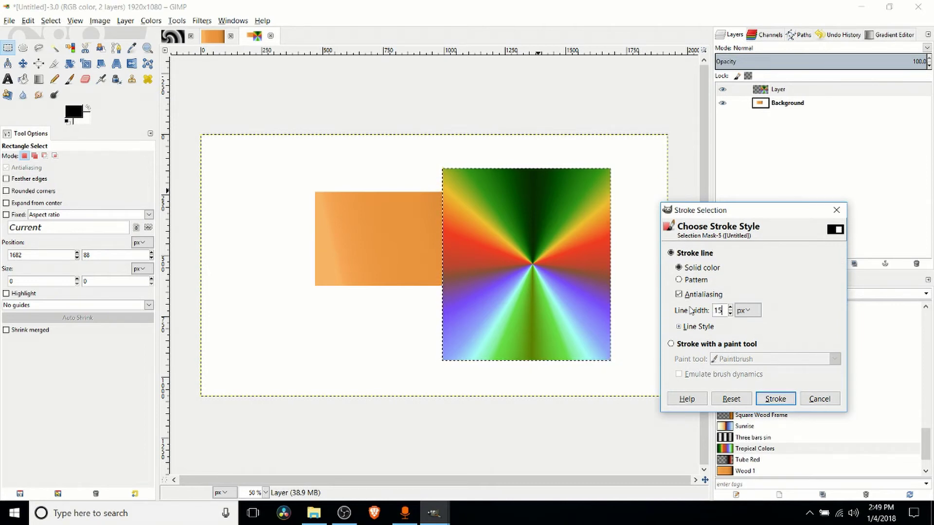
left_click(775, 399)
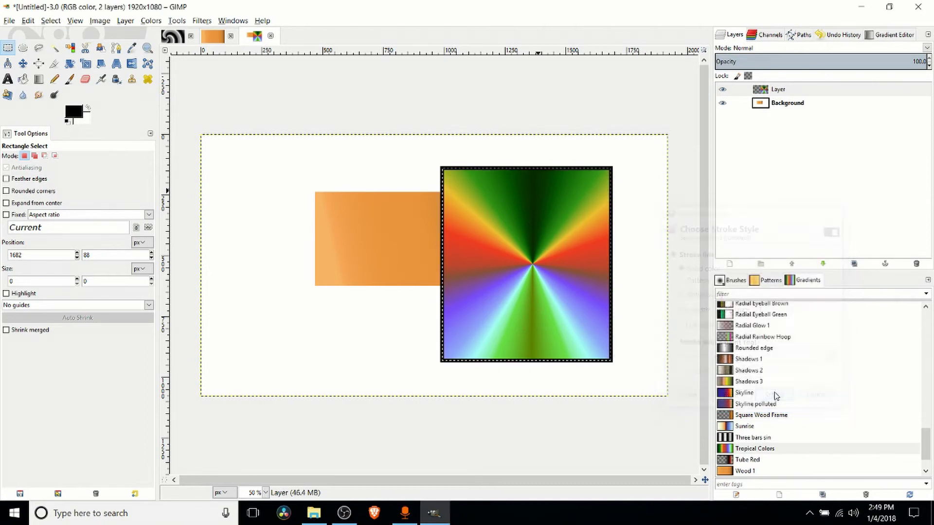
left_click(454, 254)
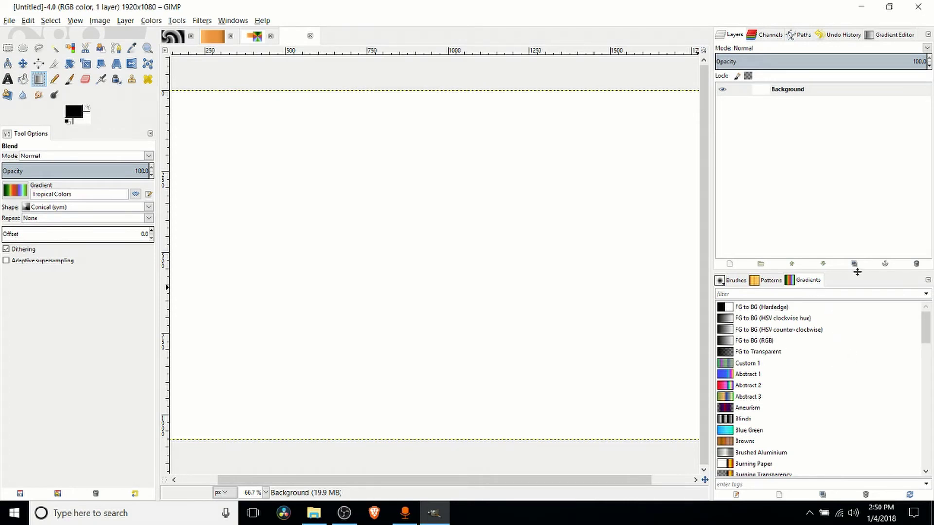
left_click(19, 190)
left_click(19, 194)
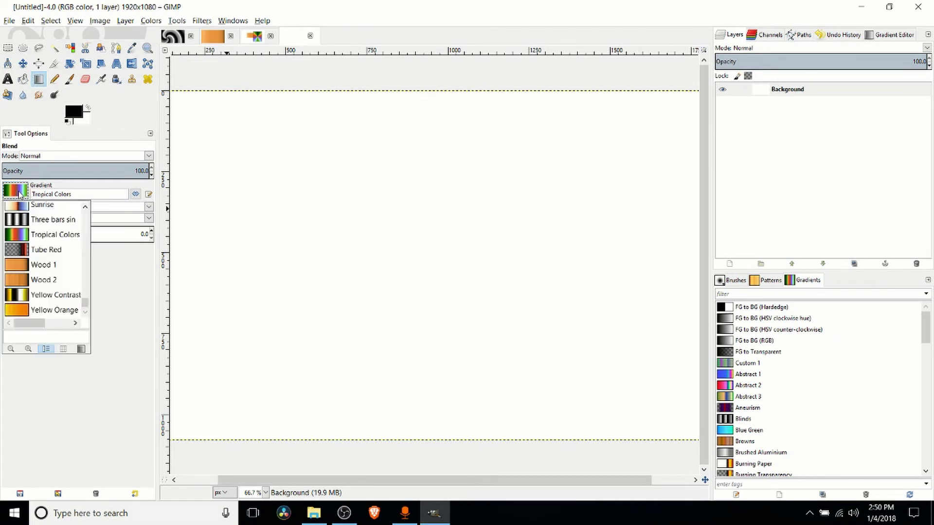
left_click(81, 349)
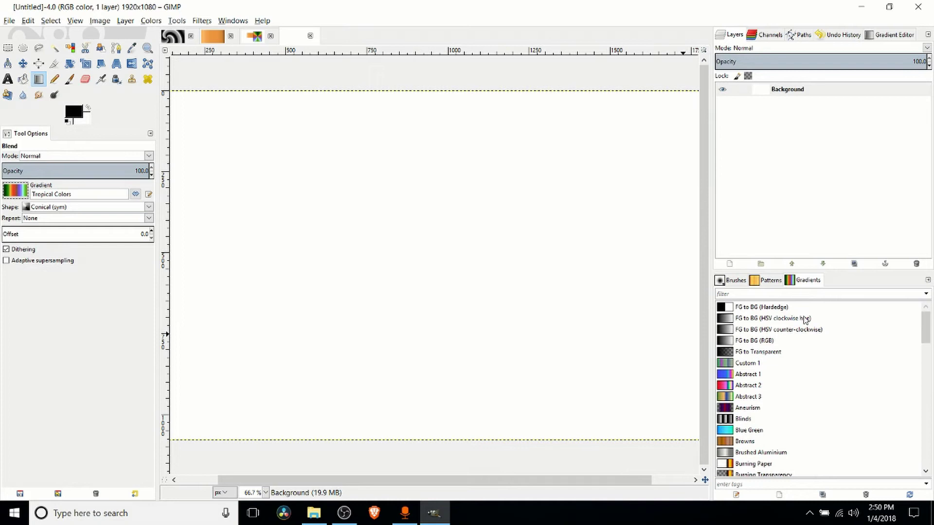
scroll(816, 389, "down", 5)
scroll(821, 392, "down", 10)
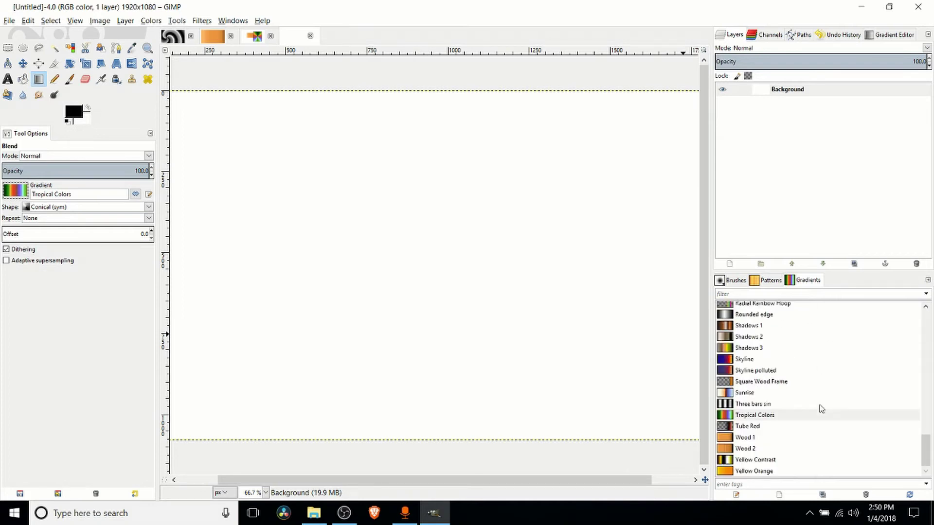
scroll(815, 370, "up", 15)
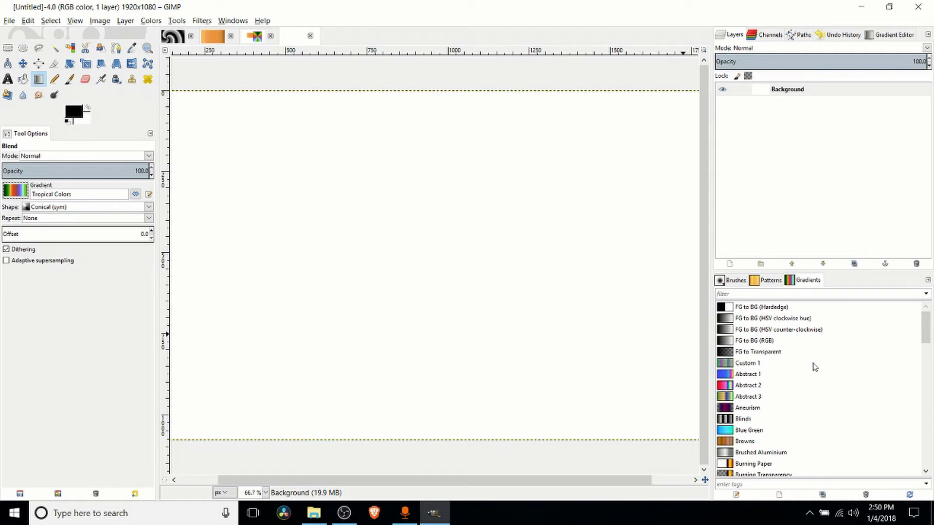
scroll(815, 367, "down", 15)
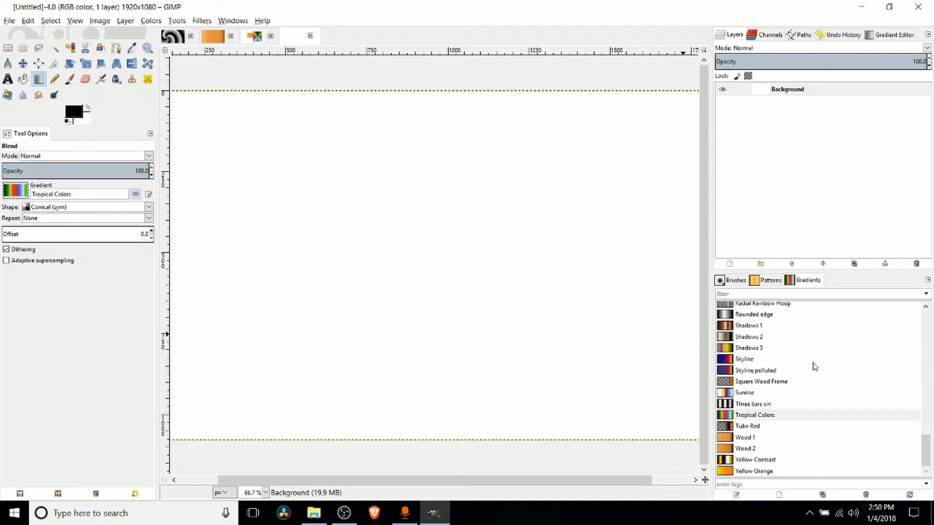
scroll(826, 374, "up", 4)
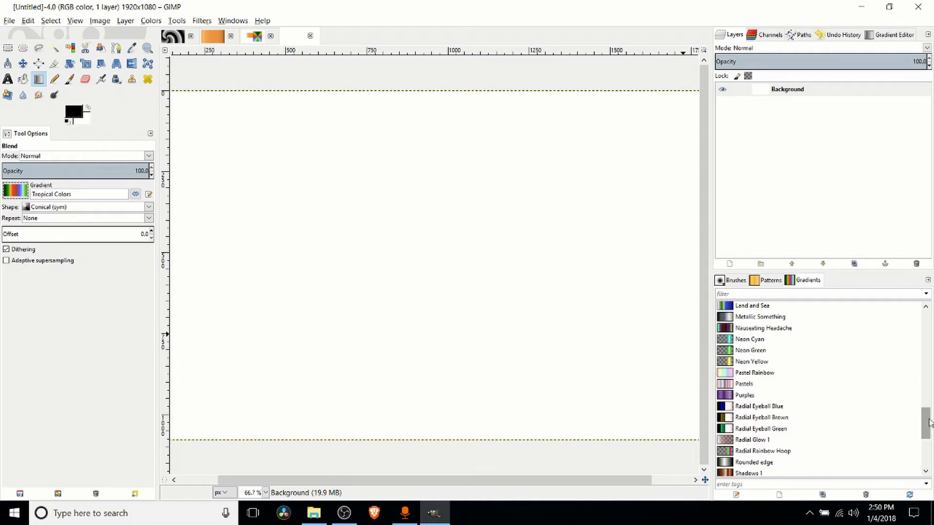
Step: Create a new black-to-white gradient from FG to BG (RGB) and rename it from Untitled to Custom 2
scroll(928, 422, "up", 8)
left_click(797, 362)
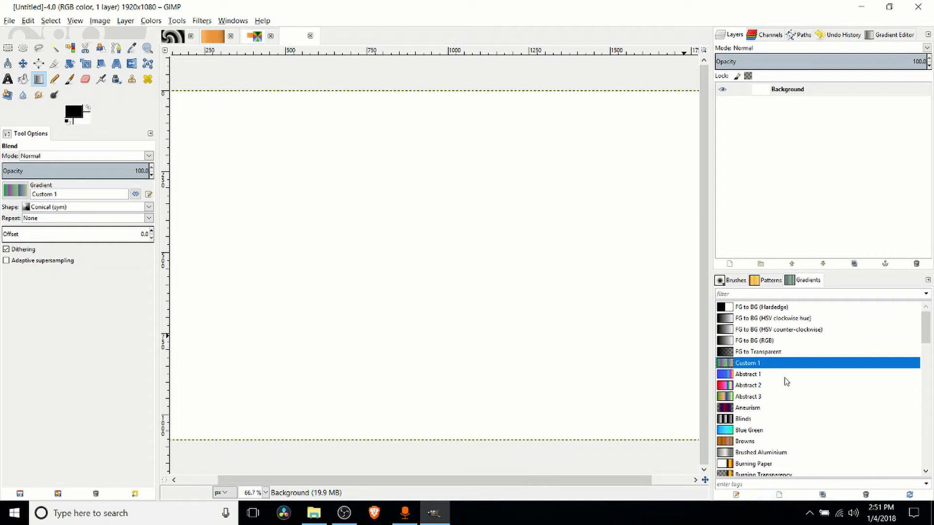
right_click(782, 343)
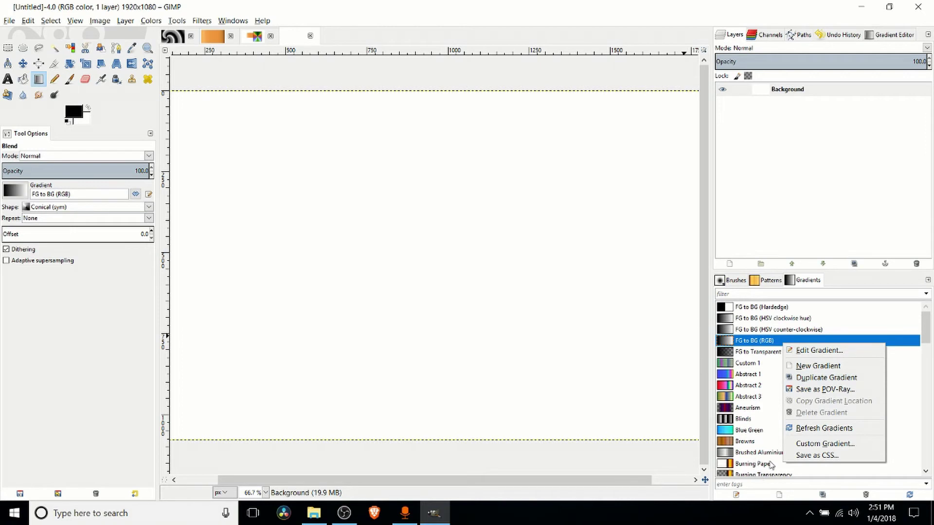
left_click(778, 494)
left_click(778, 495)
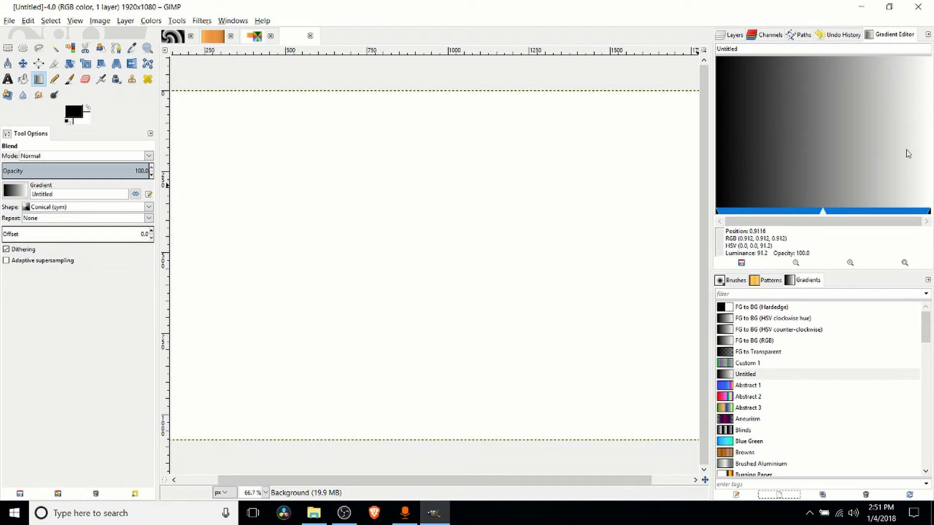
key("Tab")
key("Tab")
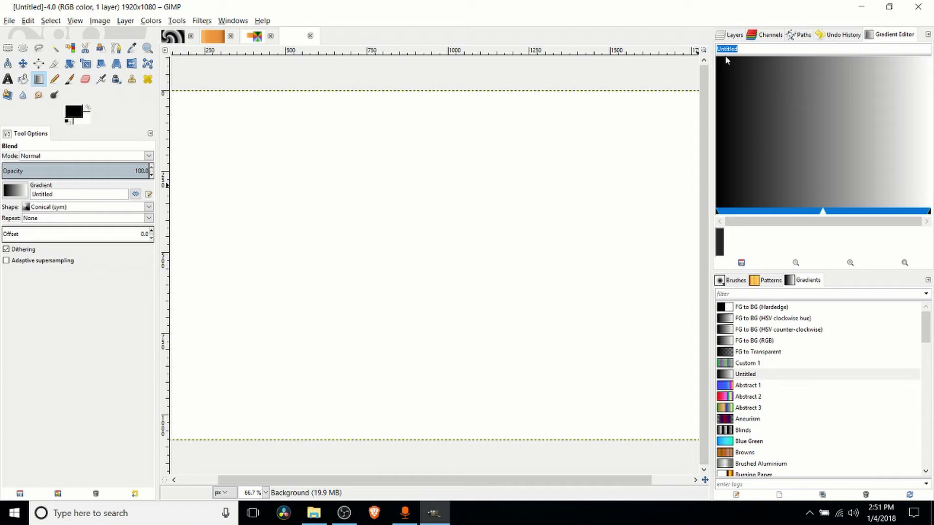
key("BackSpace")
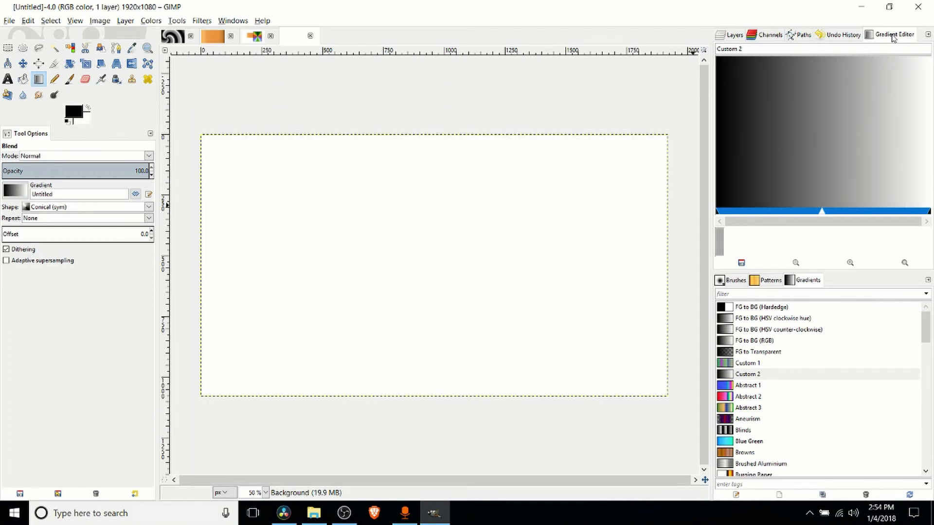
left_click(752, 377)
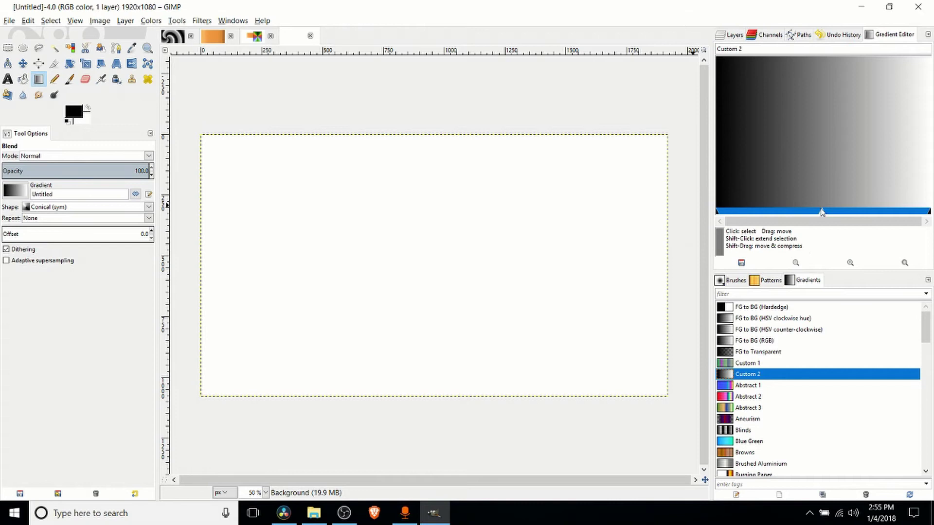
Step: Move Custom 2's midpoint to about 0.40 and pick a grey from the gradient as foreground
left_click_drag(822, 212, 773, 214)
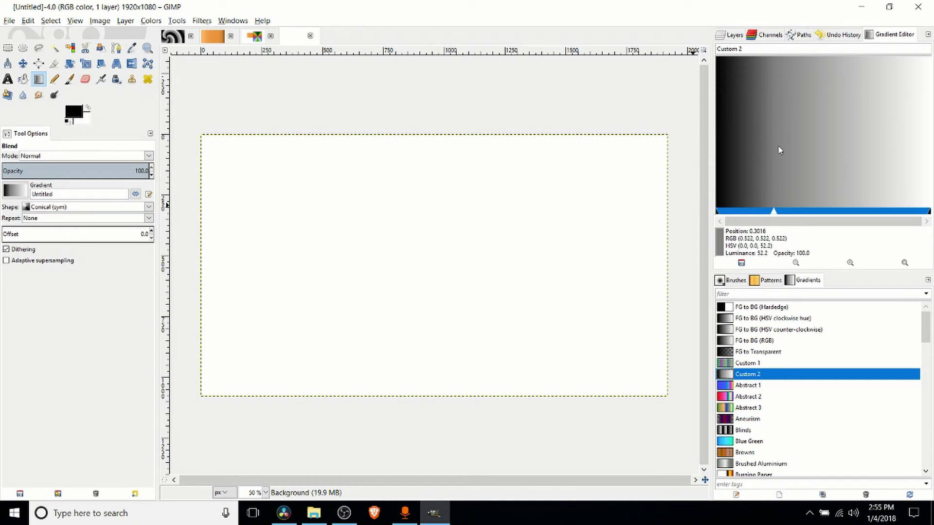
mouse_move(774, 212)
left_mouse_down()
mouse_move(812, 215)
mouse_move(777, 212)
left_mouse_up()
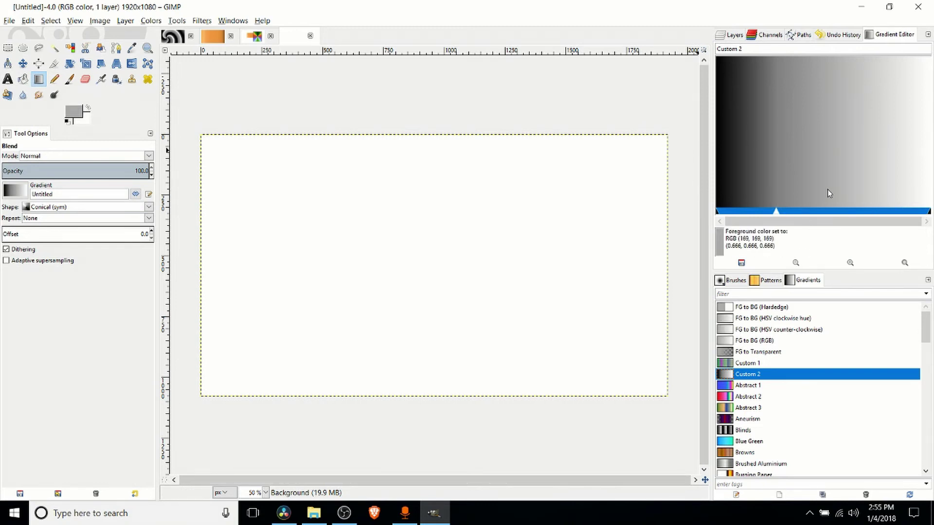
left_click(786, 73)
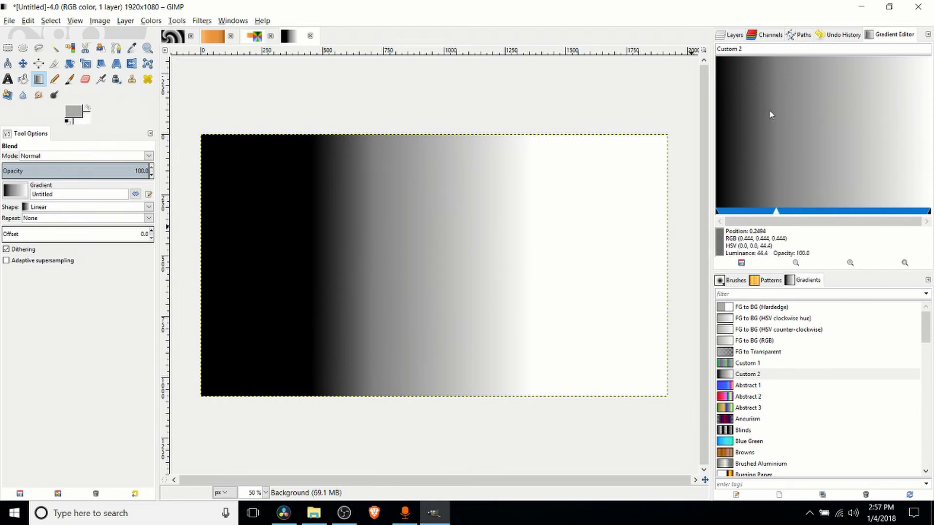
Step: Split Custom 2's segment at its midpoint, then nudge both blend midpoints and the middle black stop
right_click(810, 213)
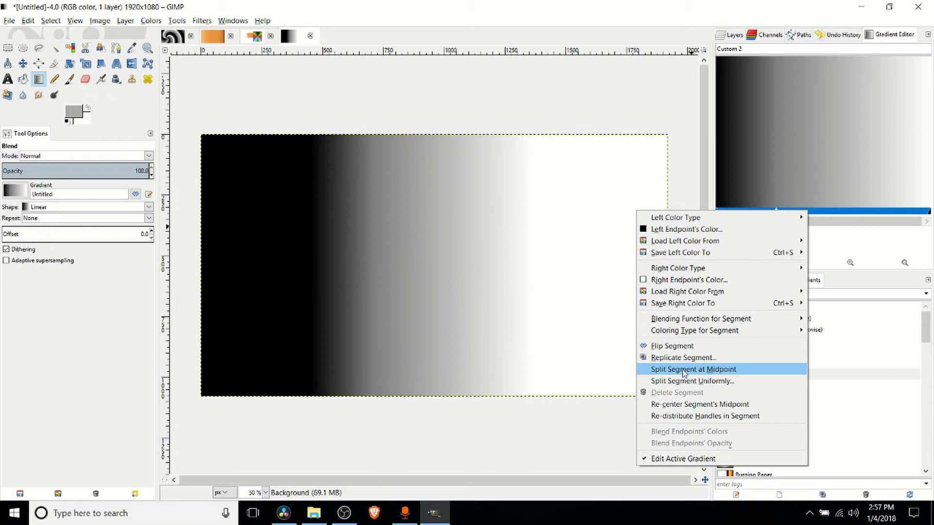
left_click(723, 373)
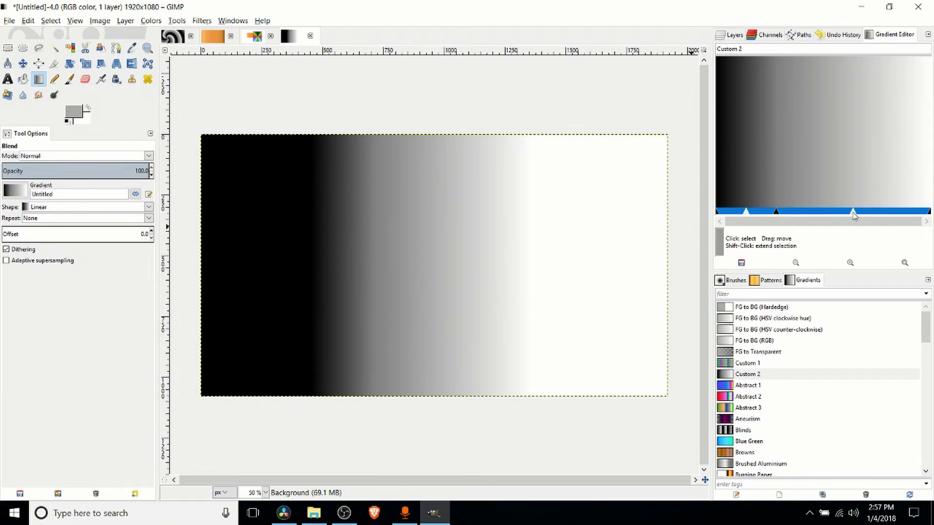
mouse_move(852, 213)
left_mouse_down()
mouse_move(823, 216)
mouse_move(845, 214)
left_mouse_up()
mouse_move(777, 214)
left_mouse_down()
mouse_move(799, 215)
mouse_move(762, 214)
left_mouse_up()
mouse_move(844, 213)
left_mouse_down()
mouse_move(860, 214)
mouse_move(838, 215)
mouse_move(851, 219)
left_mouse_up()
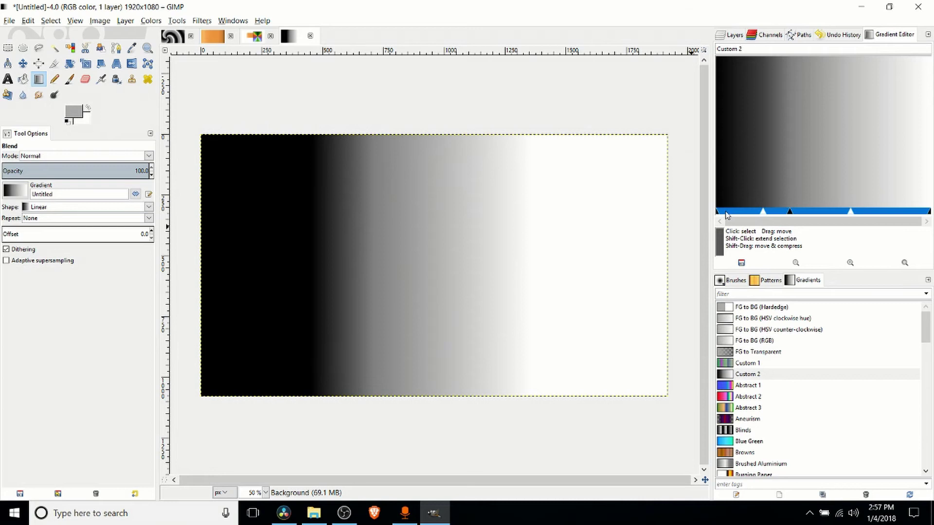
left_click(776, 212, "shift")
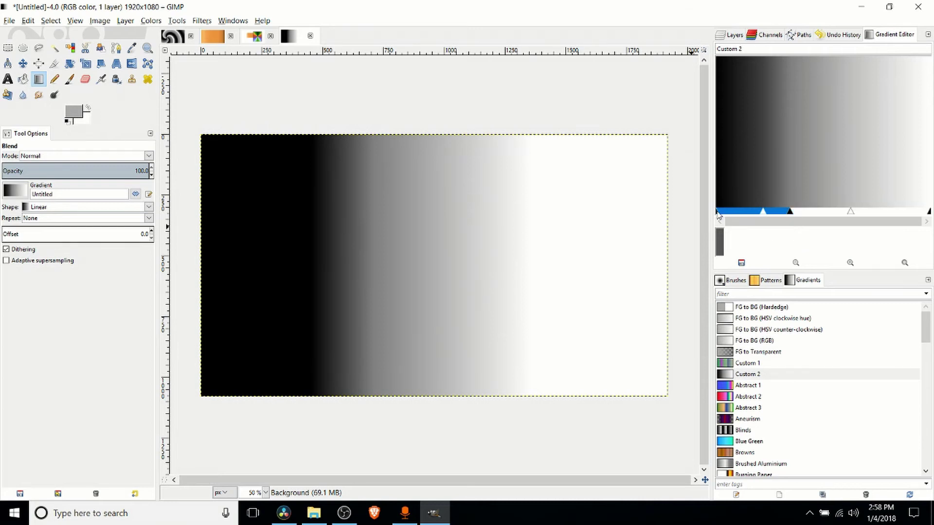
left_click(875, 212)
left_click(833, 212, "shift")
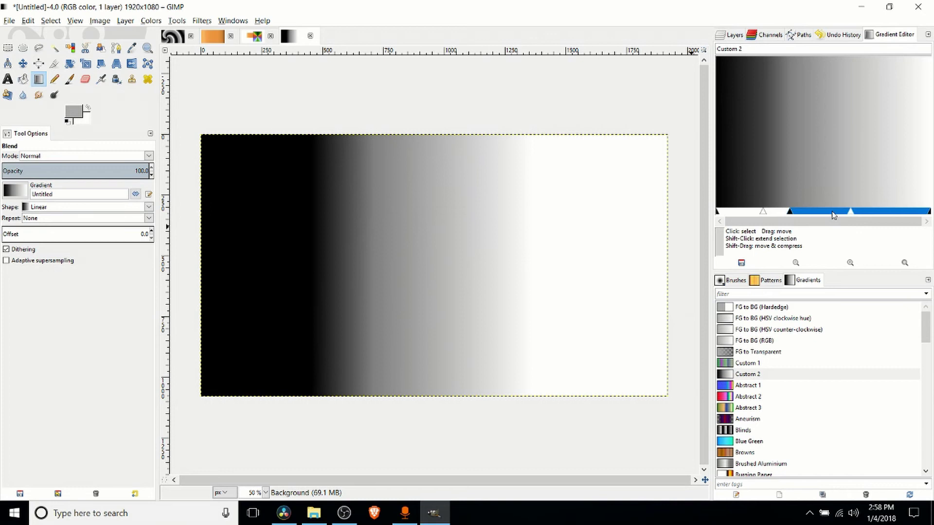
left_click(776, 212)
left_click(740, 212, "shift")
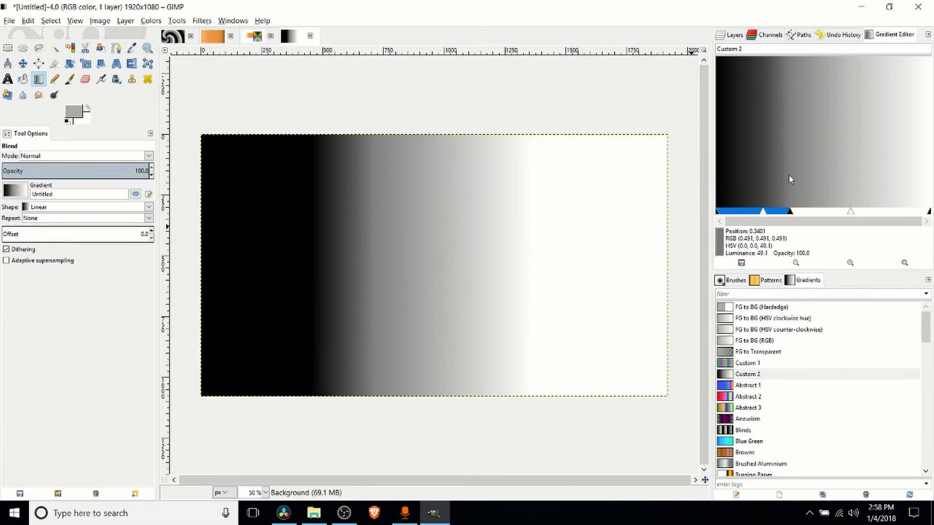
left_click(815, 213)
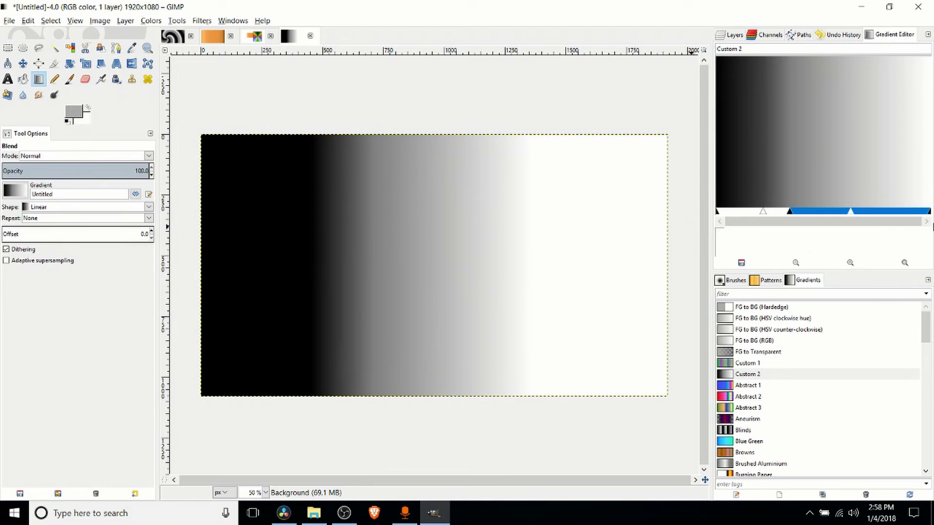
left_click(774, 213)
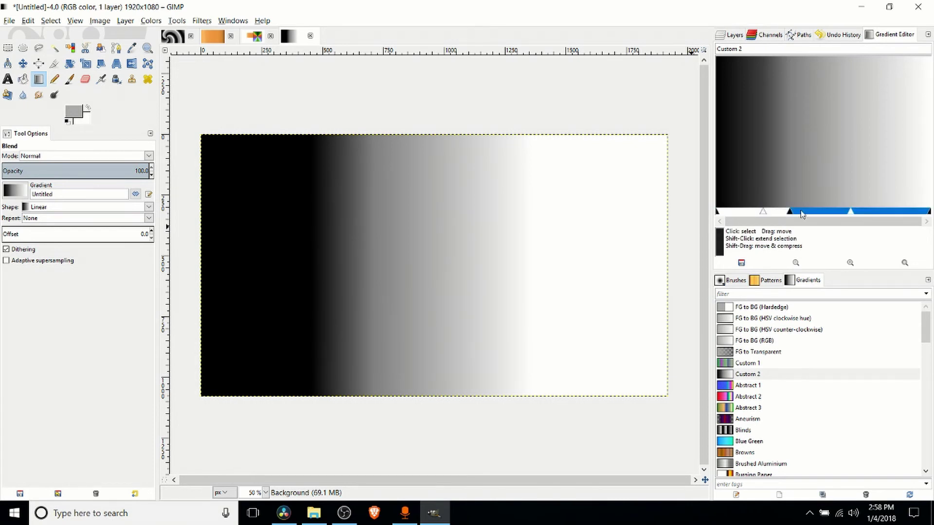
right_click(771, 216)
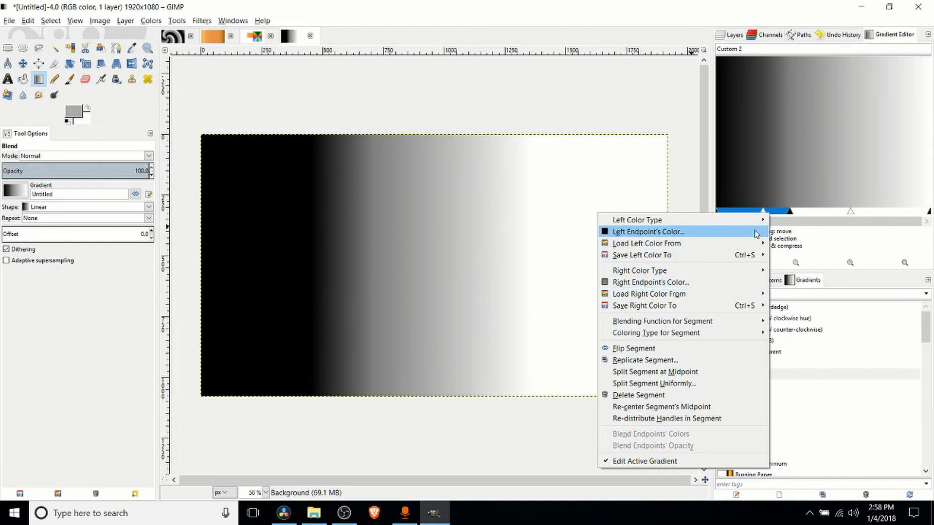
left_click(767, 215)
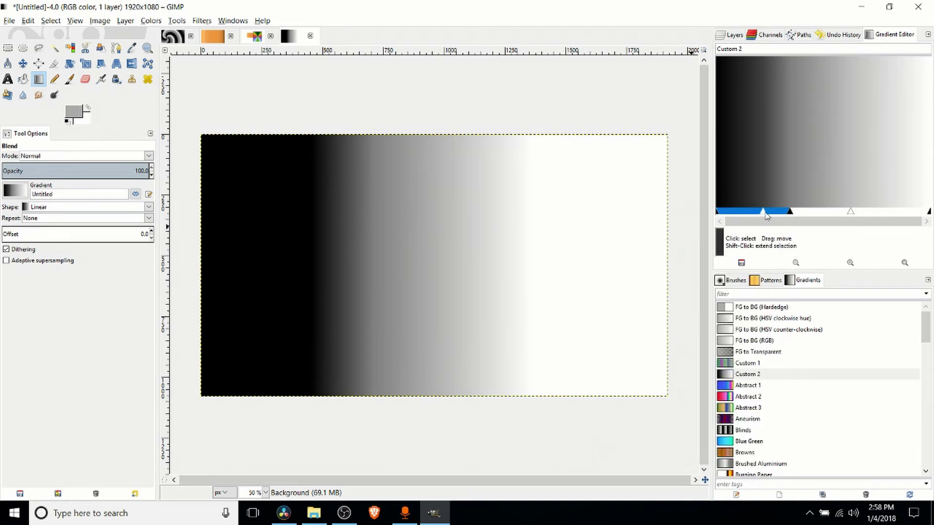
right_click(767, 215)
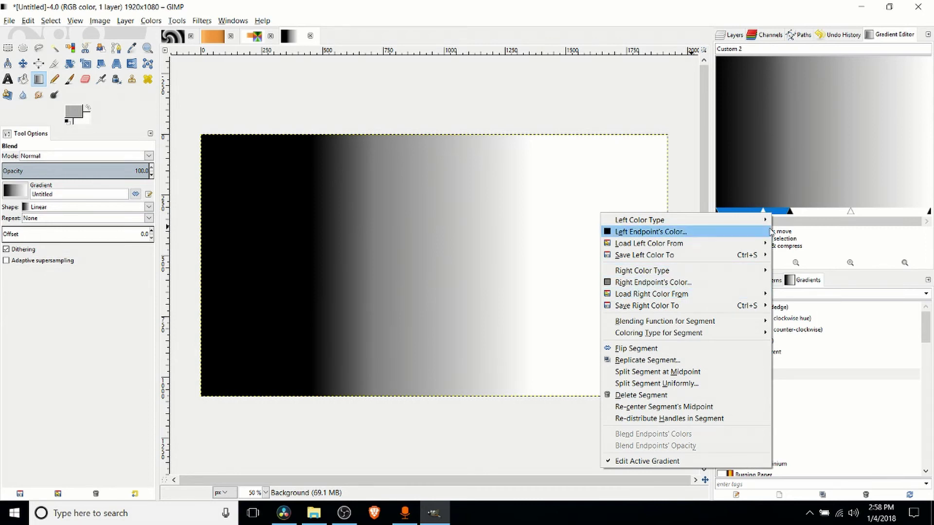
left_click(772, 225)
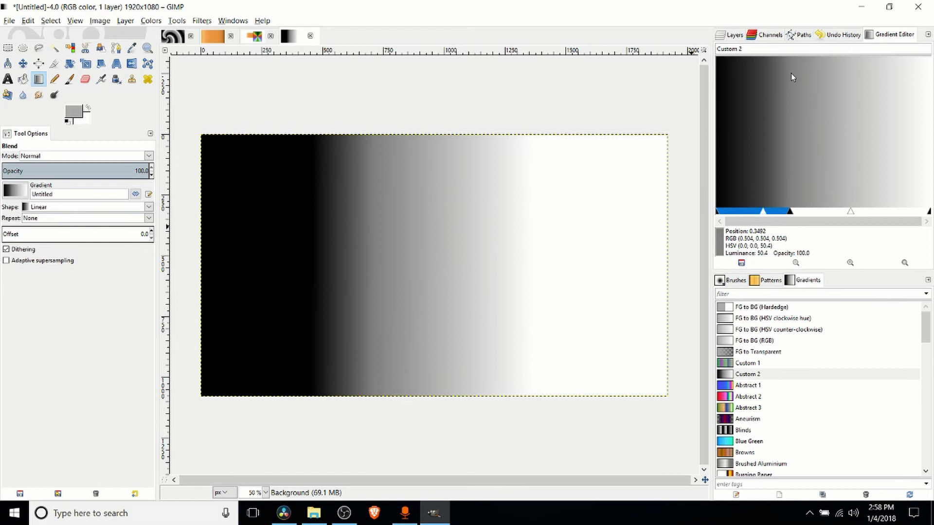
left_click(807, 212)
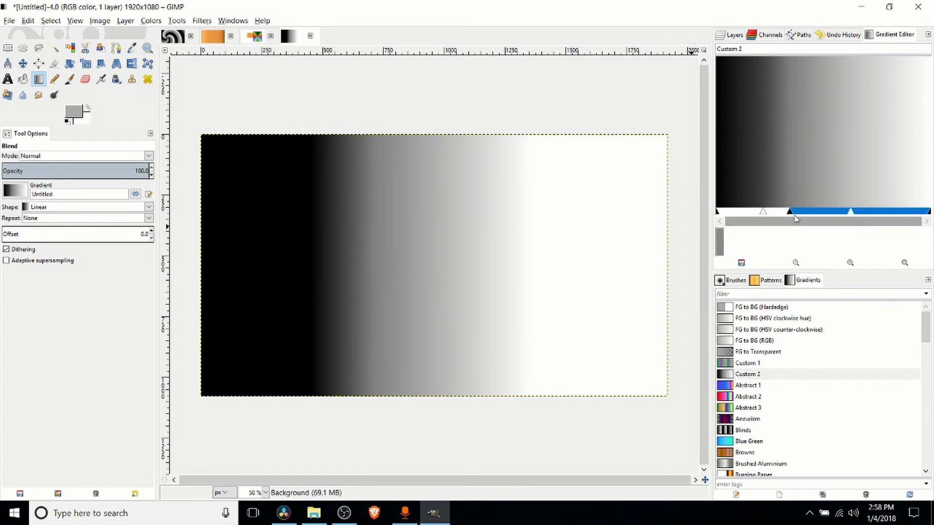
left_click(780, 212)
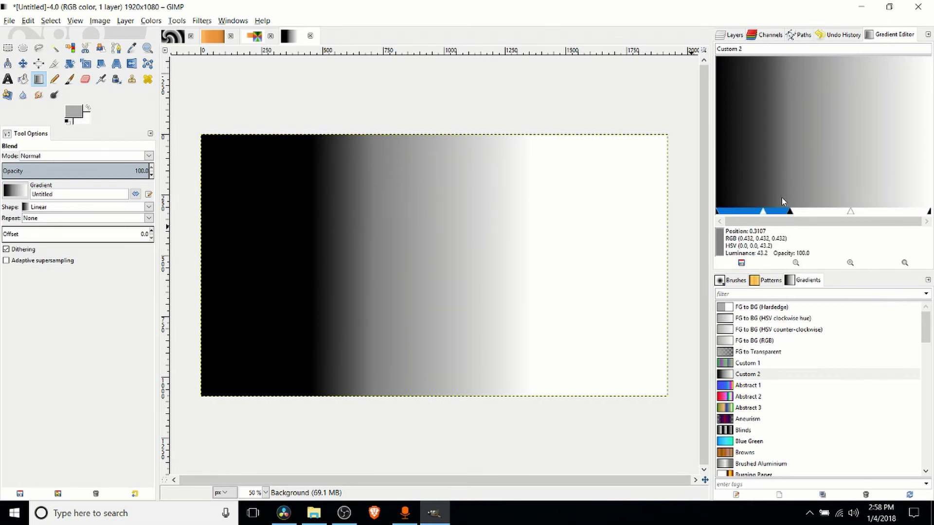
left_click(825, 214)
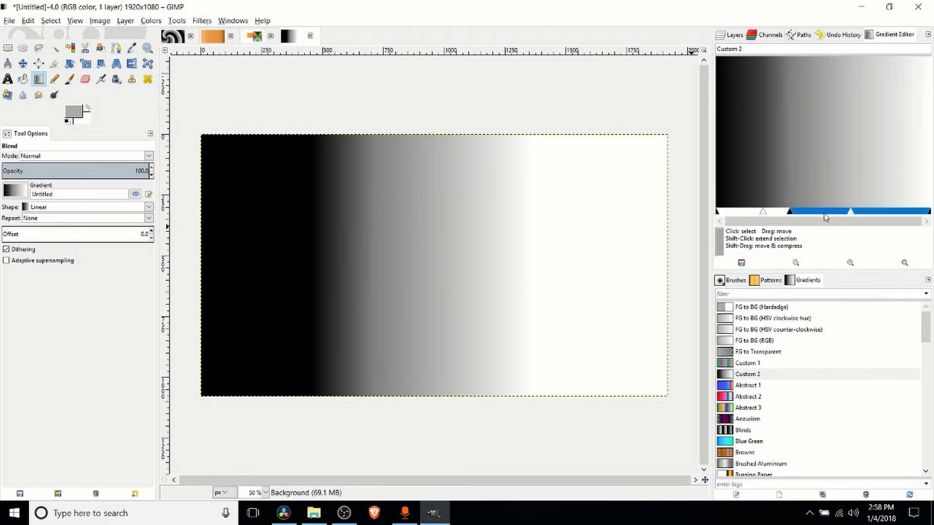
Step: Set the left segment's right endpoint colour to pure red
left_click(778, 213)
right_click(778, 213)
left_click(699, 277)
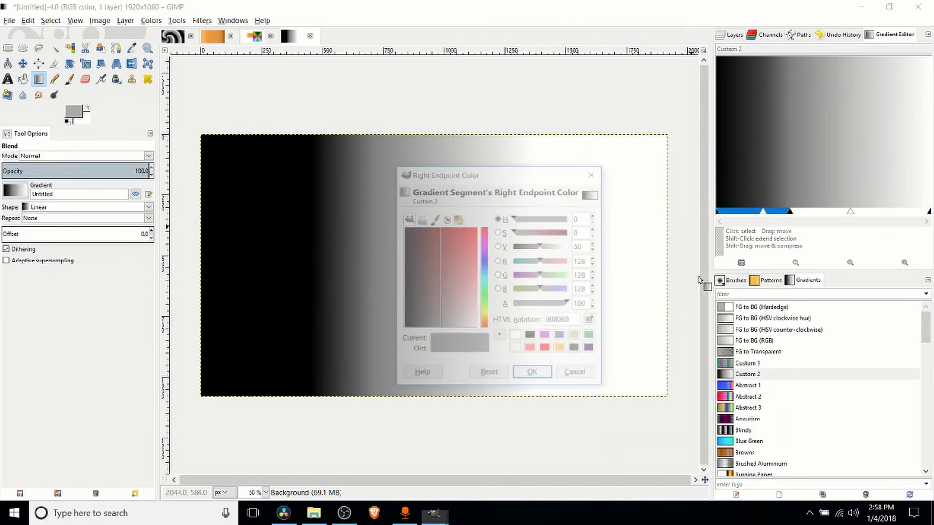
left_click_drag(460, 250, 477, 227)
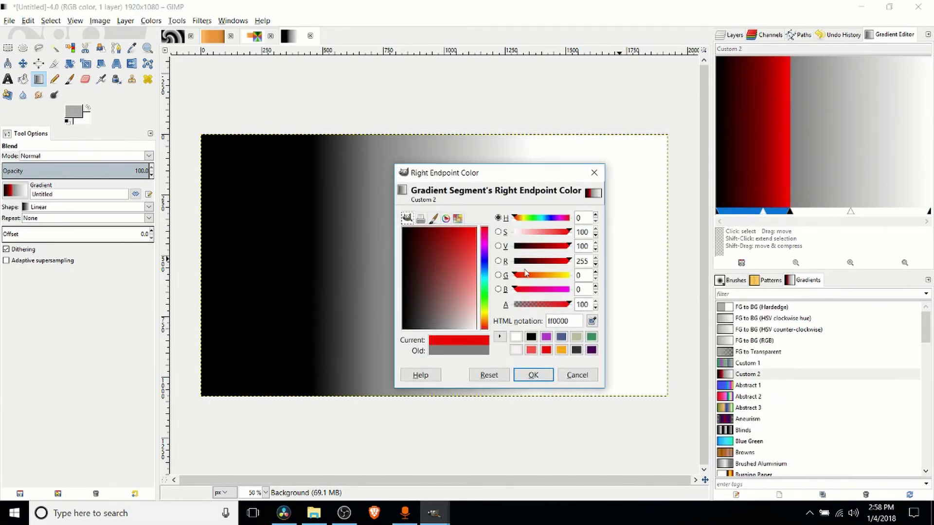
left_click(534, 375)
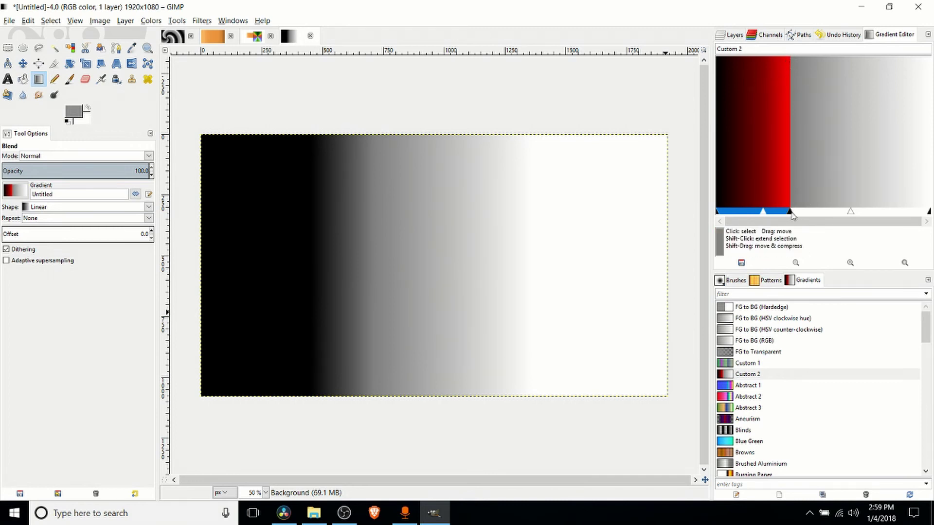
left_click(805, 214)
right_click(803, 214)
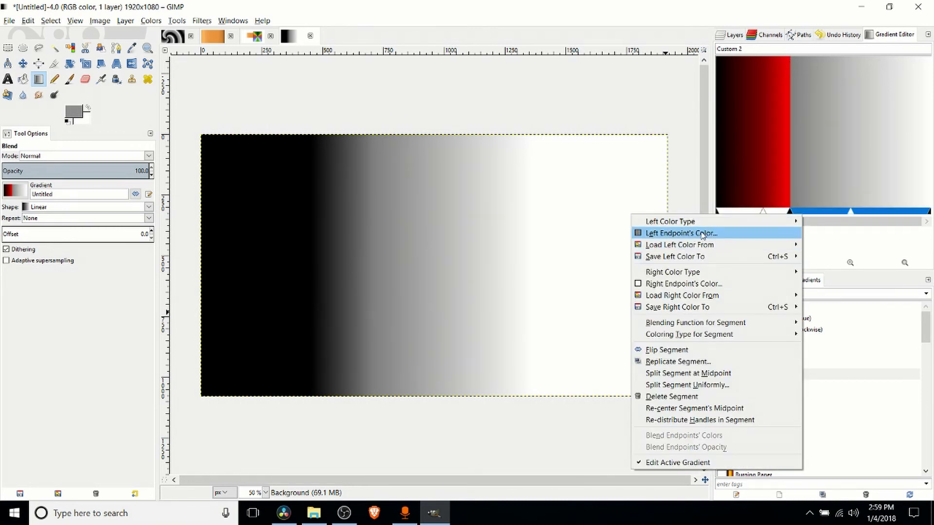
left_click(816, 190)
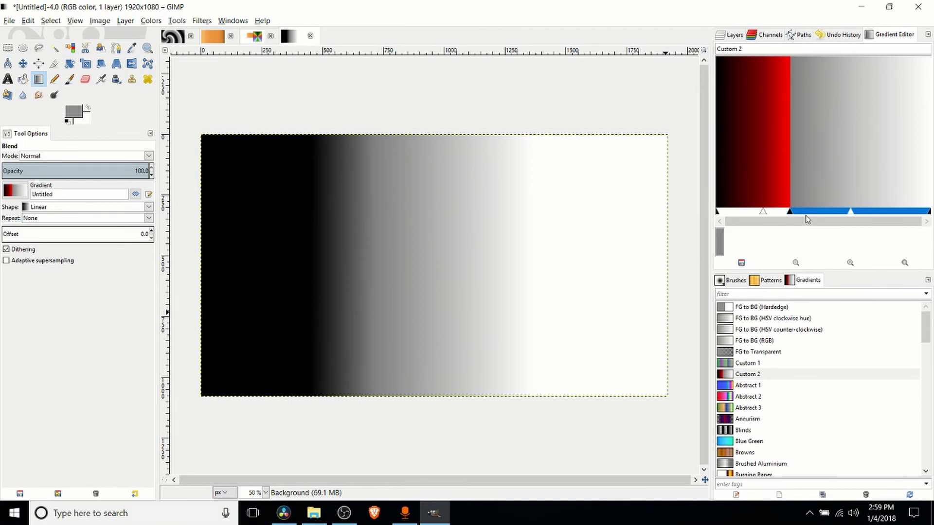
Step: Confirm the left segment's right-end colour has hex value ff0000
left_click(782, 216)
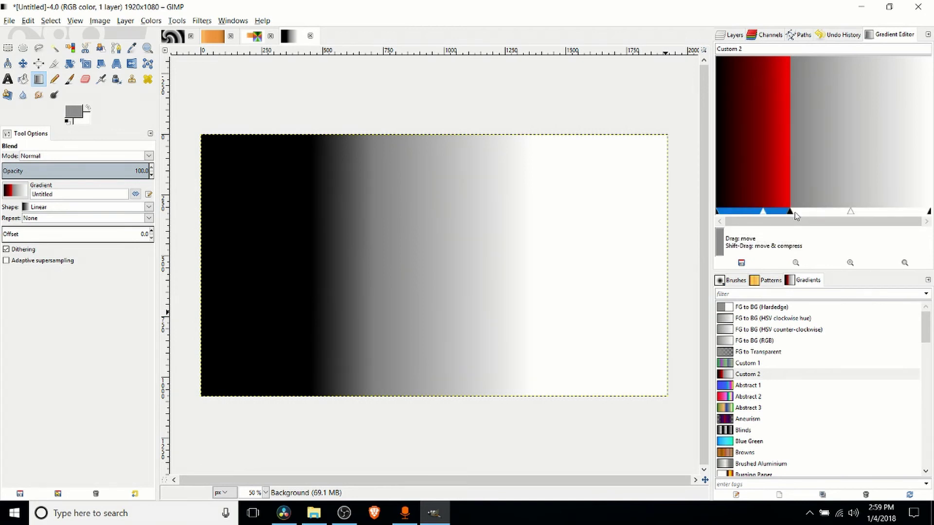
left_click(791, 214)
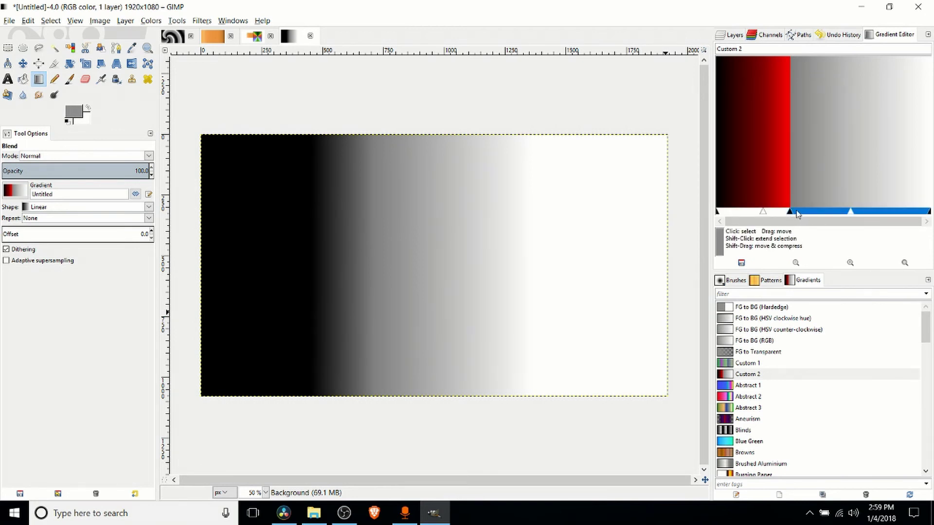
left_click(780, 216)
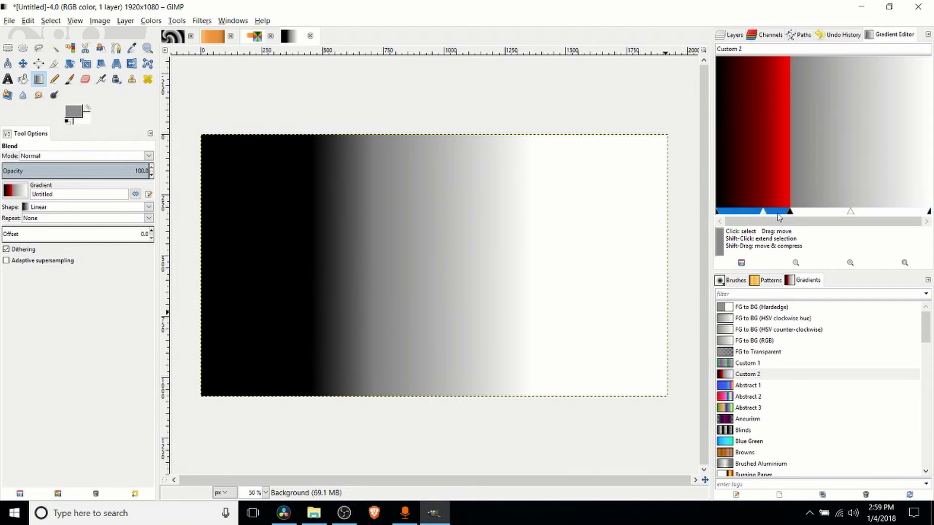
right_click(780, 215)
left_click(651, 284)
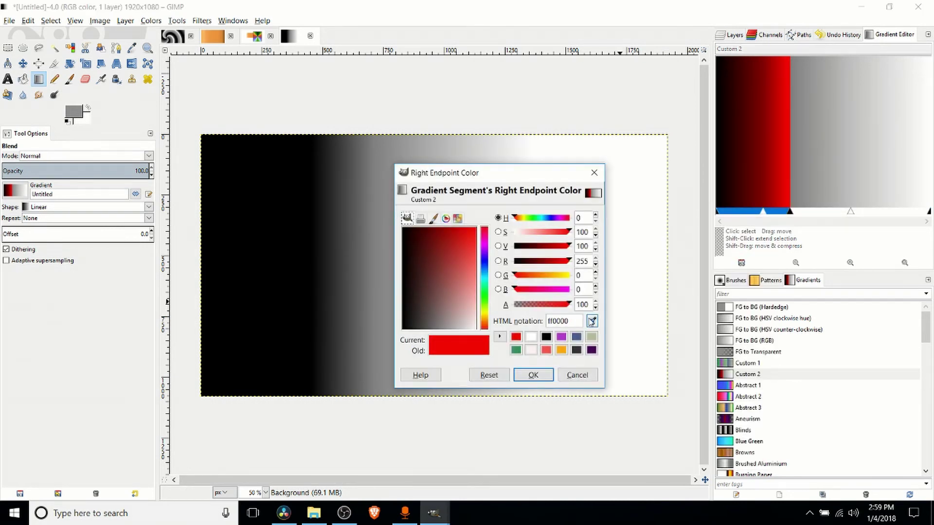
double_click(558, 321)
key("ctrl+c")
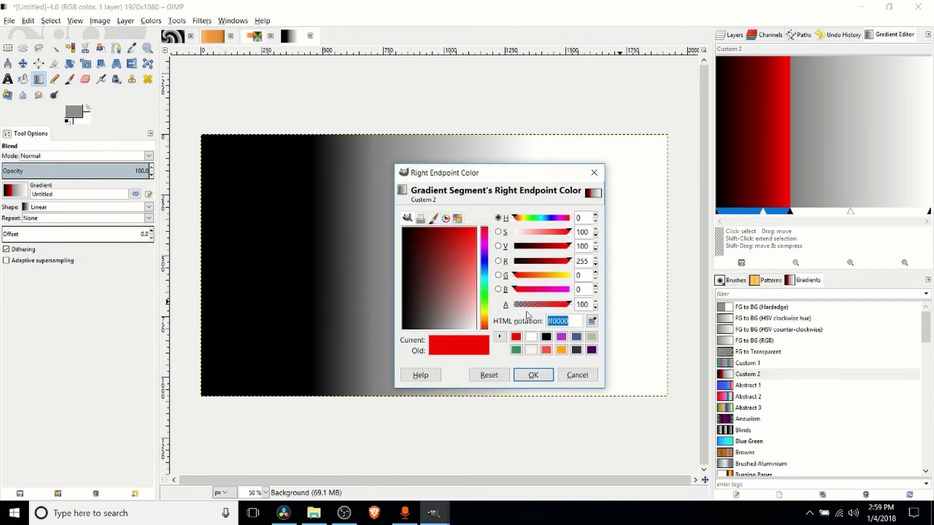
left_click(577, 374)
Step: Paste red ff0000 as the right segment's left endpoint colour so Custom 2 runs black-red-white
left_click(824, 212)
right_click(824, 212)
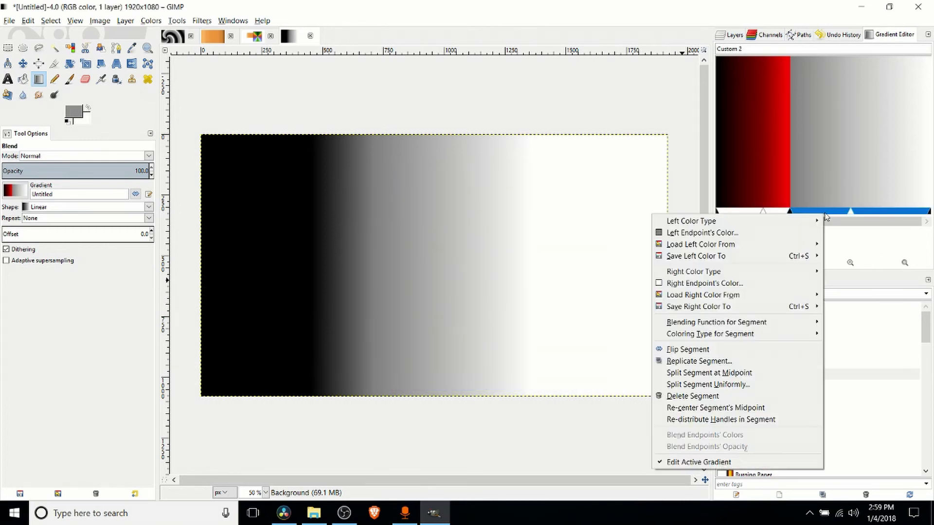
left_click(772, 237)
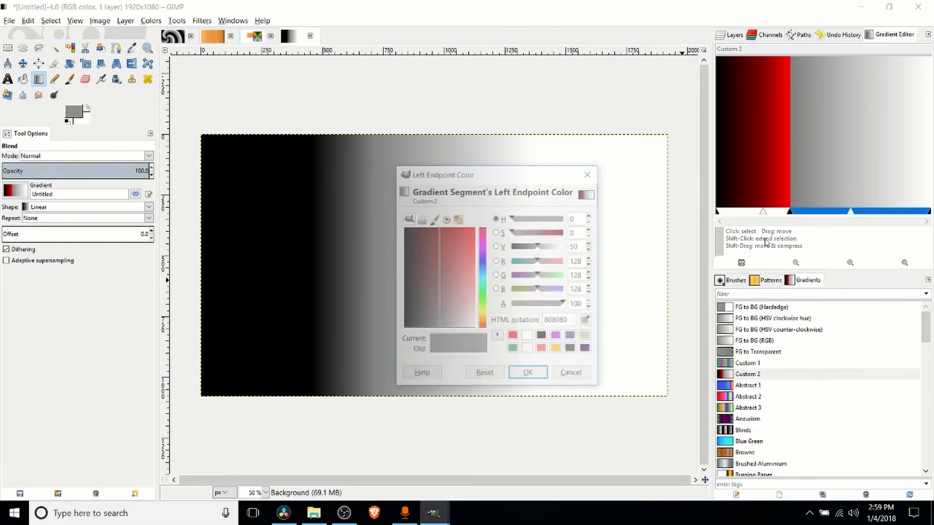
key("ctrl+v")
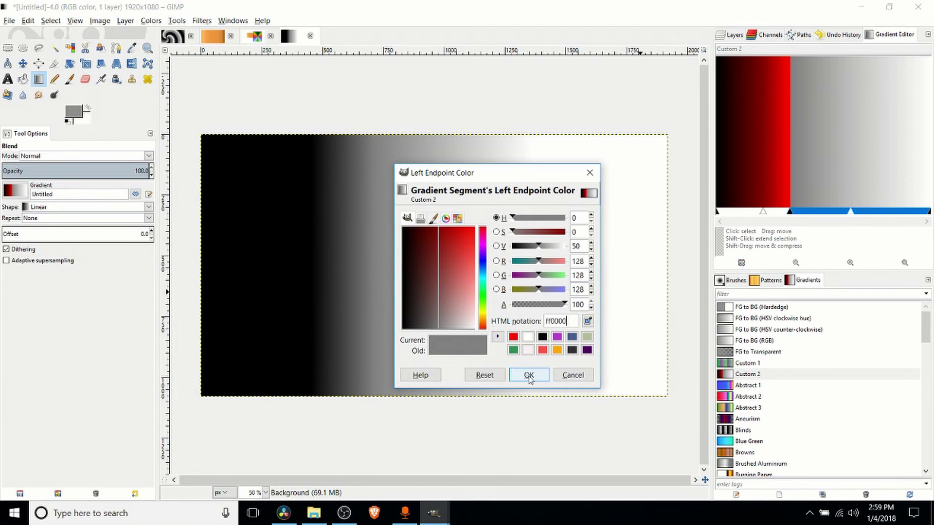
left_click(529, 375)
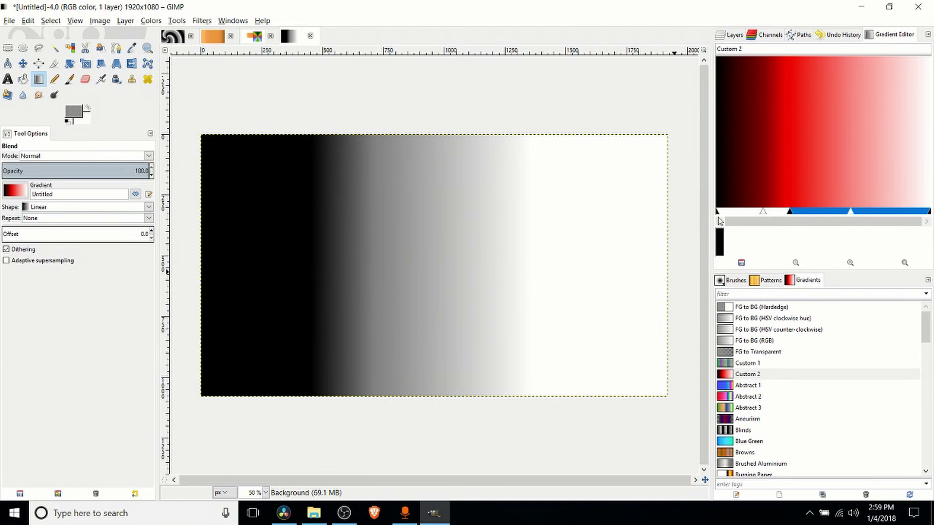
left_click(790, 146)
Step: Drag a horizontal blend across the canvas so it runs black, then red, then white
left_click(744, 210)
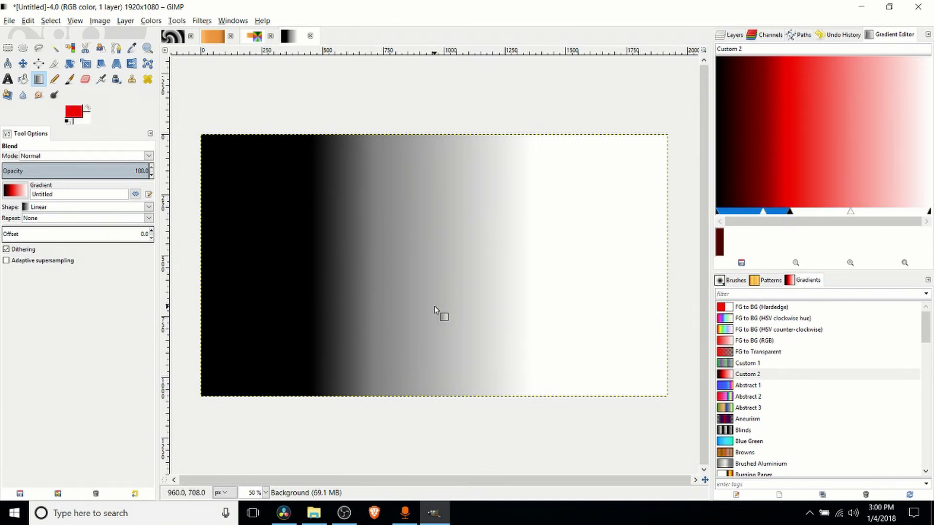
left_click_drag(327, 162, 326, 370)
left_click_drag(325, 279, 462, 277)
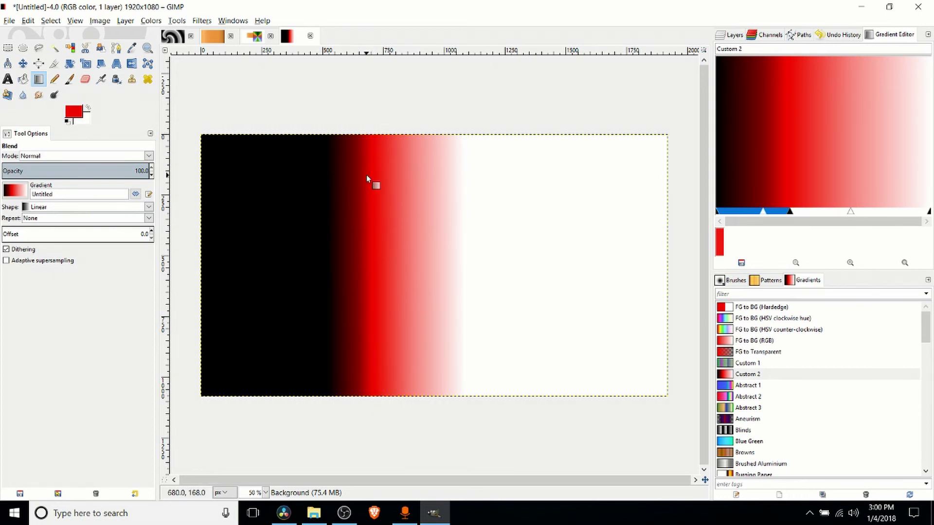
Step: Set the left segments' blending function to Spherical (increasing)
right_click(783, 216)
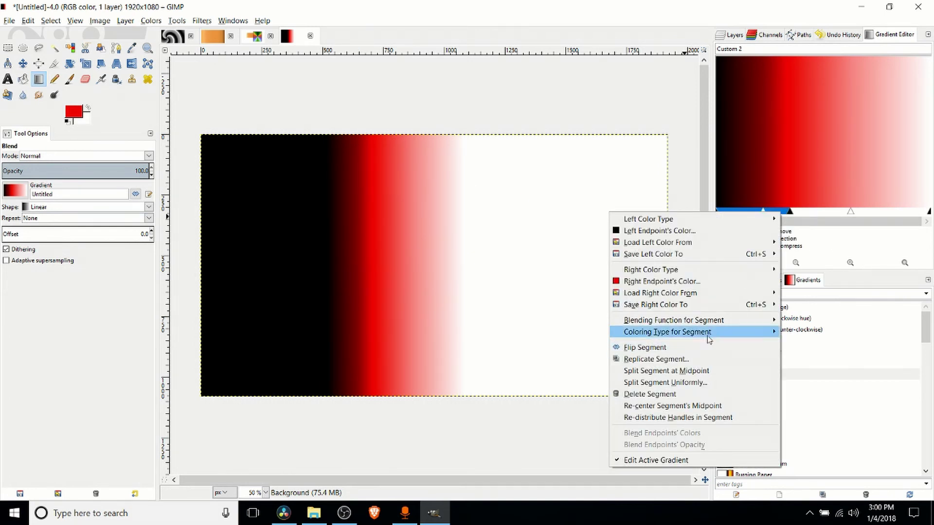
mouse_move(721, 322)
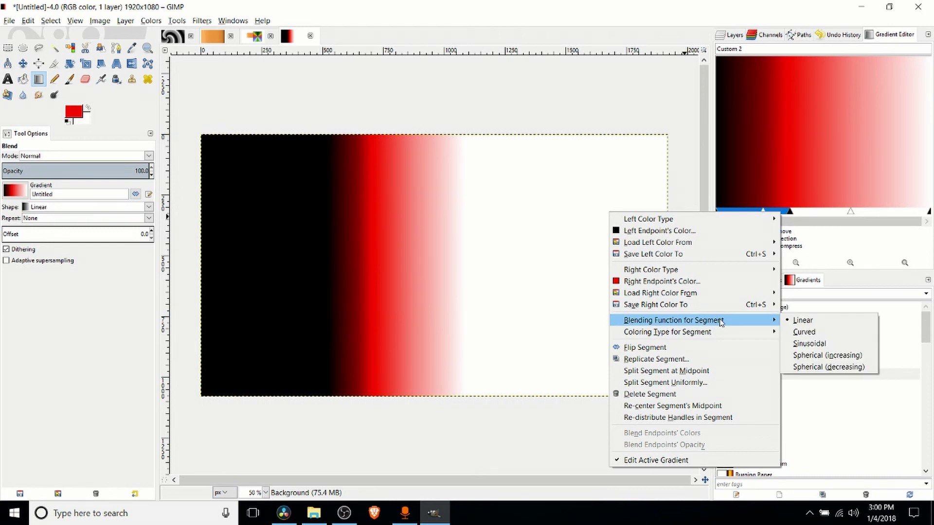
left_click(821, 361)
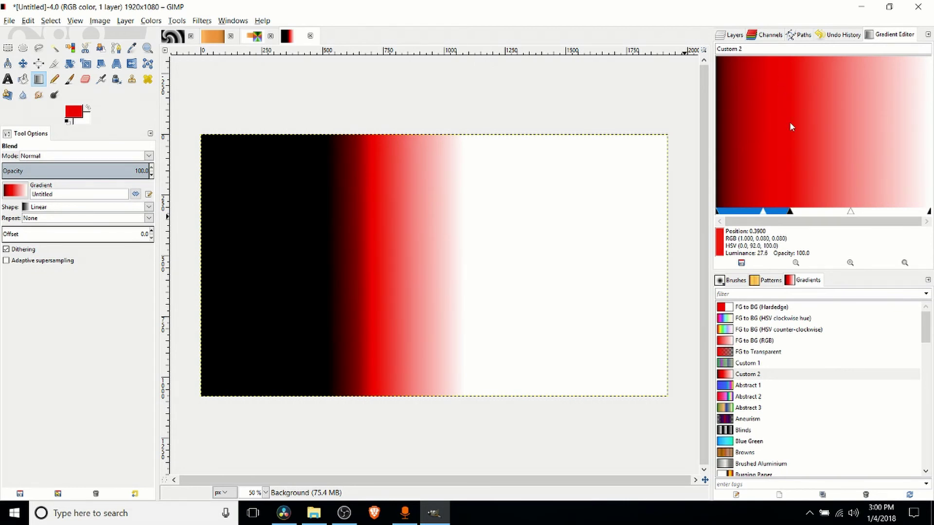
Step: Select the right two segments and set their blending function to Spherical (decreasing)
left_click(814, 211)
right_click(814, 211)
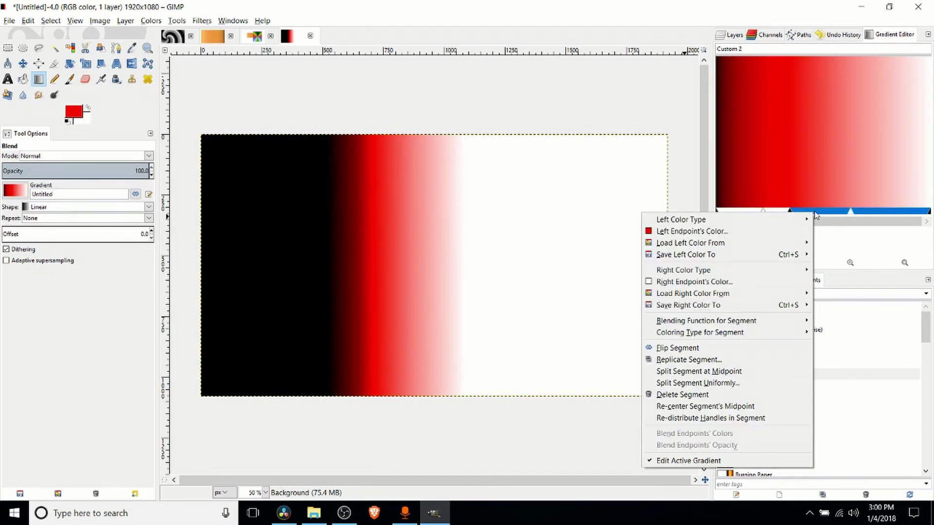
left_click(795, 197)
right_click(812, 211)
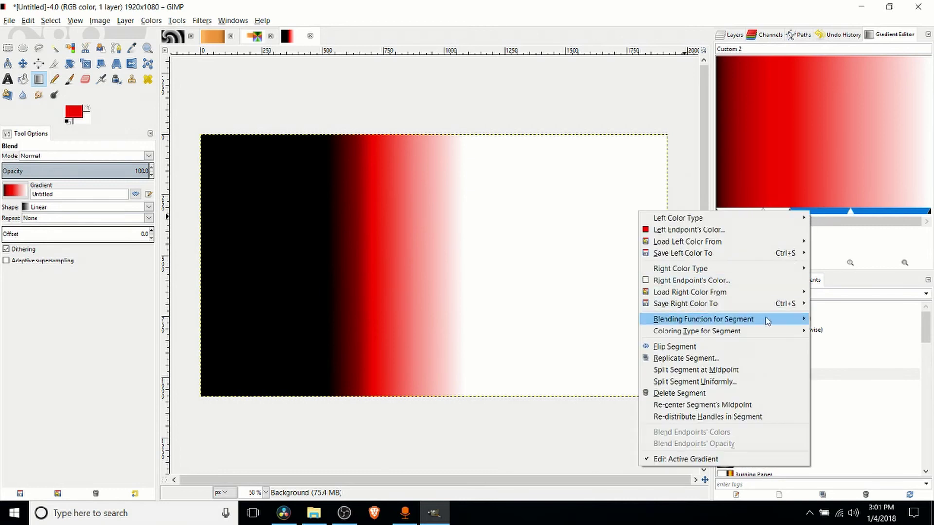
mouse_move(767, 322)
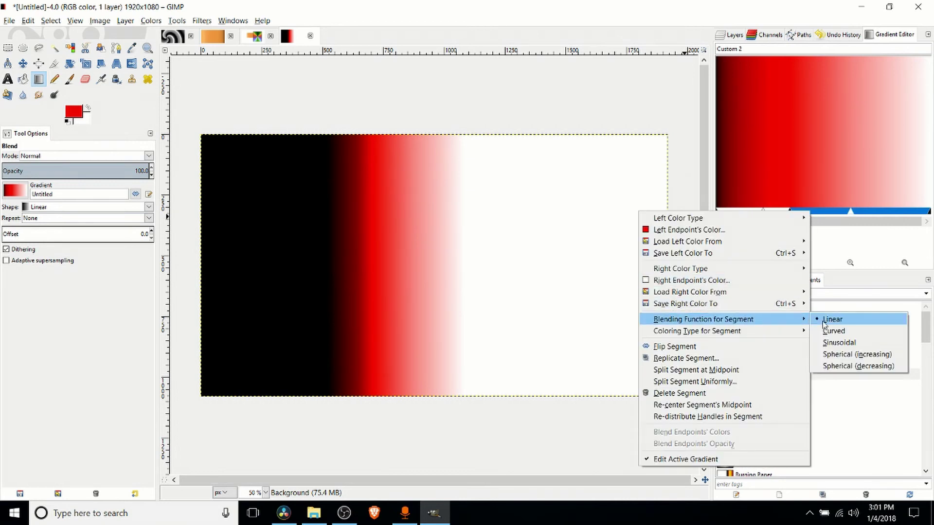
left_click(883, 362)
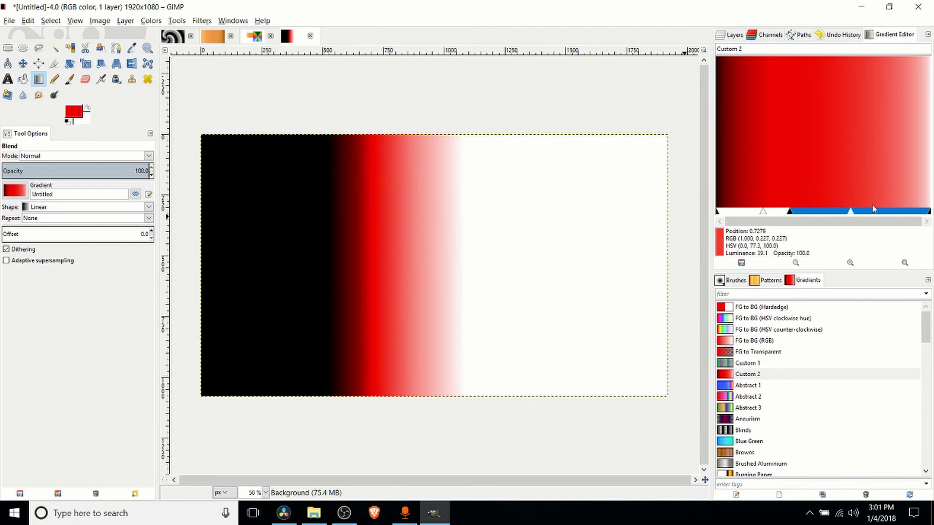
Step: Set Repeat to Sawtooth wave and refill the canvas horizontally with repeating Custom 2 bands
left_click_drag(364, 268, 465, 268)
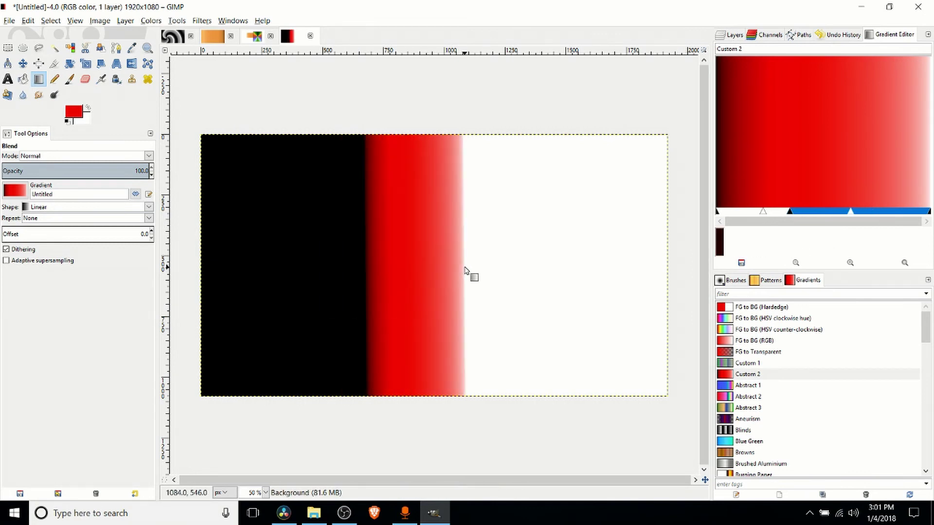
left_click_drag(302, 256, 407, 258)
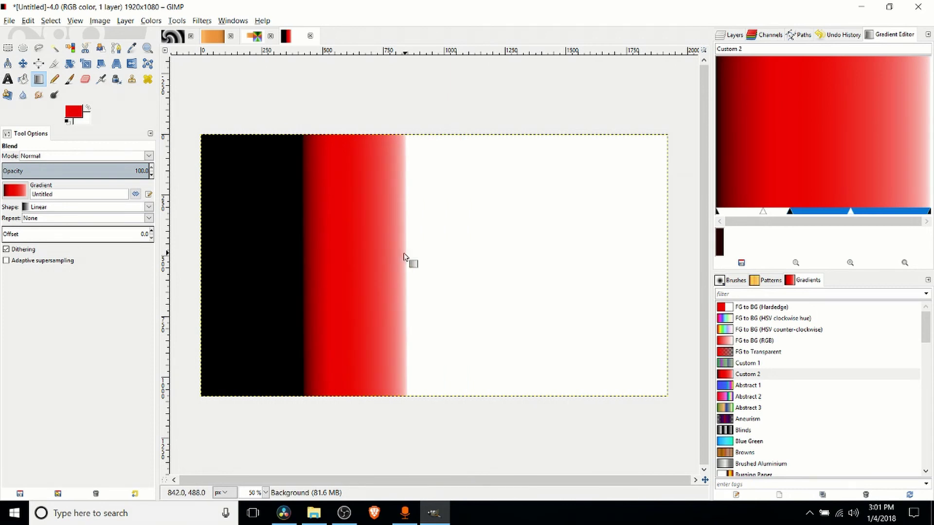
left_click(36, 219)
left_click(34, 232)
left_click_drag(304, 258, 474, 258)
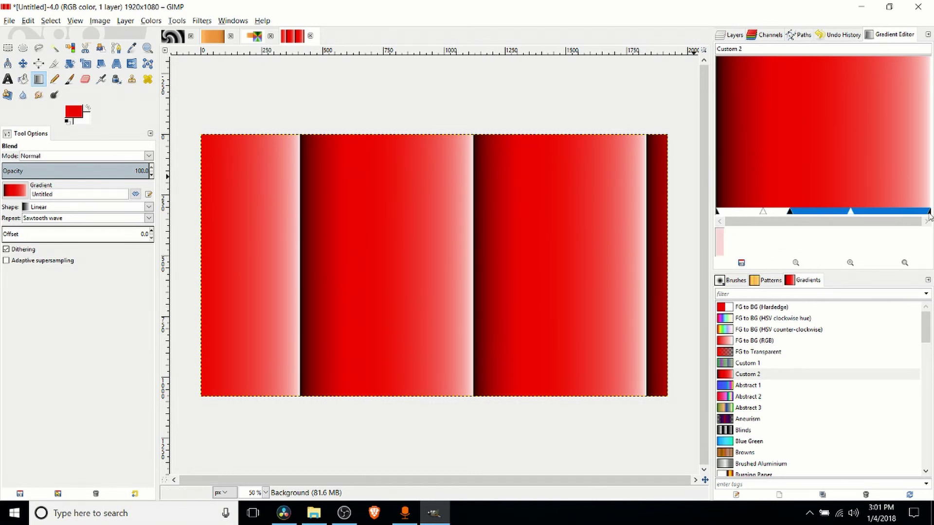
Step: Set the custom gradient's right endpoint colour to blue 0903ff
right_click(907, 213)
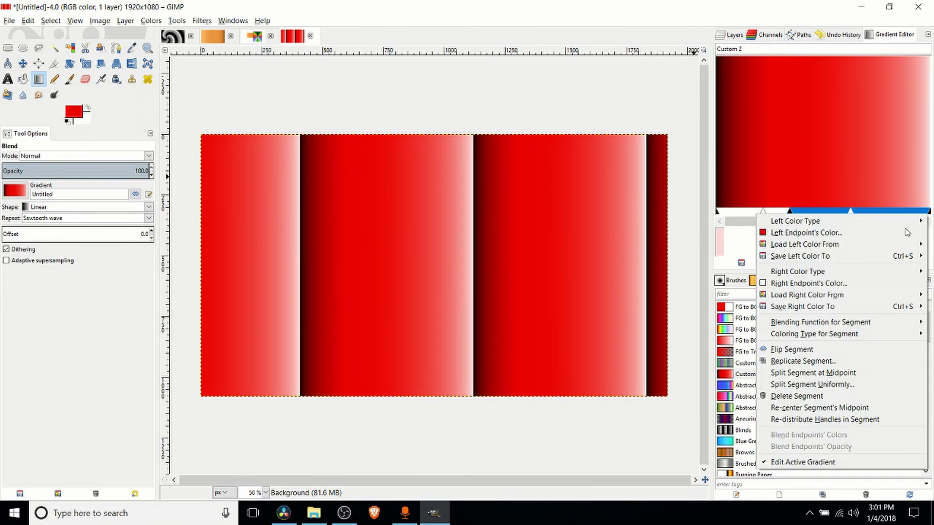
left_click(817, 284)
left_click_drag(485, 280, 486, 264)
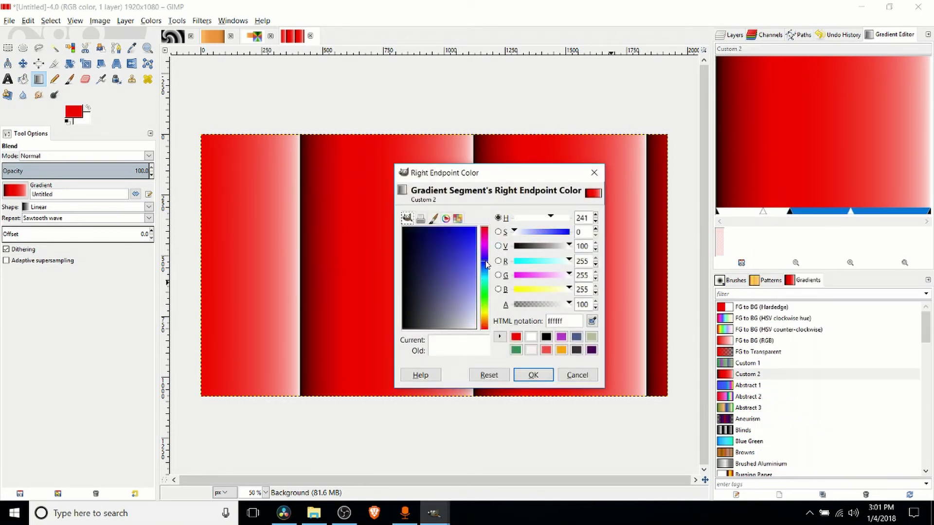
left_click(476, 228)
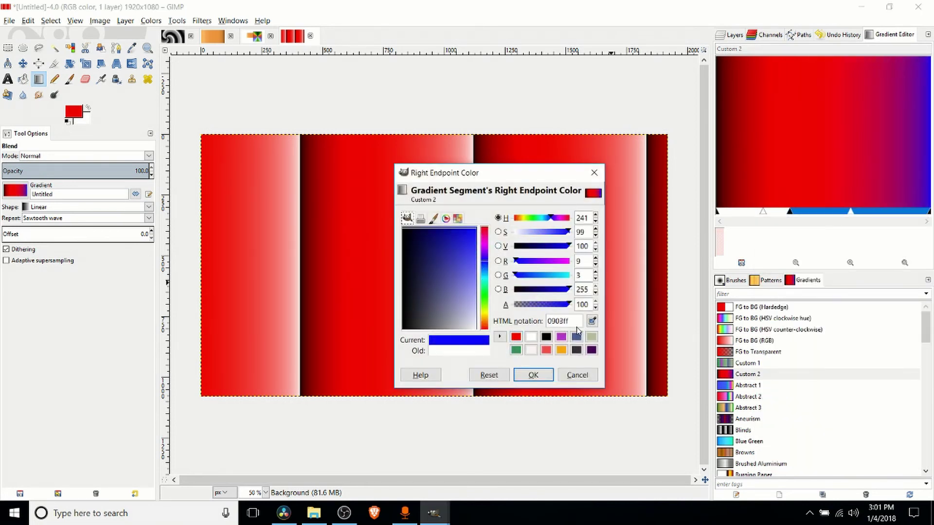
left_click_drag(568, 321, 514, 317)
left_click(540, 378)
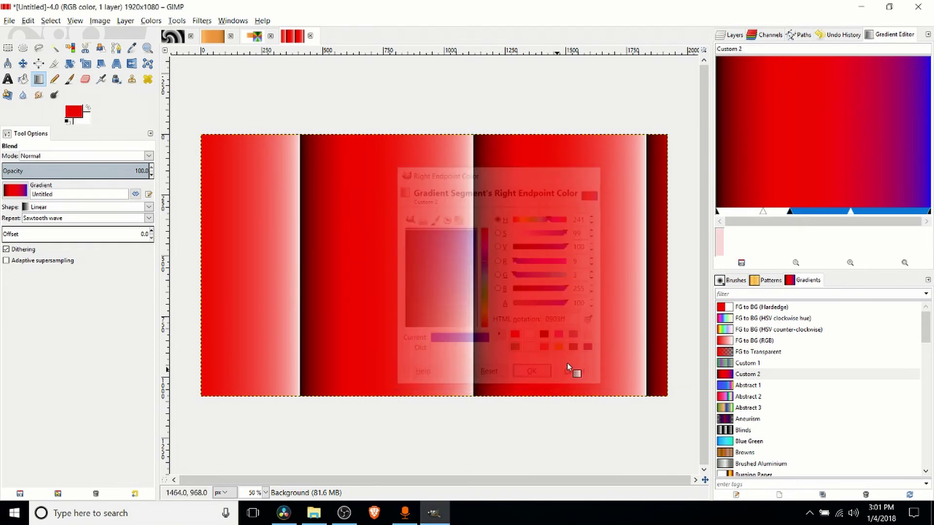
Step: Make the left endpoint blue too and redraw the blend as repeating red-blue stripes
left_click(726, 212)
right_click(727, 211)
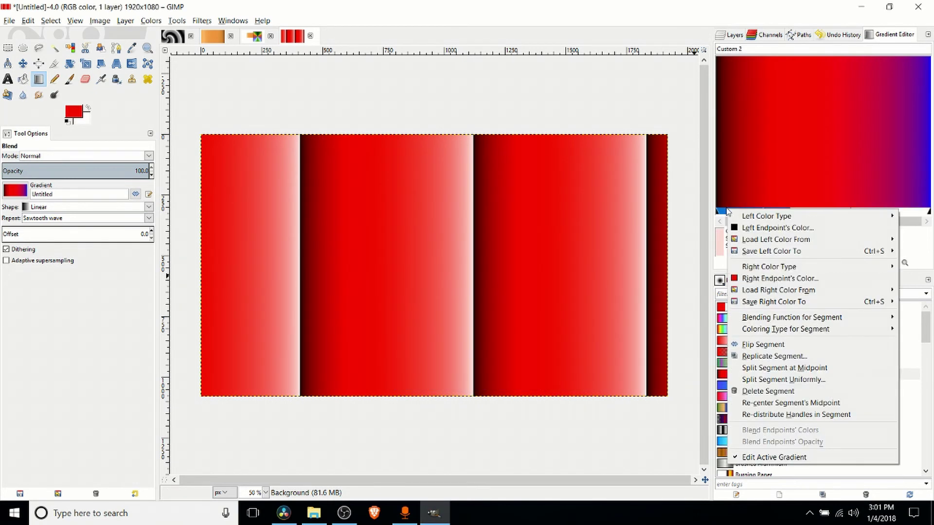
left_click(774, 228)
left_click(526, 375)
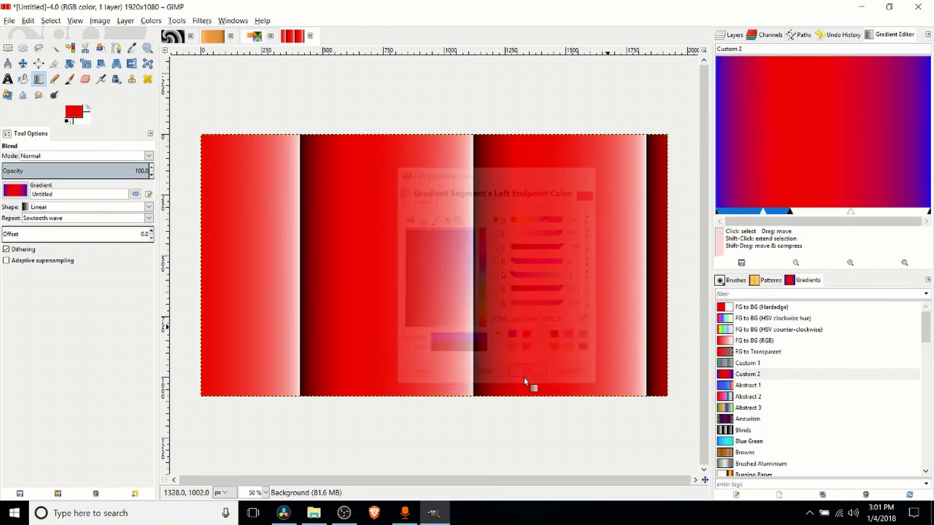
left_click_drag(371, 280, 437, 267)
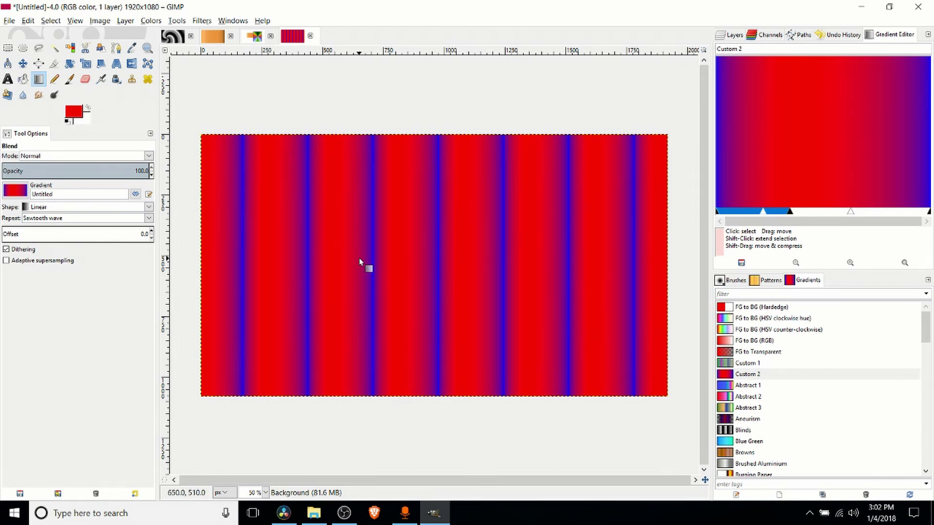
Step: Redraw the stripes wider, then set the left endpoint colour to pale blue 9694e7
left_click_drag(359, 259, 431, 259)
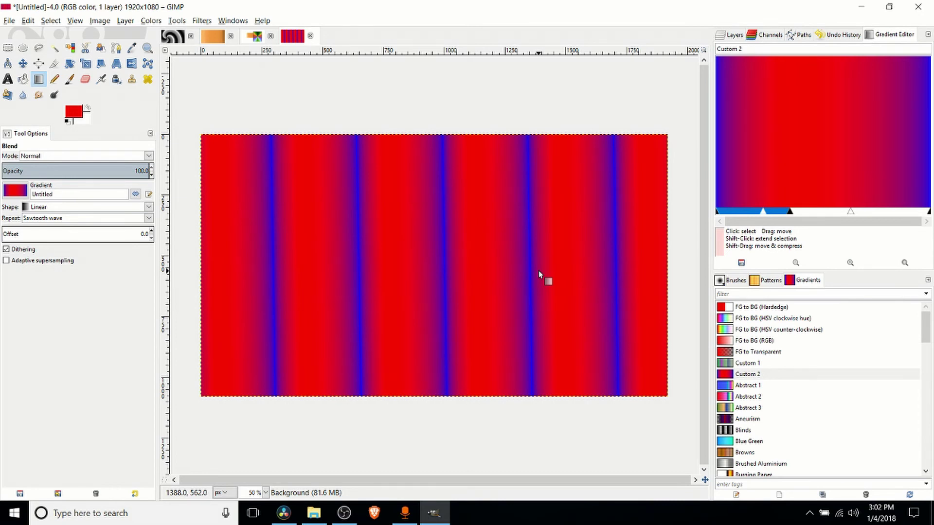
right_click(724, 214)
left_click(749, 237)
left_click_drag(471, 258, 468, 293)
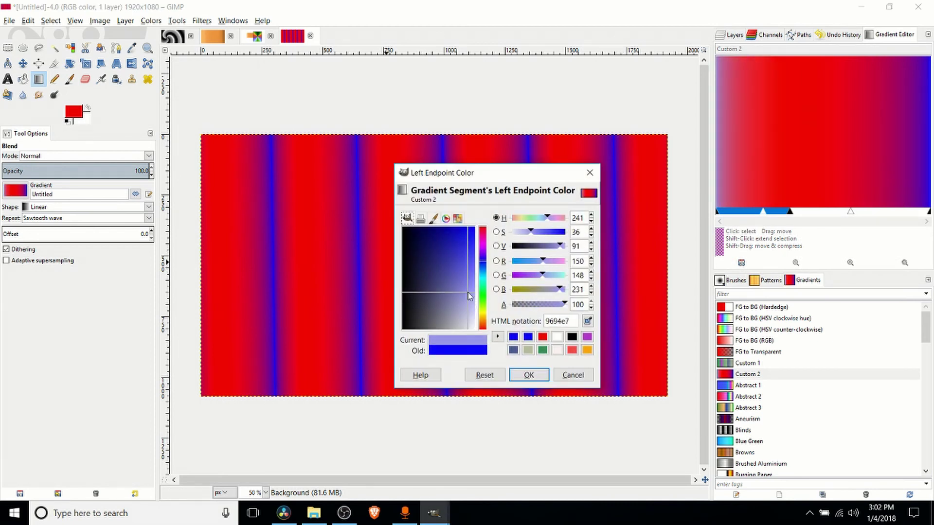
left_click(541, 374)
left_click(533, 375)
Step: Confirm the right endpoint colour and redraw the blend as red bands with thin light-blue lines
left_click(908, 217)
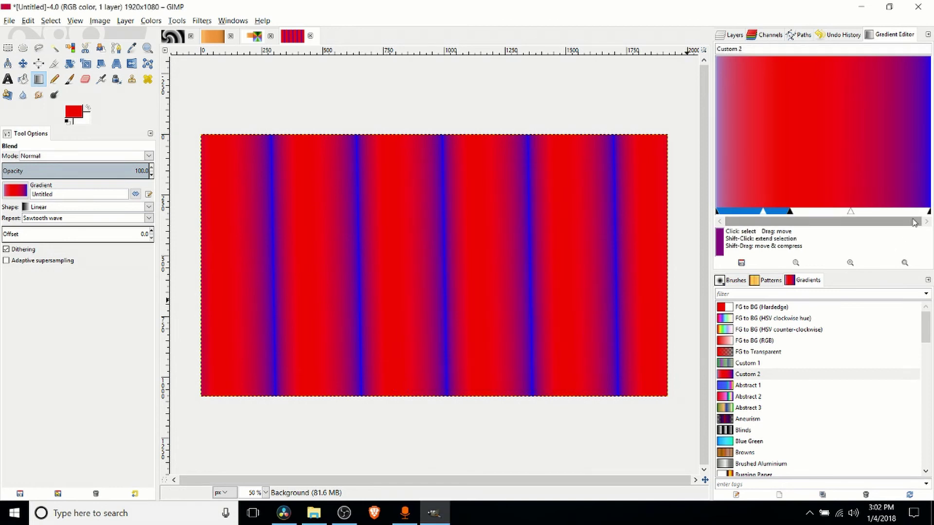
right_click(908, 217)
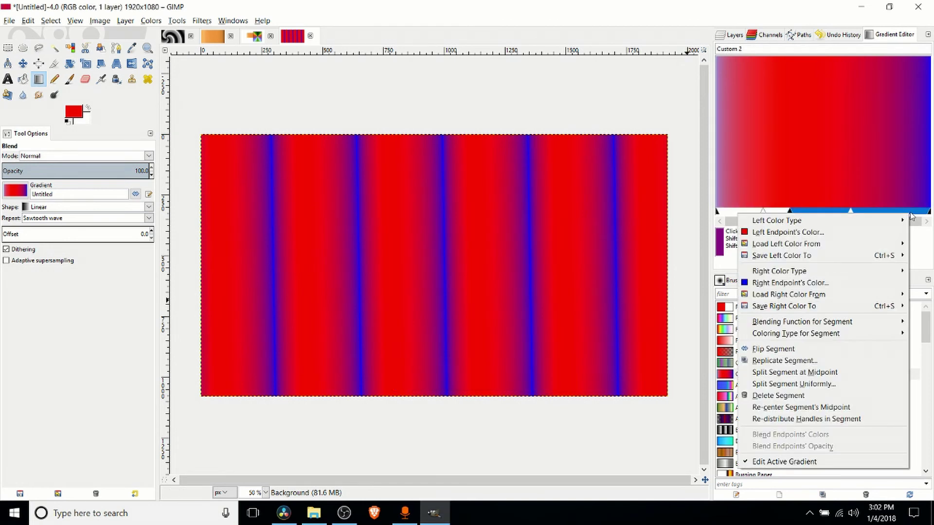
left_click(846, 283)
left_click(535, 375)
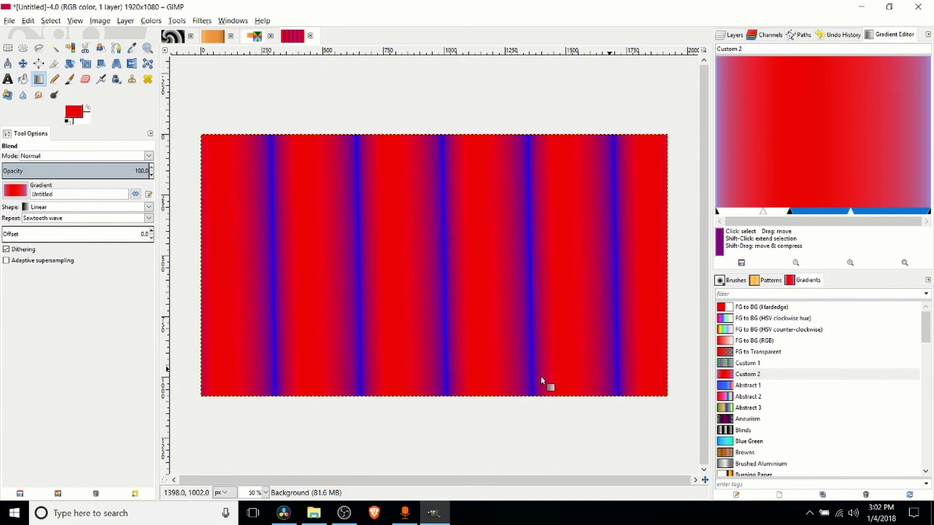
left_click_drag(363, 273, 447, 276)
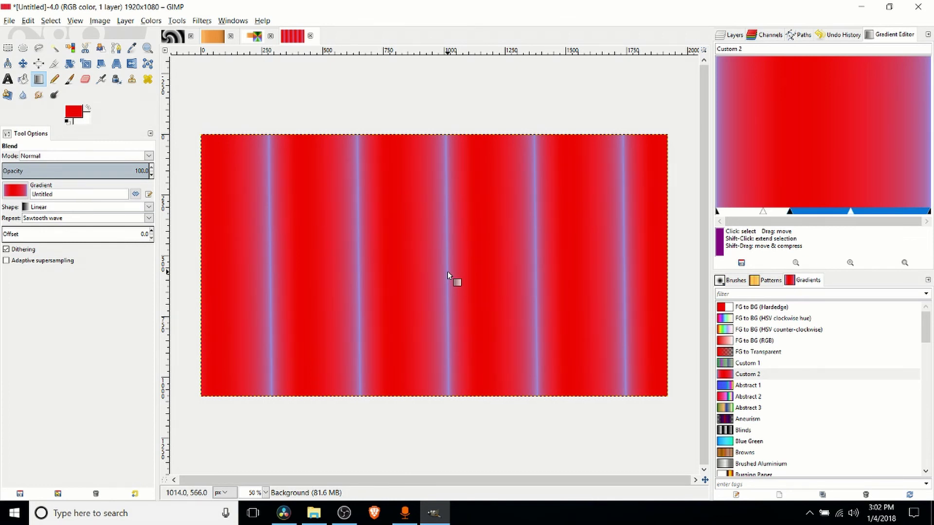
Step: Duplicate the Abstract 3 gradient
left_click(821, 431)
left_click(810, 411)
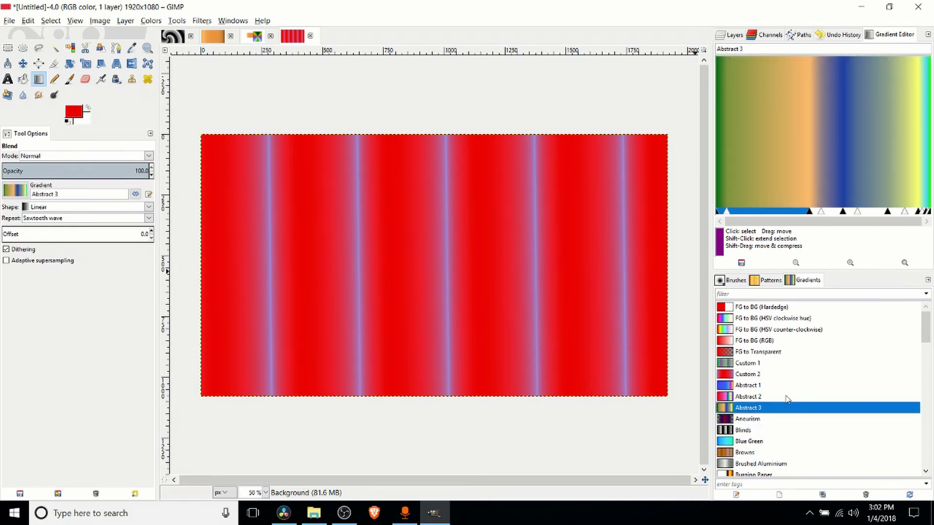
right_click(781, 412)
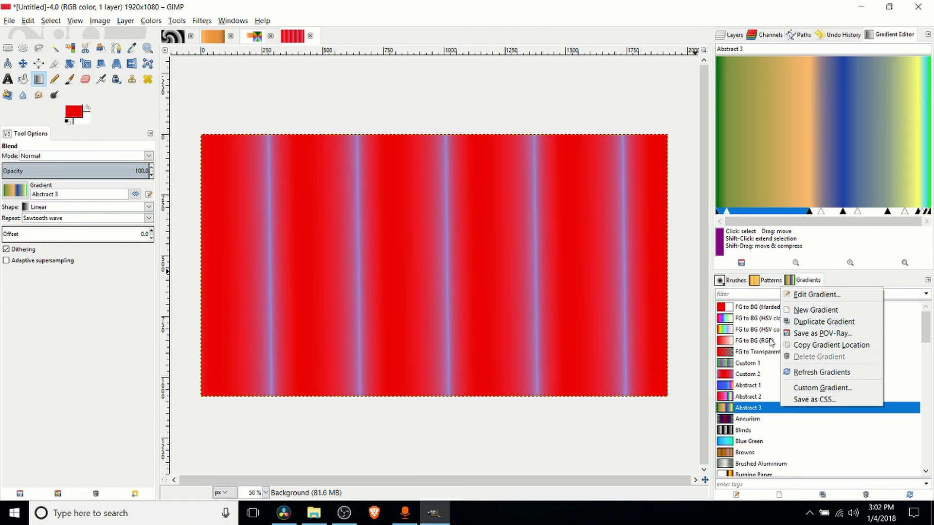
left_click(805, 322)
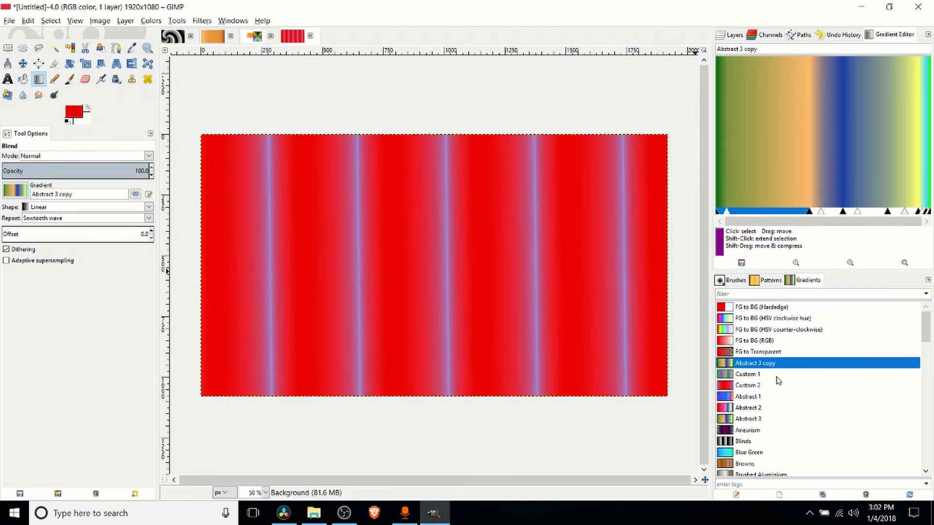
Step: Rename the copy 'Abstract 4' and make blue the foreground colour
triple_click(790, 48)
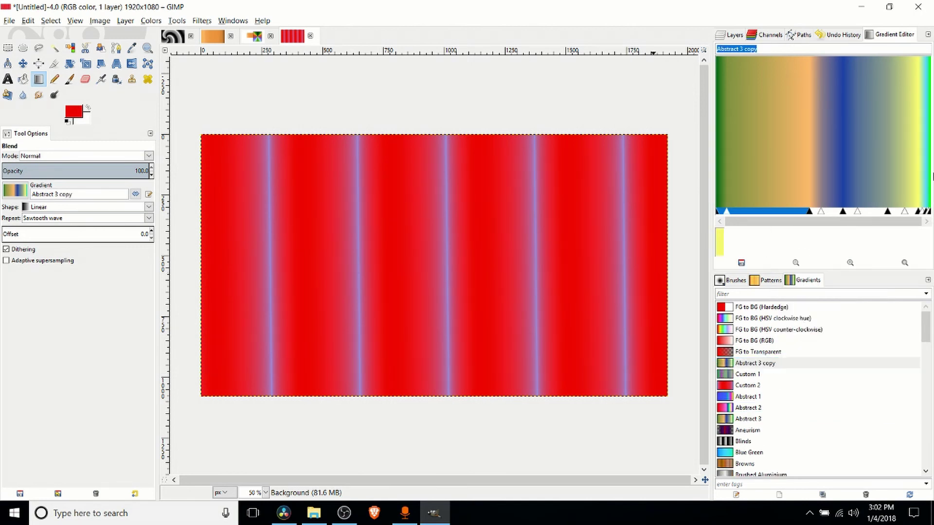
type("c")
type("ustom")
key("ctrl+a")
type("Abstract")
key("BackSpace")
key("BackSpace")
key("BackSpace")
key("BackSpace")
type("stract 4")
left_click(847, 165)
left_click(870, 212)
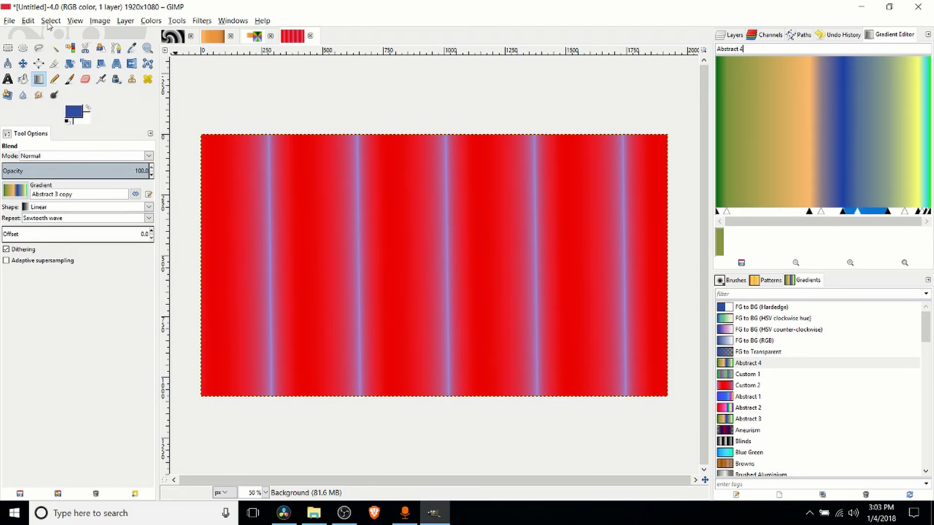
Step: Create a new blank 1920×1080 image and draw a 662×456 elliptical selection right of centre
key("ctrl+n")
key("Return")
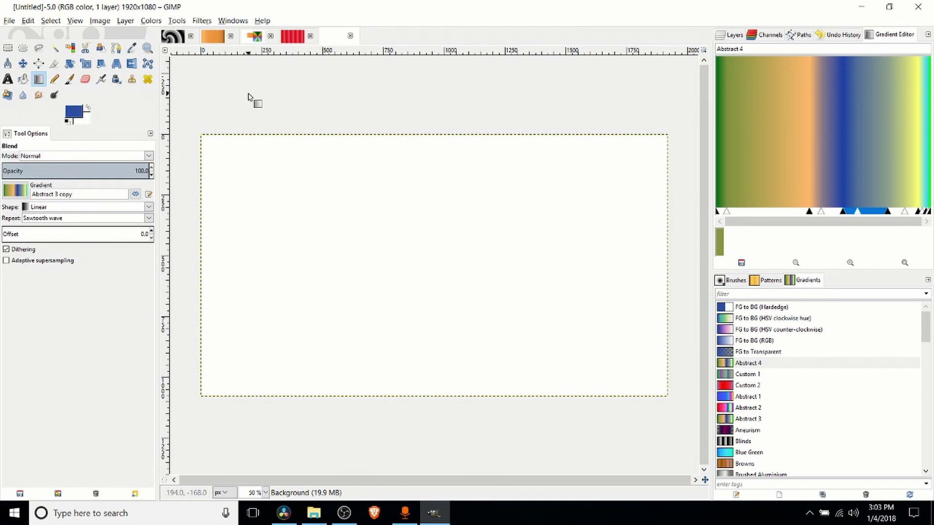
key("e")
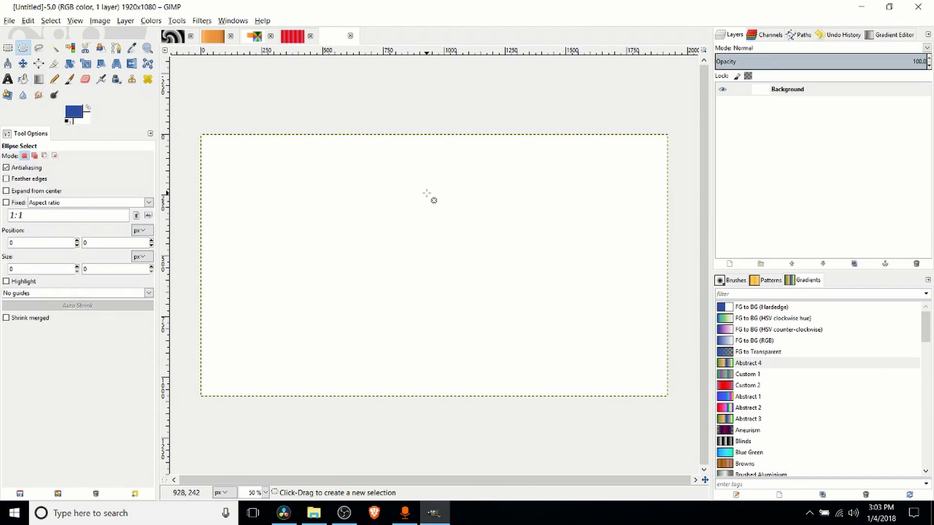
left_click_drag(426, 193, 588, 305)
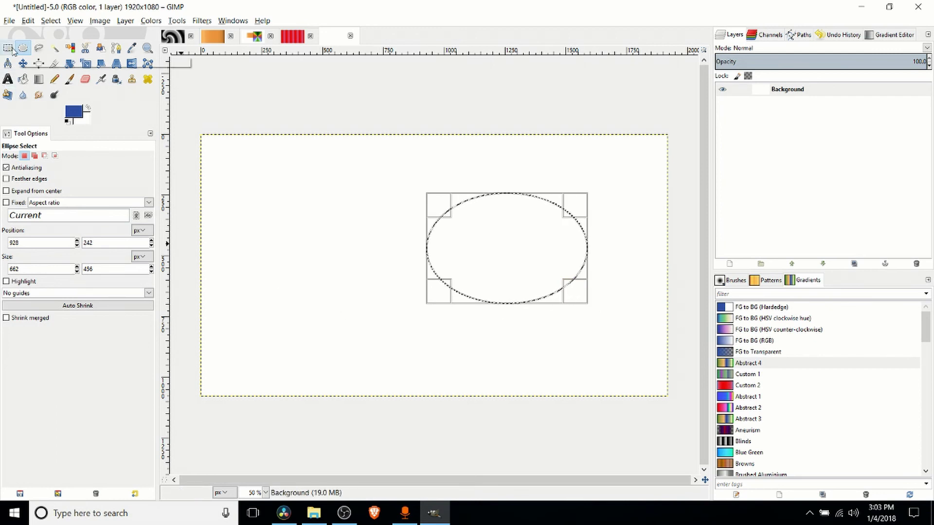
Step: Try a striped gradient fill inside the oval, then undo it
left_click(38, 79)
left_click_drag(475, 277, 540, 240)
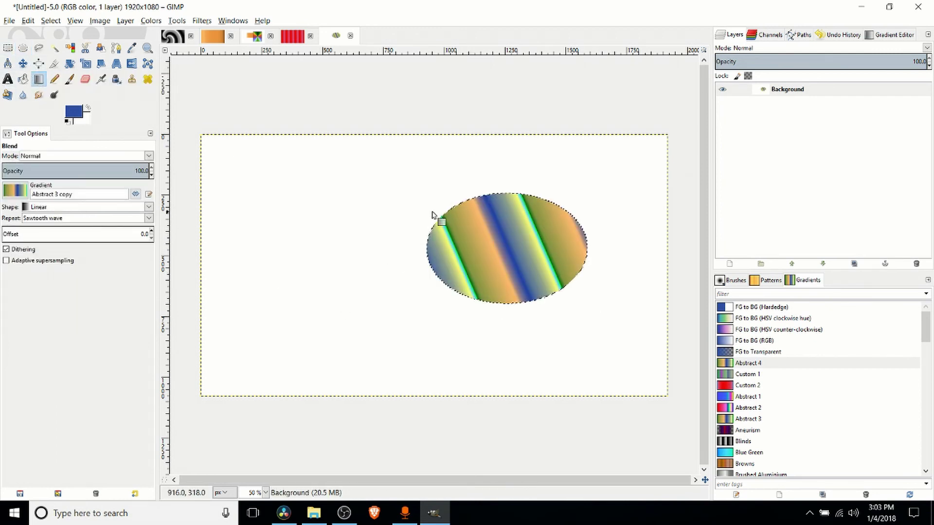
key("Escape")
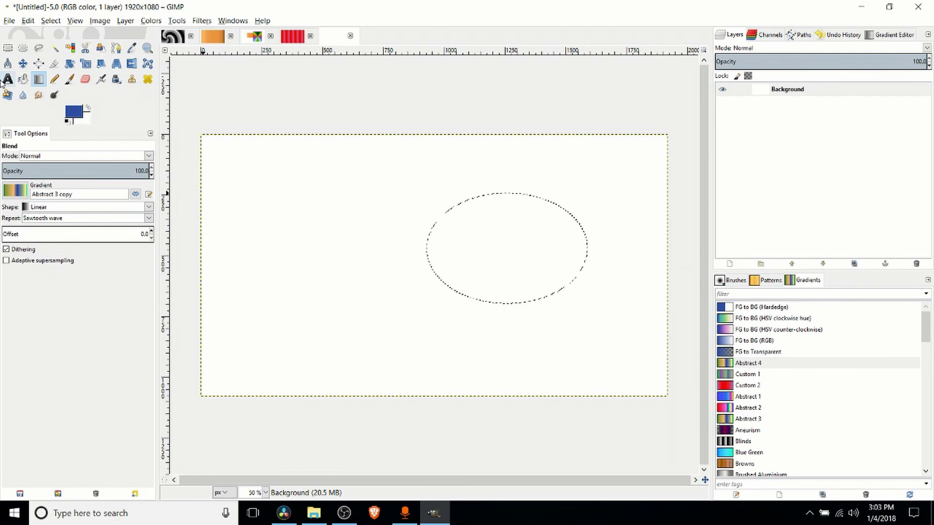
Step: Set the Text tool to 200 px size and the BigNoodleTitling font
left_click(7, 79)
left_click(246, 186)
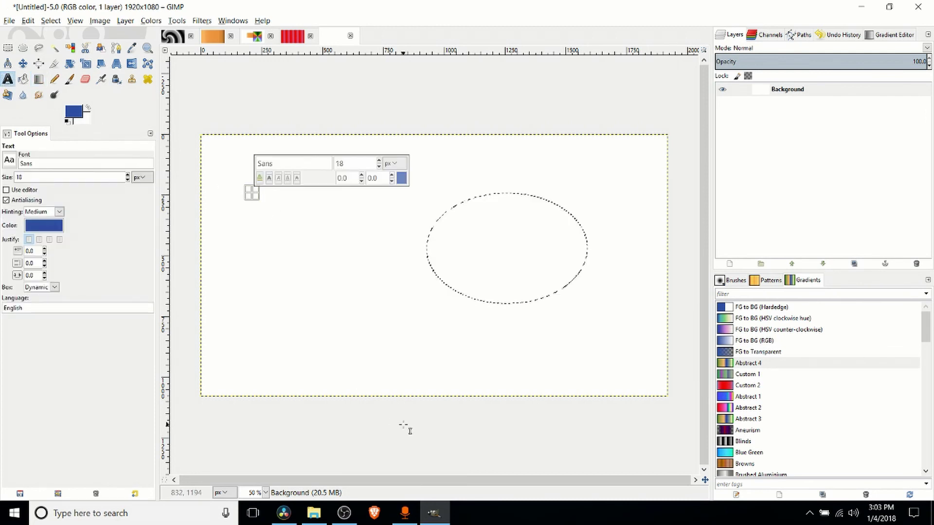
left_click(299, 165)
double_click(17, 177)
type("2")
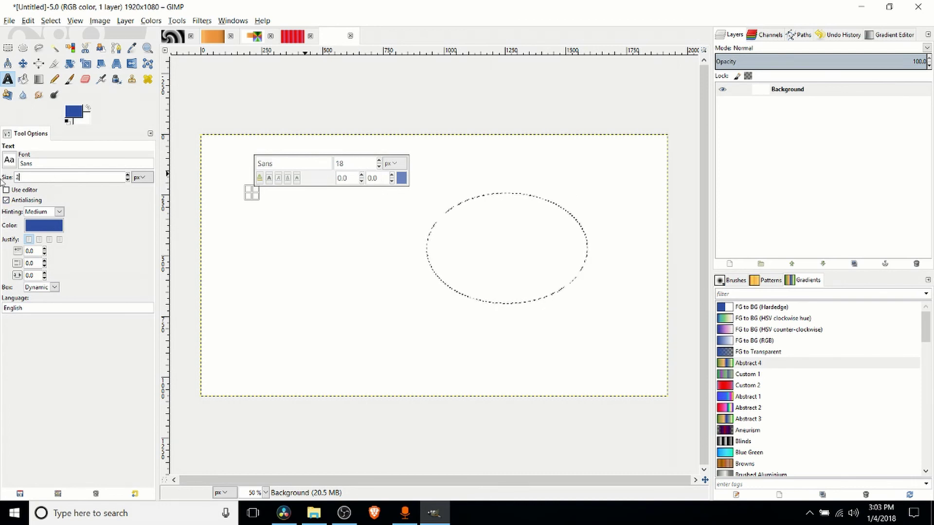
type("00")
key("shift+Tab")
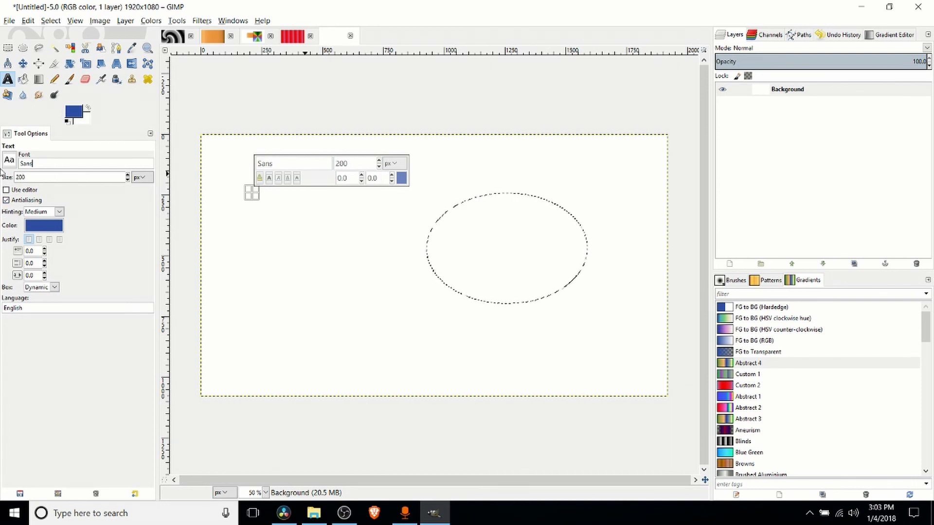
key("ctrl+a")
type("Big")
key("Return")
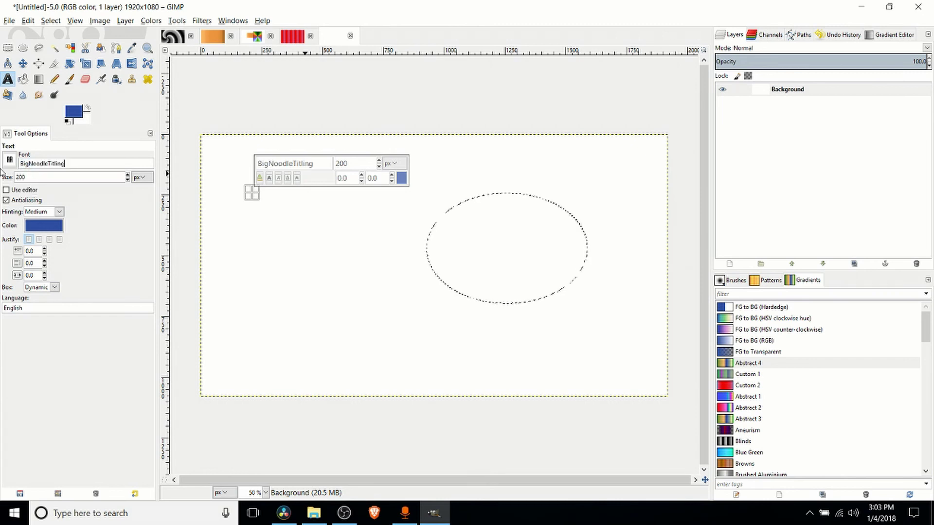
Step: Type the title 'Test Gradient Applicationr' on the canvas and zoom in
left_click(286, 217)
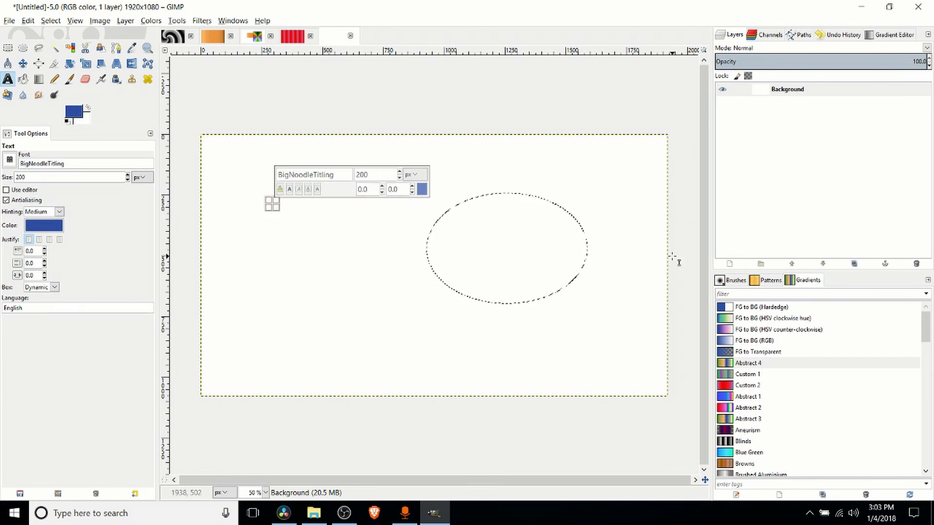
type("Test")
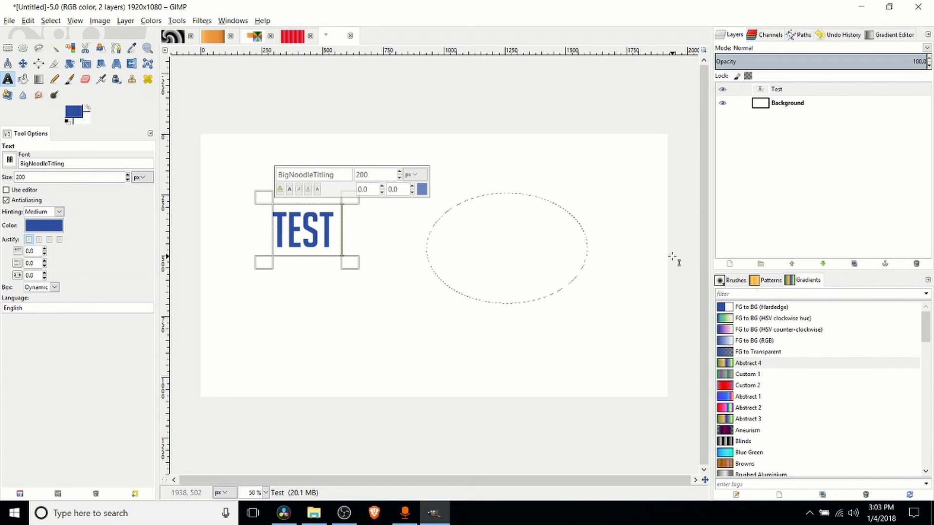
type(" Gradient Appl")
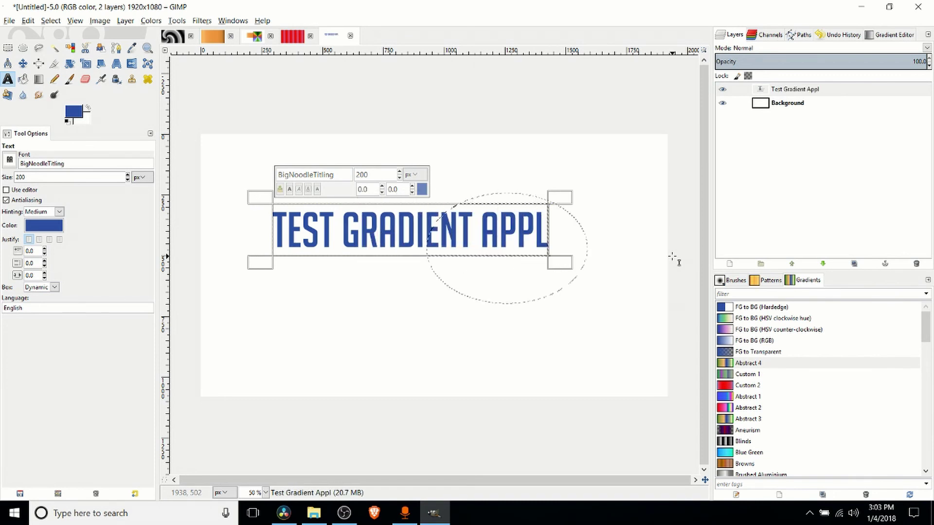
type("ication")
type("r")
left_click(542, 270)
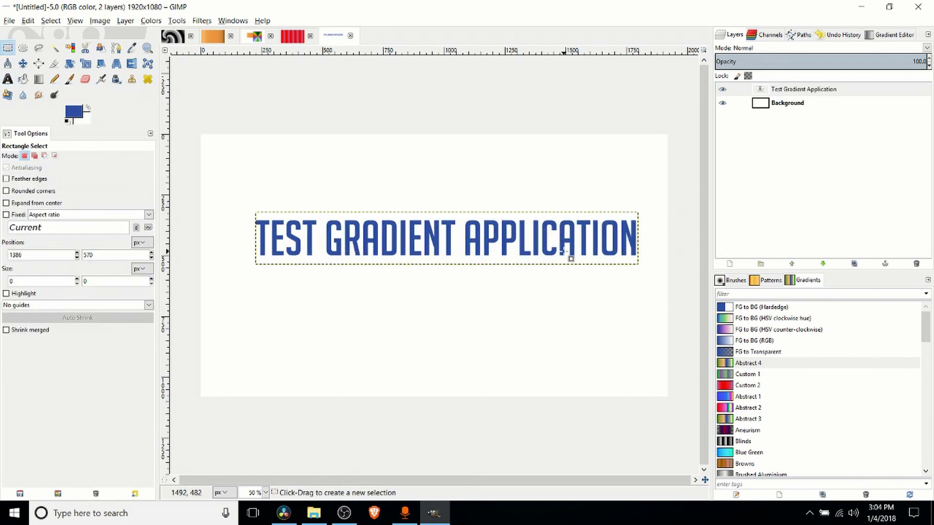
key("ctrl")
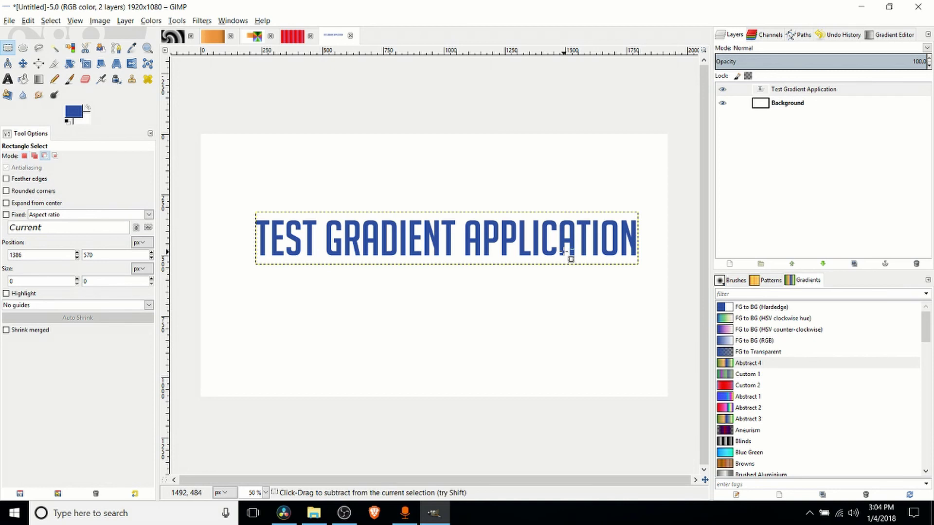
scroll(570, 258, "up", 1)
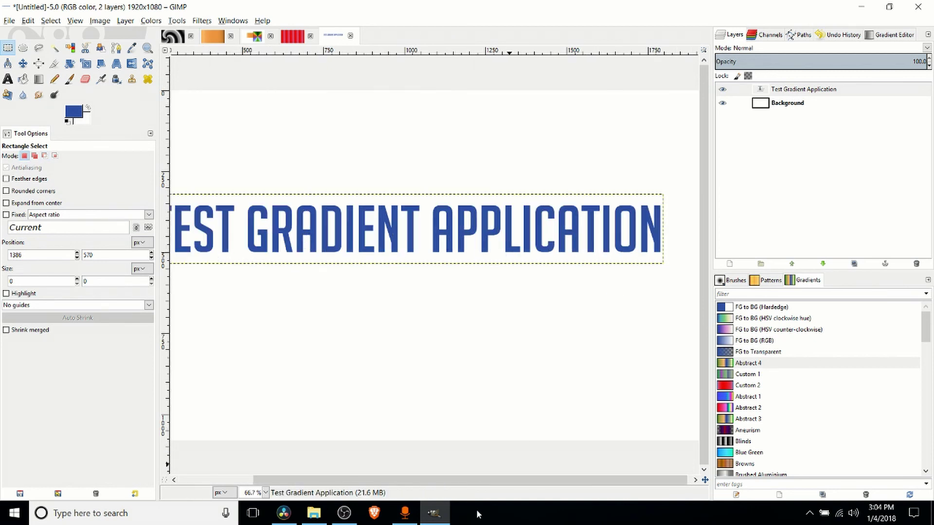
scroll(476, 442, "left", 2)
scroll(476, 441, "down", 1)
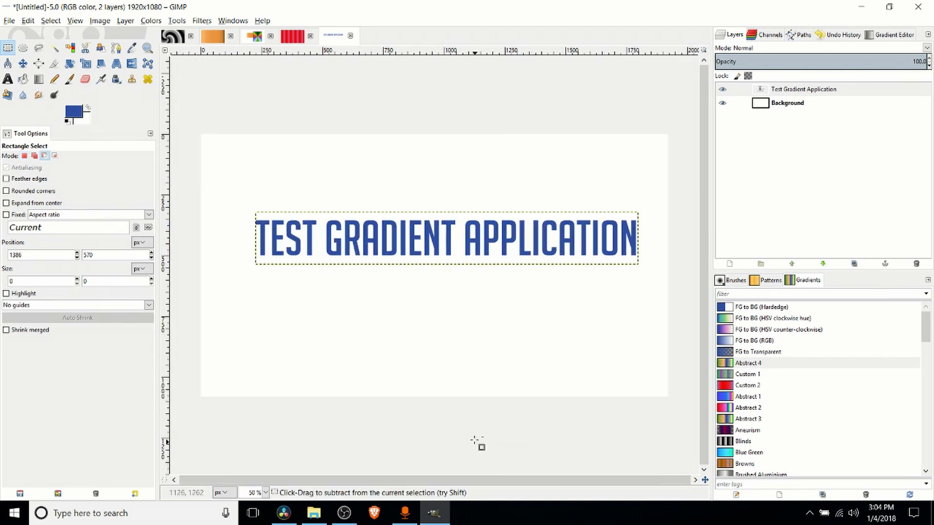
right_click(443, 240)
mouse_move(465, 265)
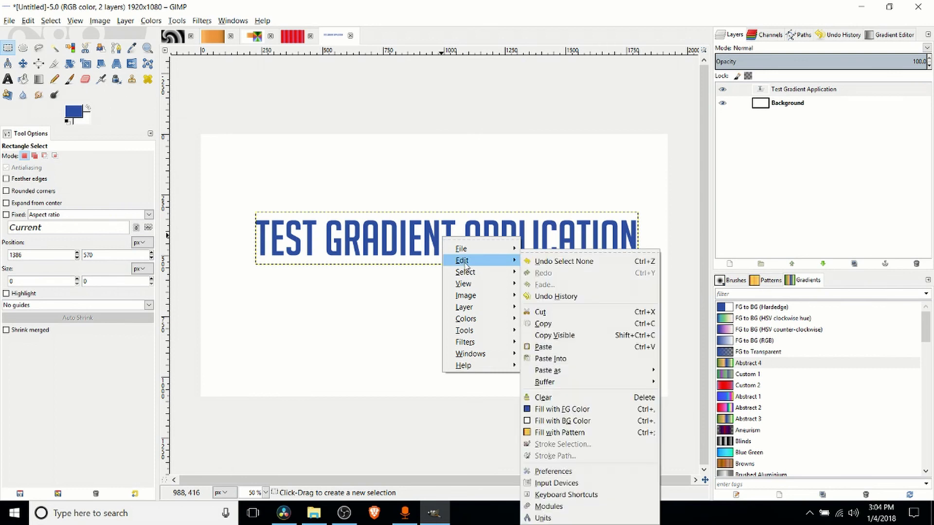
left_click(592, 432)
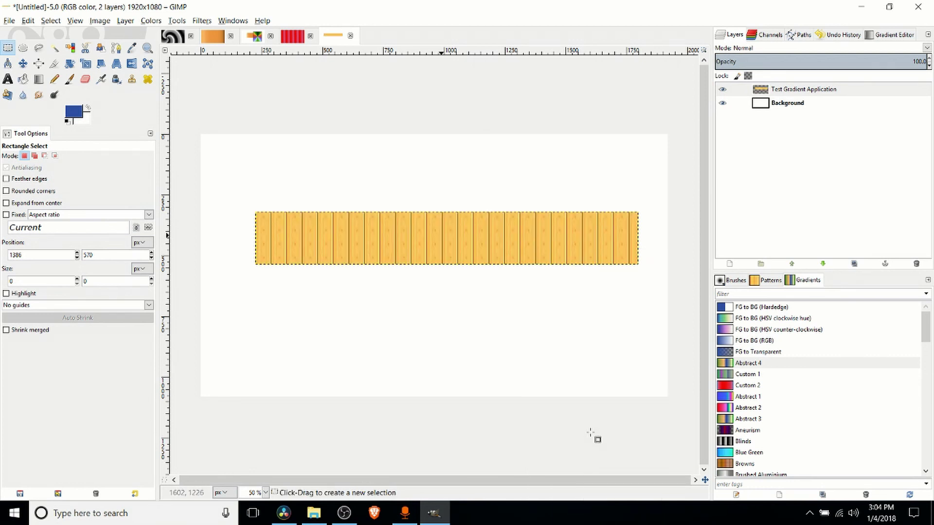
key("ctrl+z")
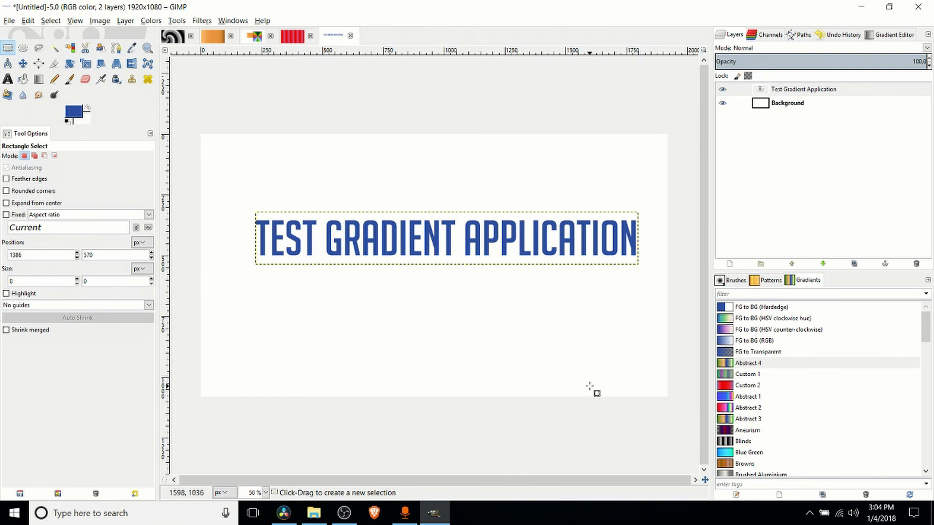
Step: Apply Alpha to Selection on the Test Gradient Application text layer to select its letters
left_click(791, 91)
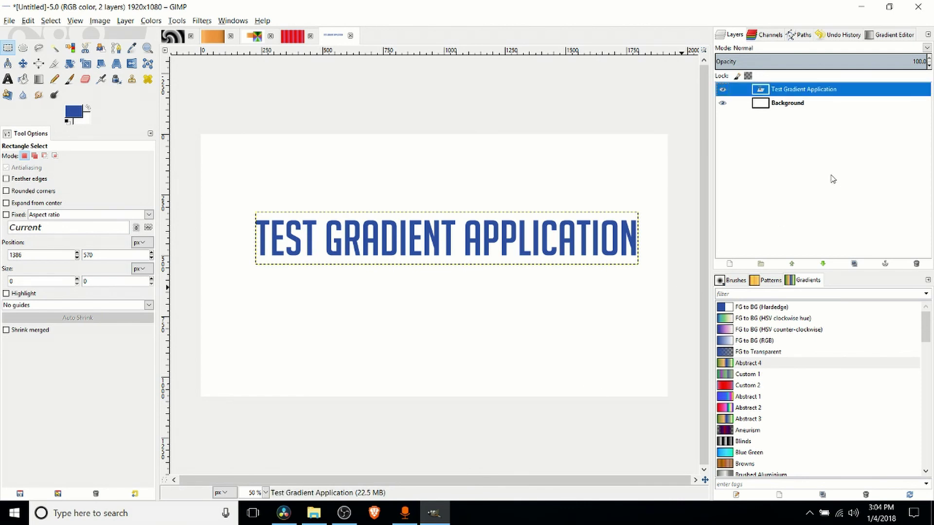
right_click(791, 91)
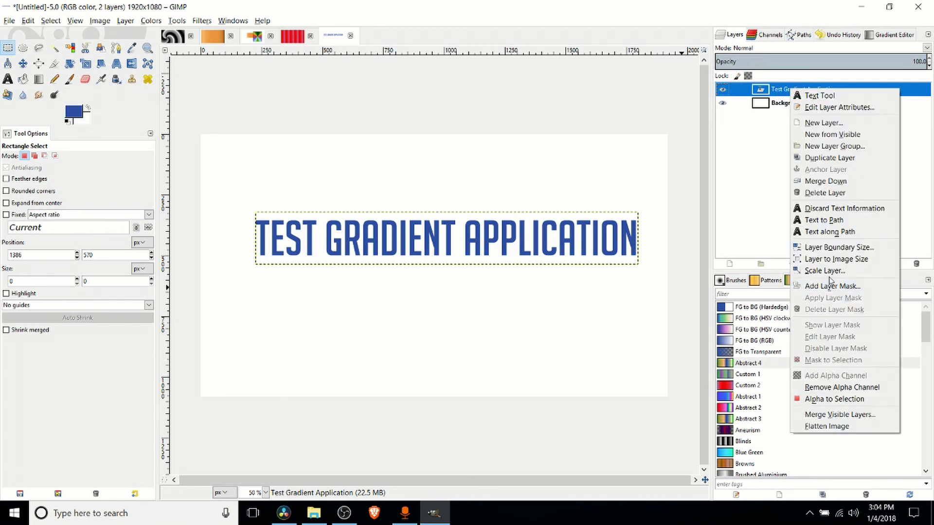
left_click(838, 399)
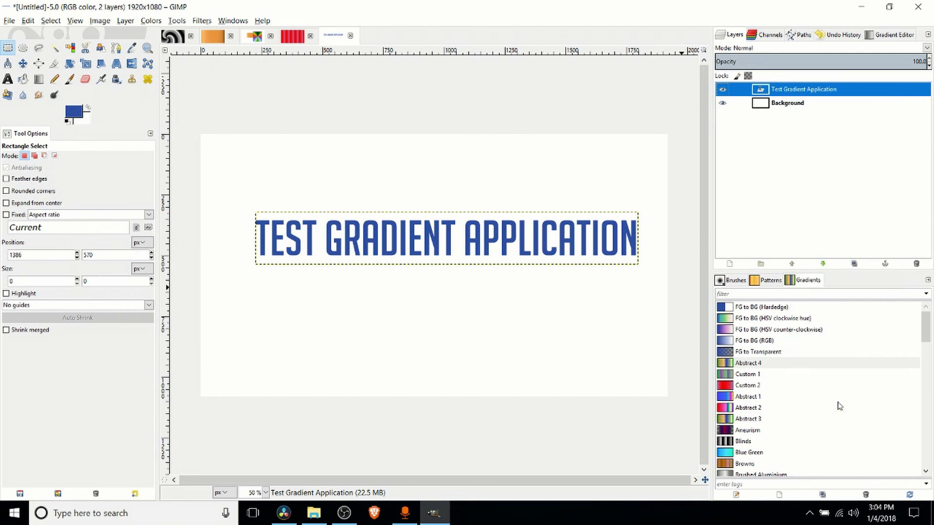
scroll(445, 252, "up", 4)
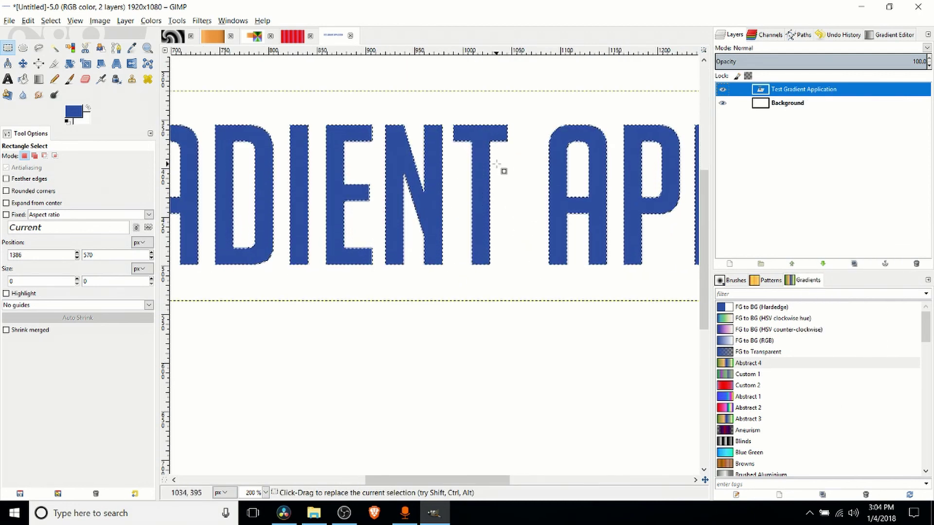
scroll(486, 185, "down", 2)
scroll(445, 188, "down", 2)
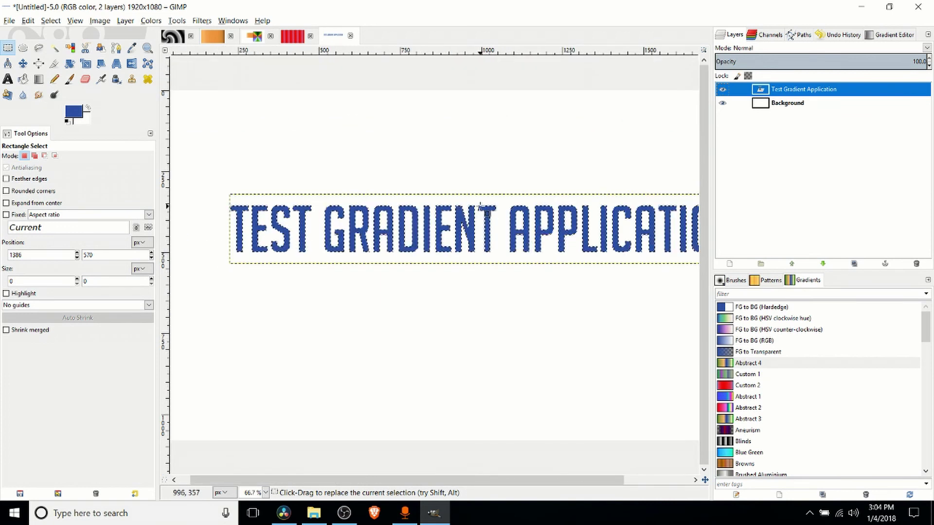
scroll(450, 246, "up", 2)
scroll(449, 245, "down", 1)
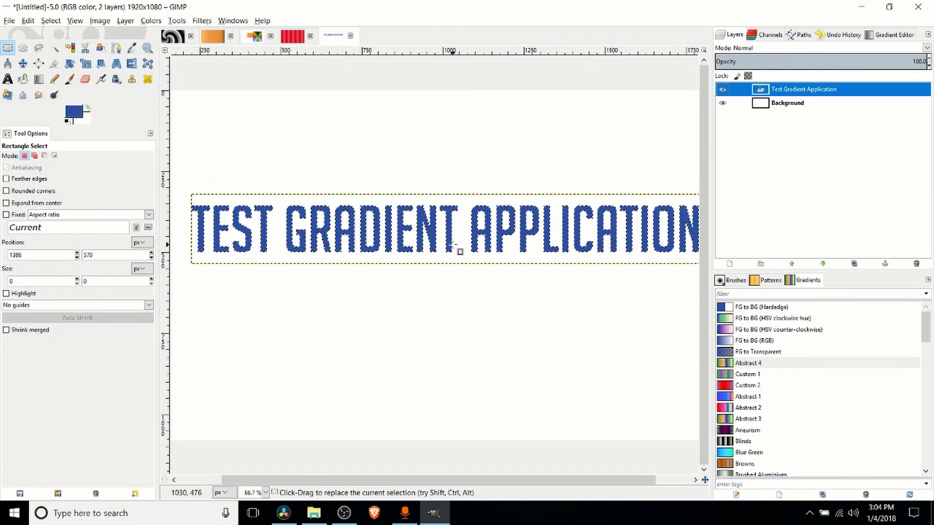
Step: Fill the selected letters with the current orange pattern
right_click(435, 235)
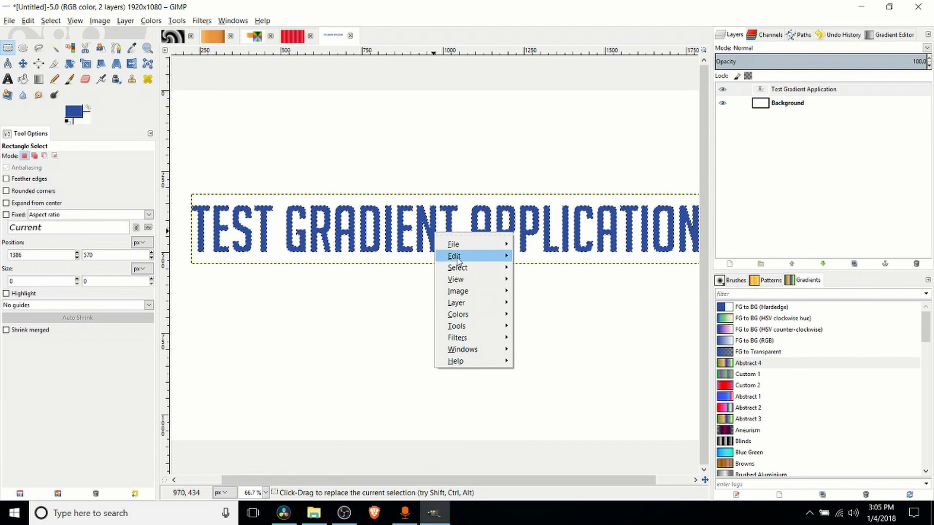
mouse_move(469, 256)
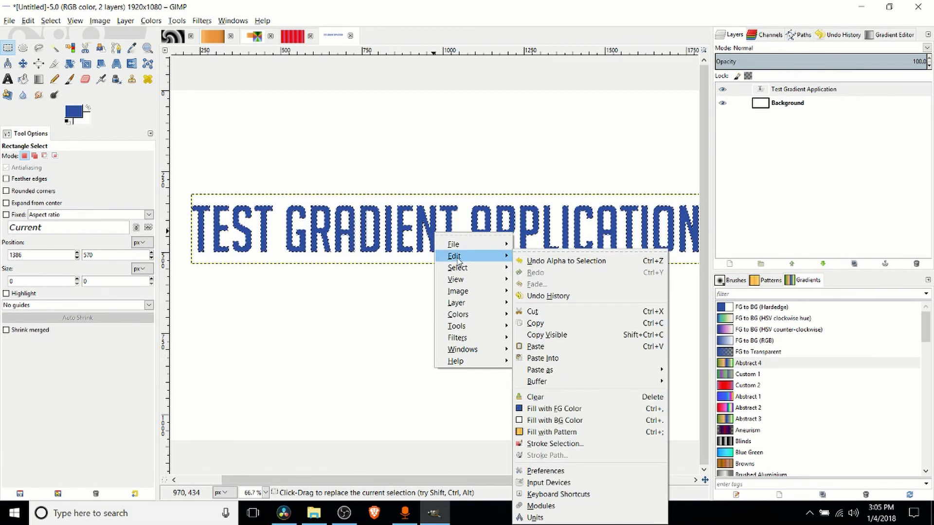
left_click(585, 431)
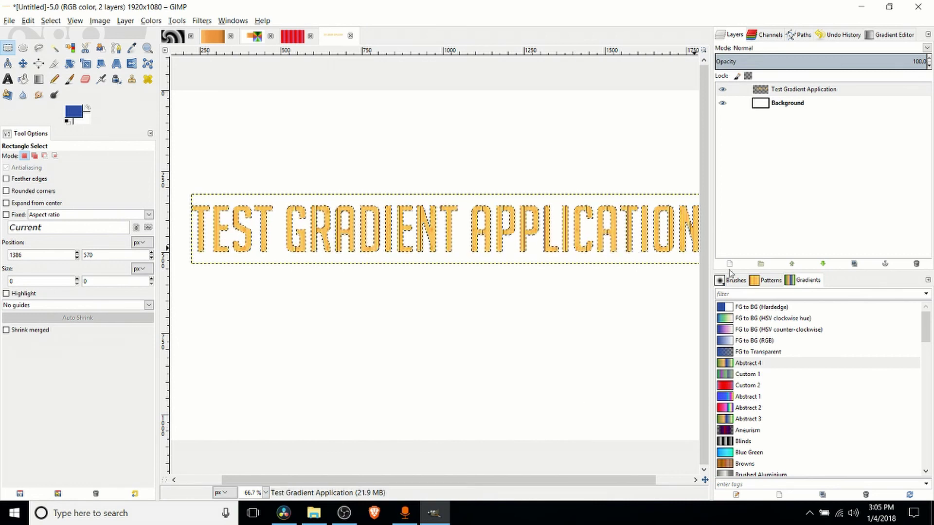
Step: Switch to the Granite #1 pattern and refill the letters with it
left_click(766, 280)
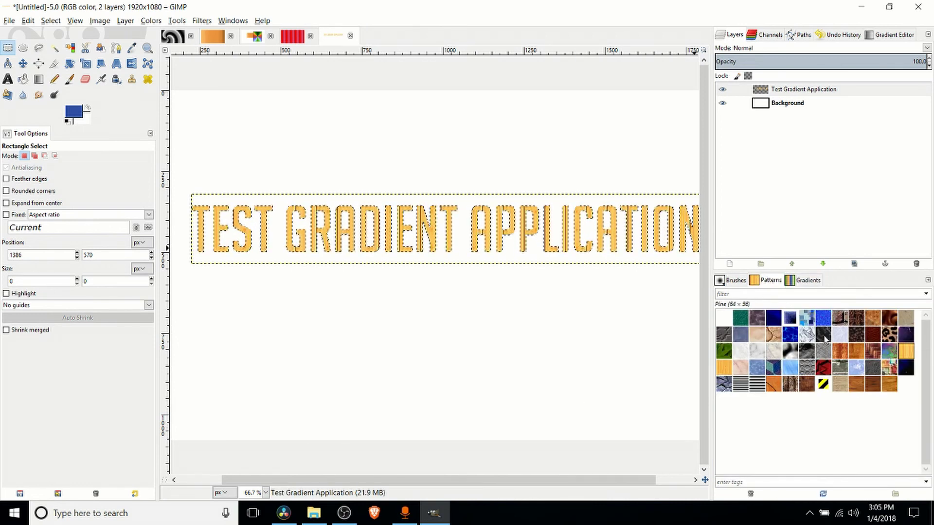
left_click(822, 335)
right_click(619, 239)
mouse_move(630, 263)
left_click(756, 432)
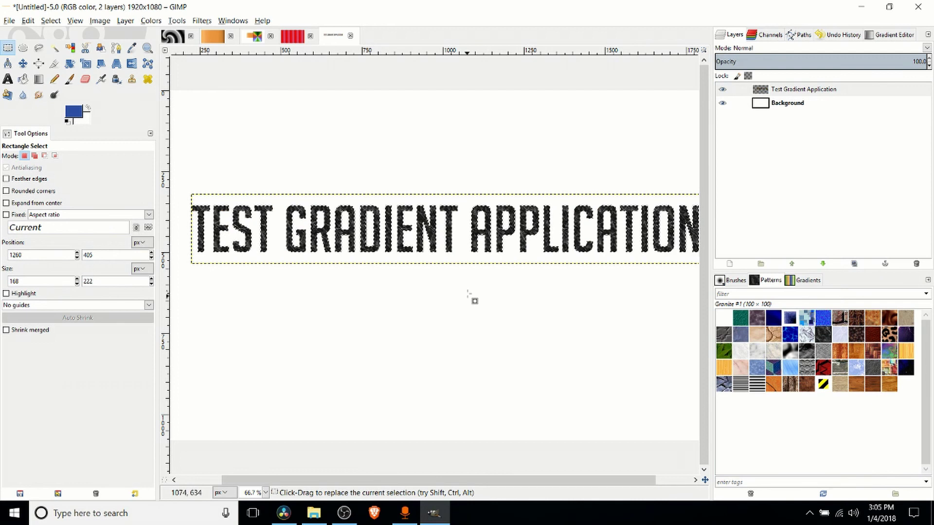
scroll(504, 267, "down", 1, "ctrl")
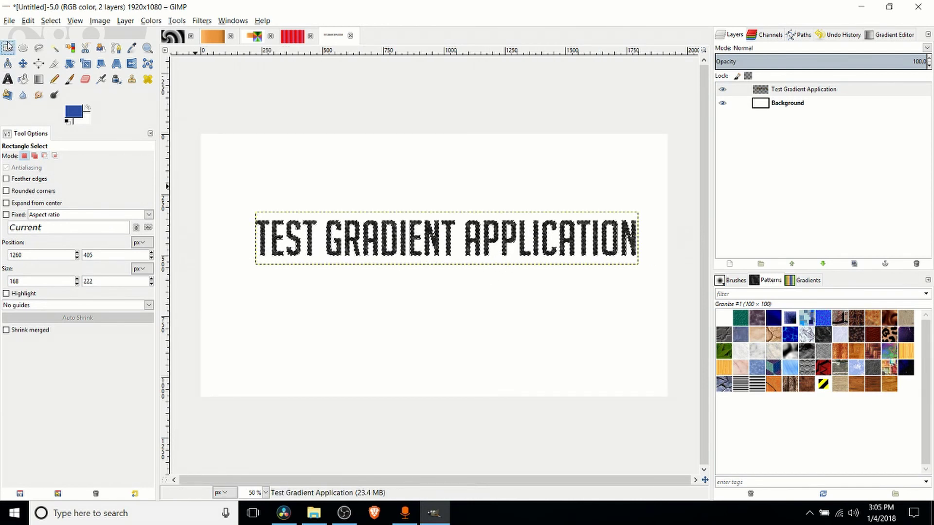
scroll(519, 289, "up", 1, "ctrl")
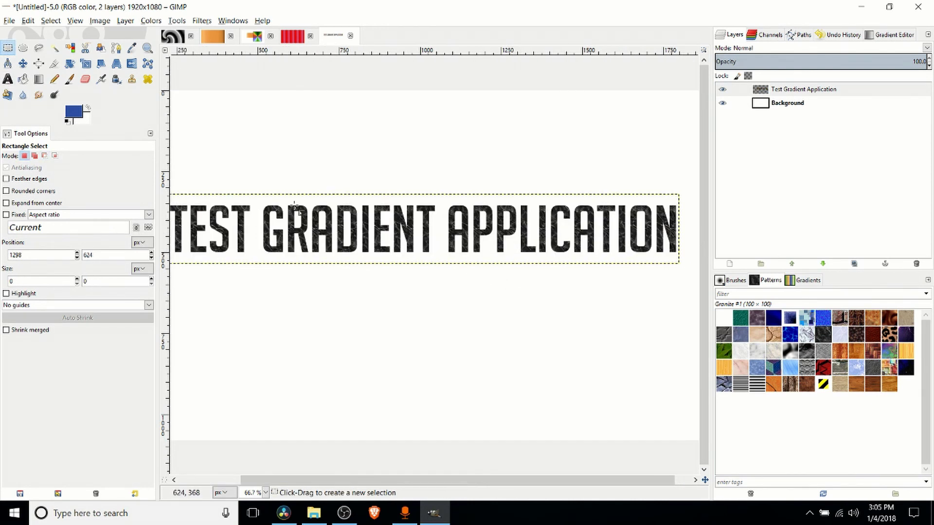
scroll(513, 266, "down", 1, "ctrl")
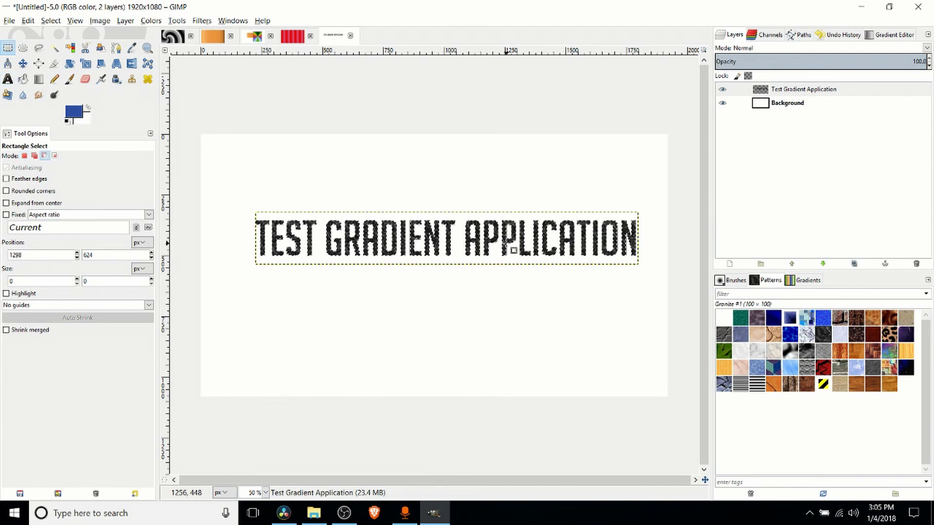
scroll(506, 239, "up", 5, "ctrl")
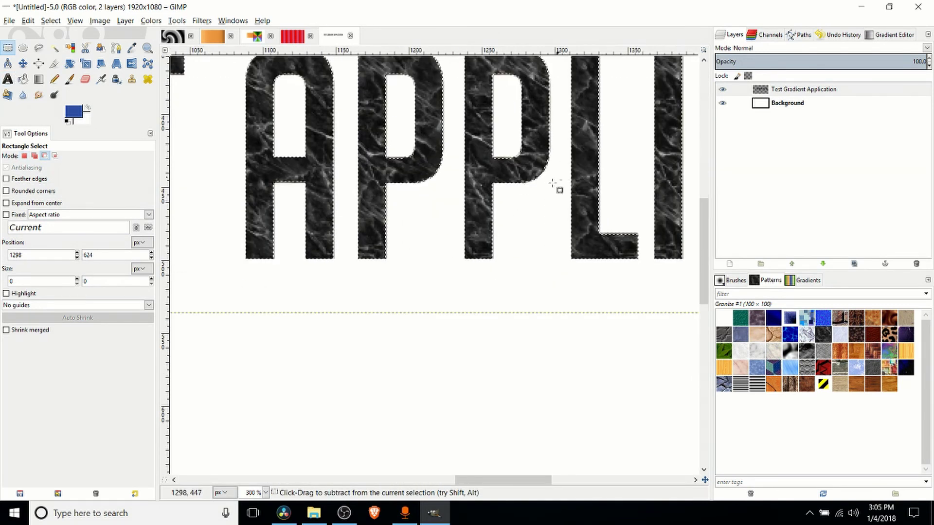
Step: Undo the granite fill and add a new transparent layer above the text layer
scroll(545, 201, "down", 1, "ctrl")
key("ctrl+z")
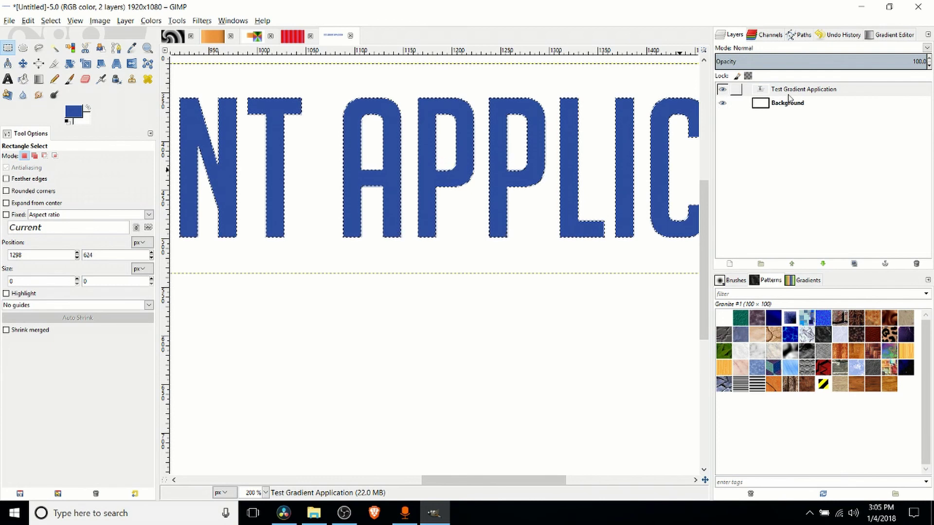
left_click(730, 263)
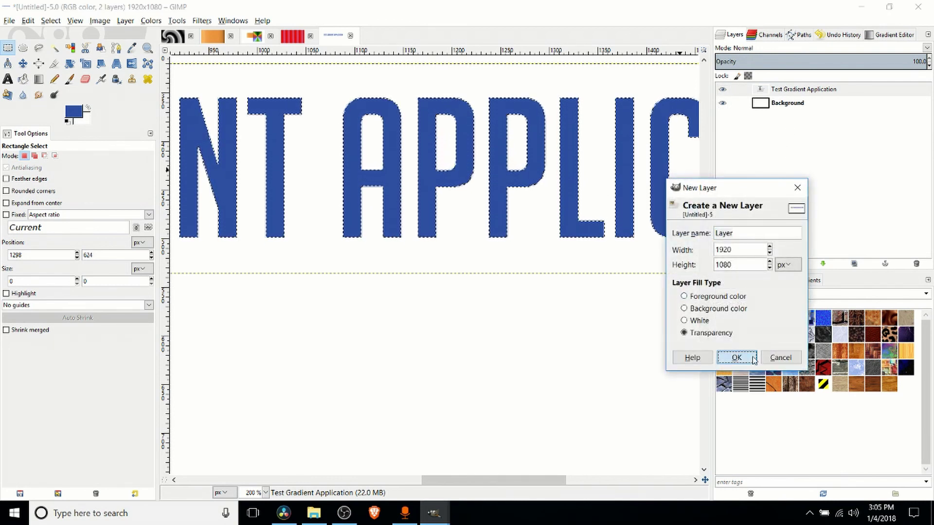
left_click(736, 358)
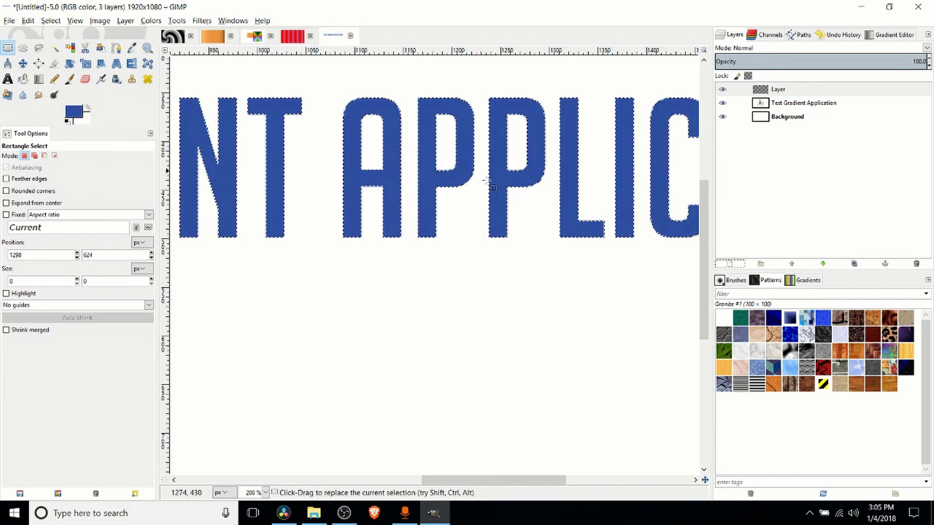
scroll(368, 210, "down", 1)
Step: Set the Blend tool to the FG to BG (RGB) gradient with Repeat set to None
left_click(39, 80)
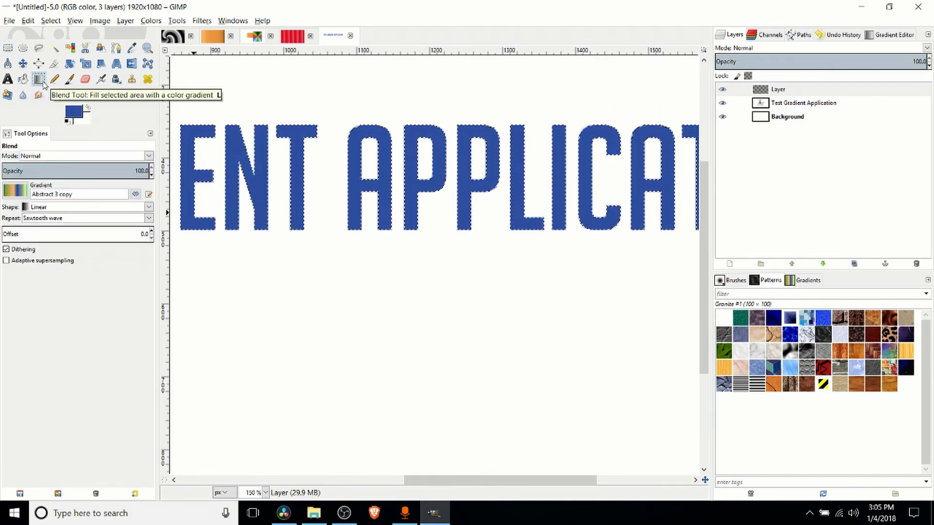
left_click(15, 189)
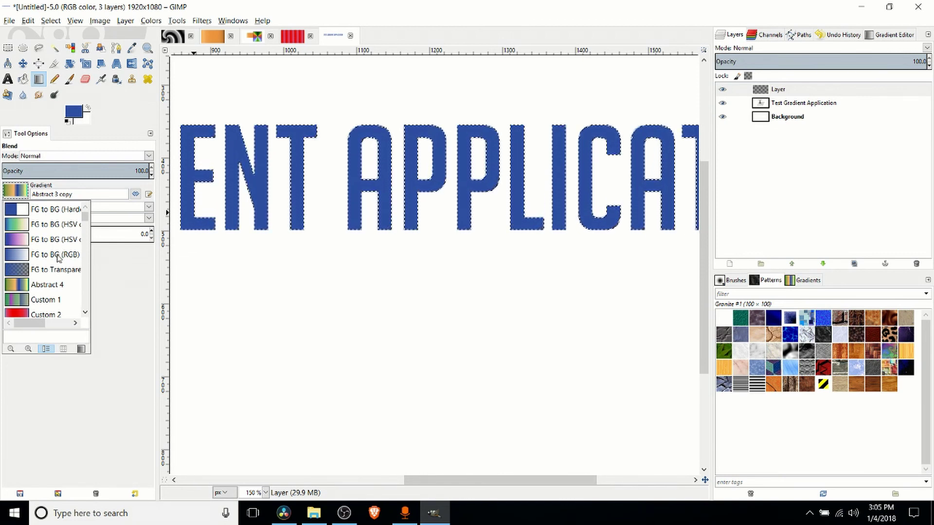
left_click(57, 257)
left_click(57, 218)
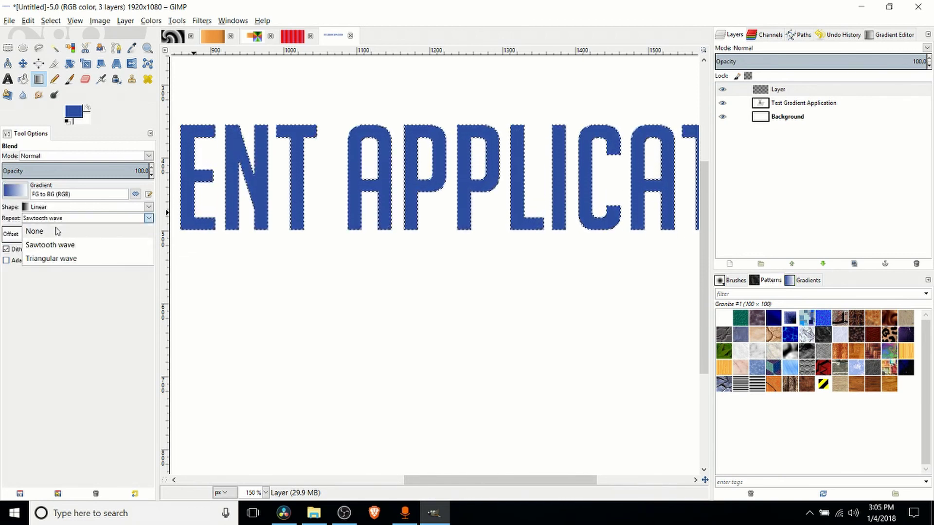
left_click(56, 232)
scroll(260, 194, "down", 3)
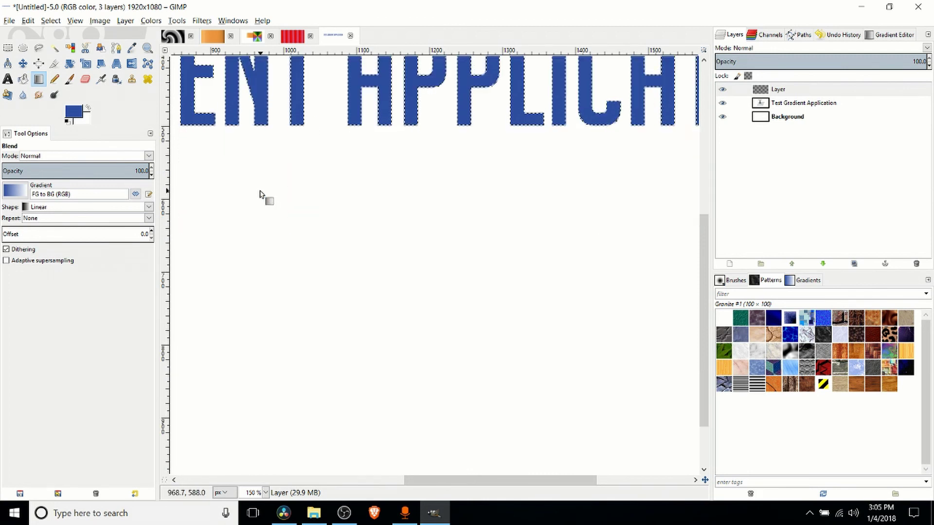
scroll(260, 194, "down", 1)
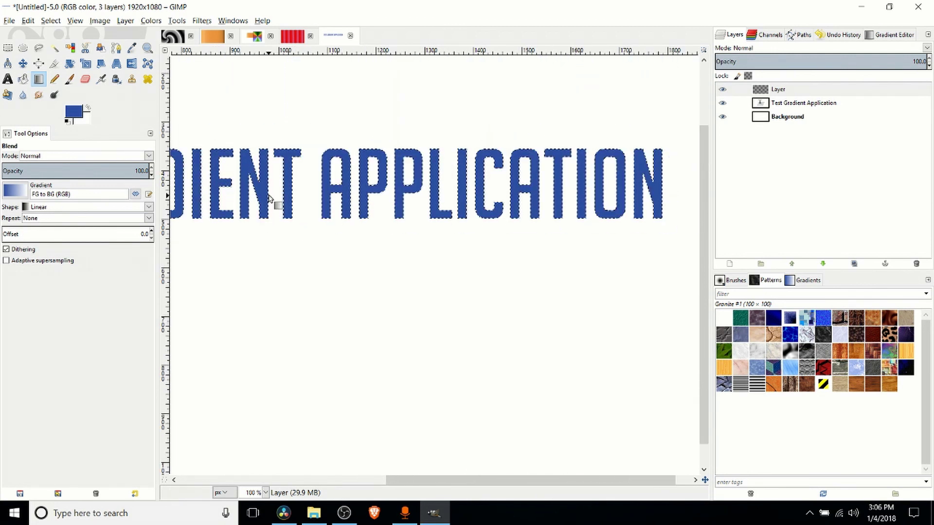
Step: Make the background reddish mauve and drag a vertical blue-to-mauve gradient through the letters
left_click(78, 122)
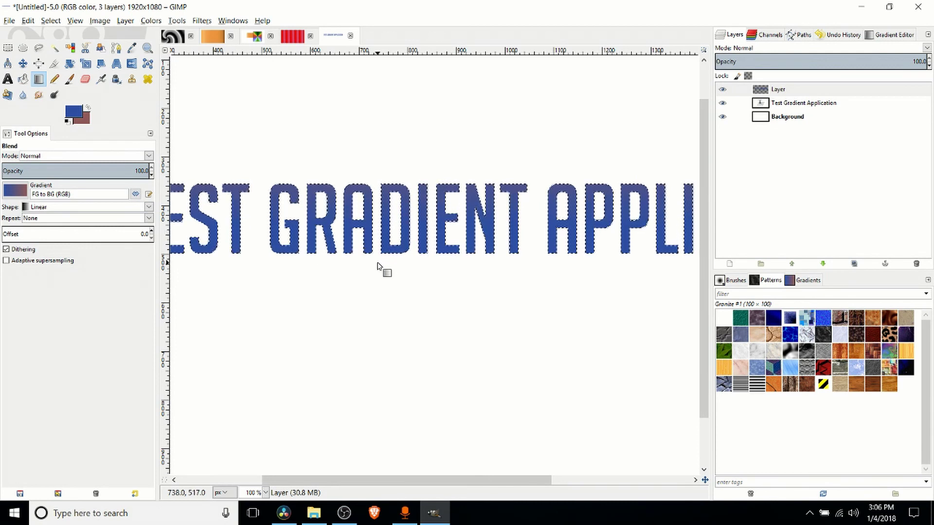
left_click_drag(376, 266, 376, 216)
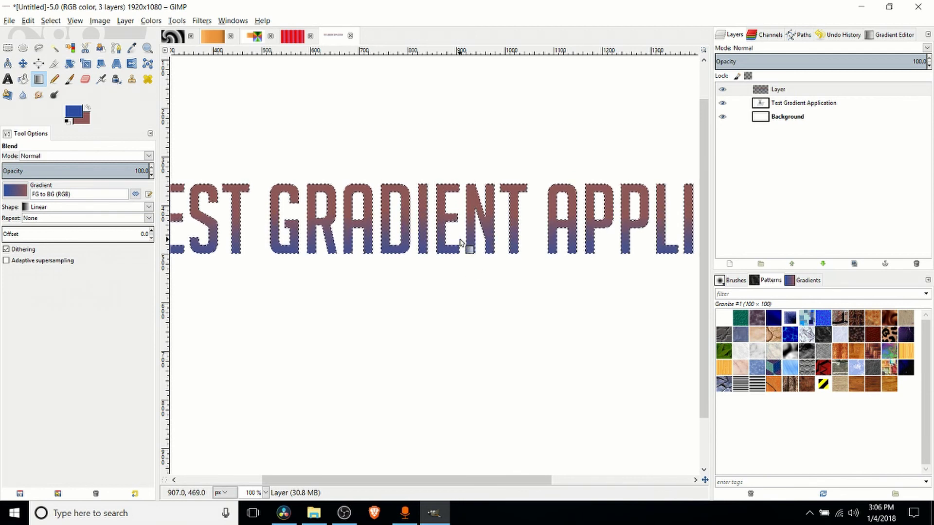
scroll(461, 242, "down", 1)
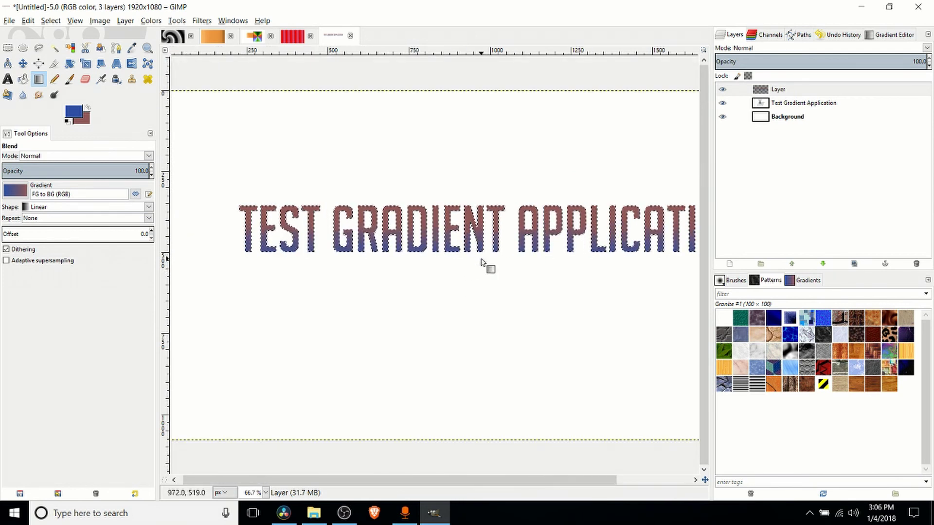
scroll(480, 263, "up", 3)
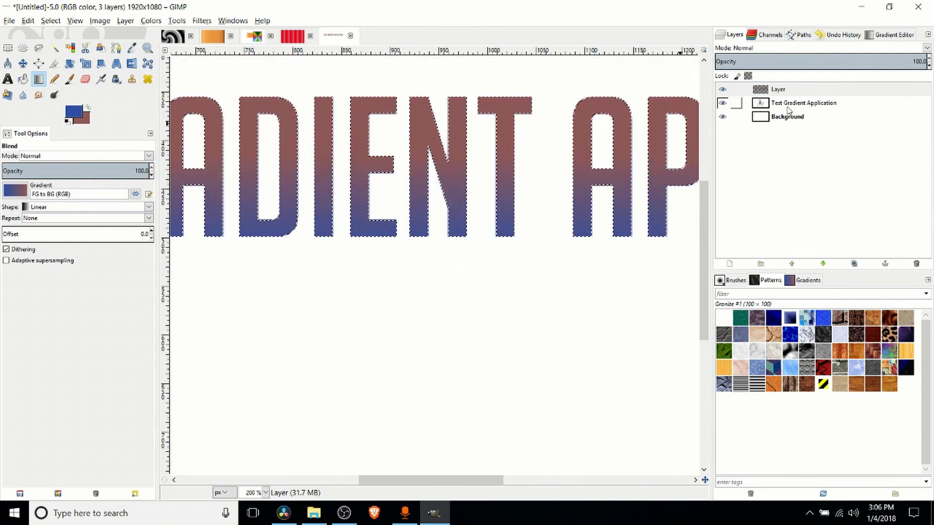
left_click(787, 104)
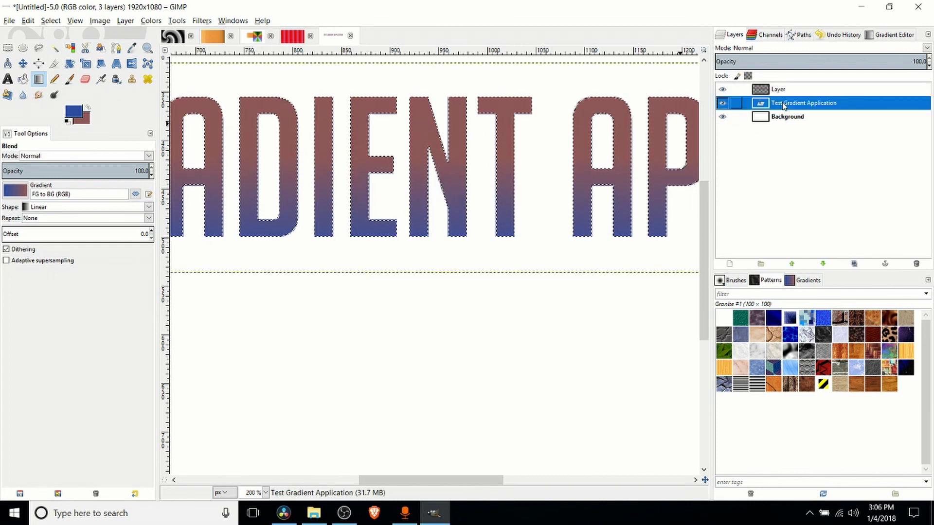
left_click(722, 89)
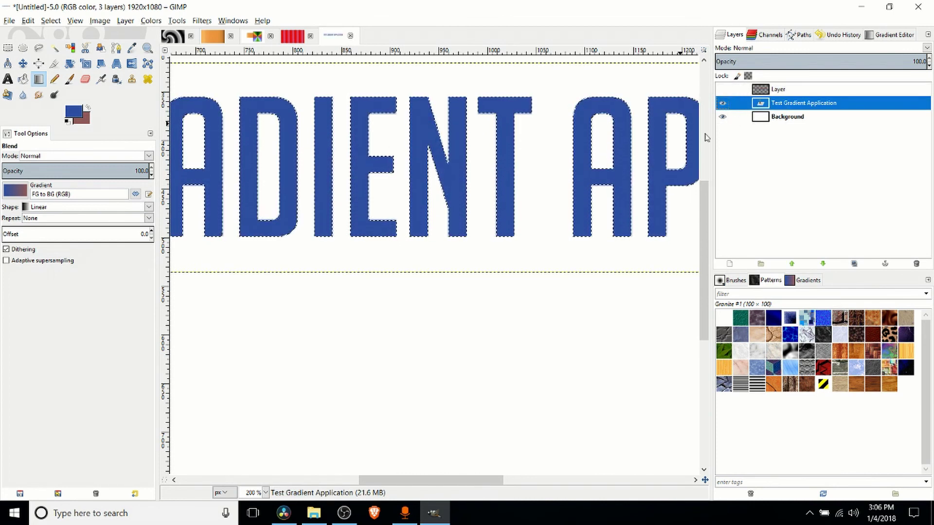
scroll(438, 146, "down", 2)
scroll(437, 146, "down", 1)
left_click(7, 79)
scroll(413, 188, "down", 2)
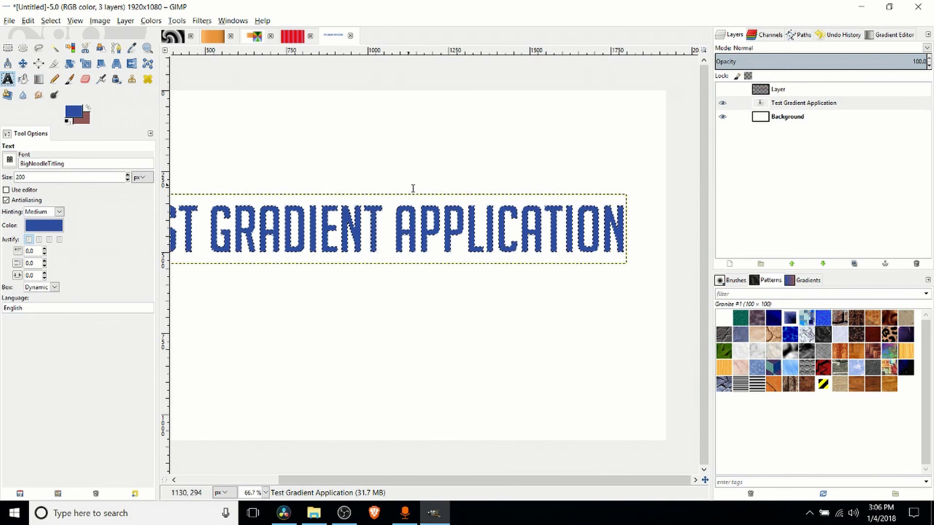
left_click(440, 225)
scroll(493, 228, "left", 2)
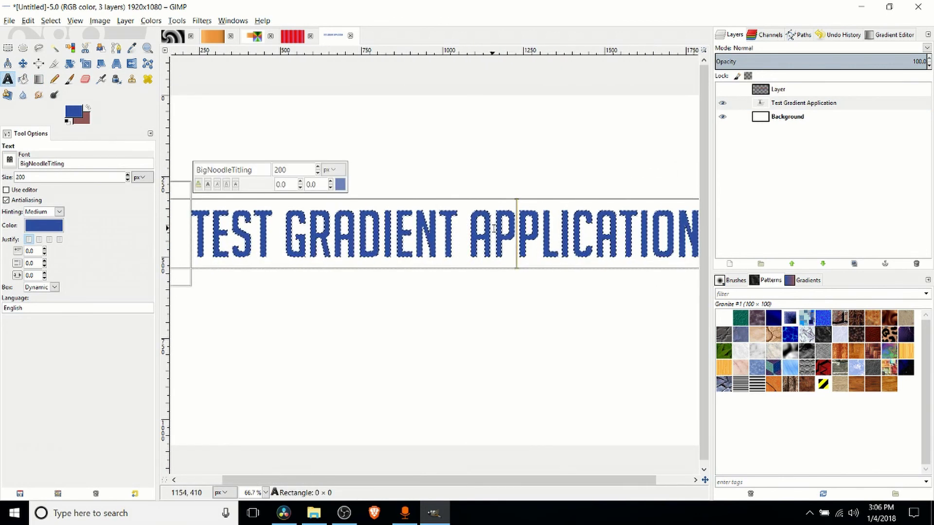
key("ctrl+a")
left_click(619, 228)
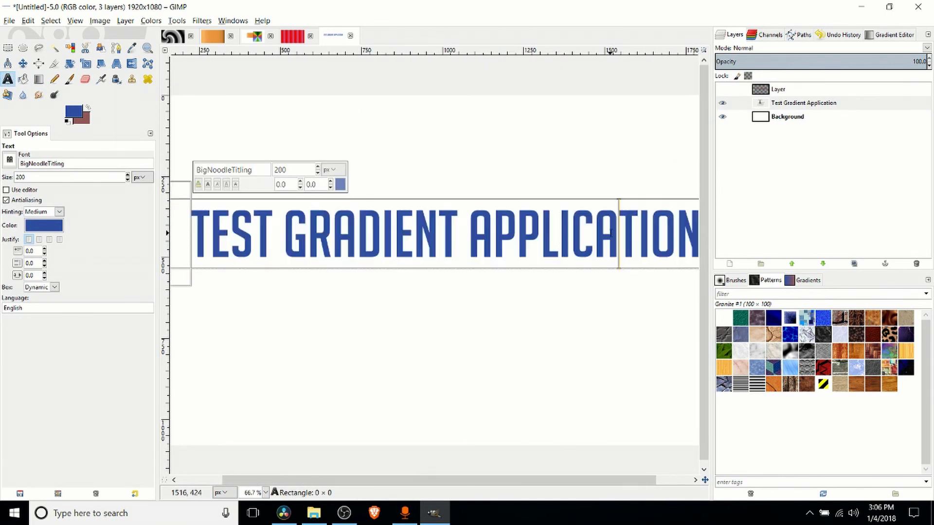
left_click(821, 106)
left_click(722, 89)
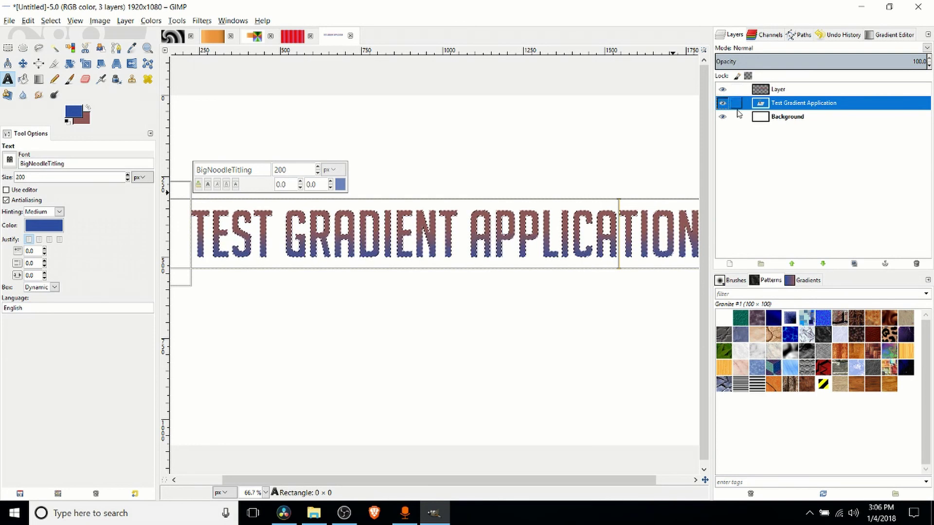
left_click(732, 90)
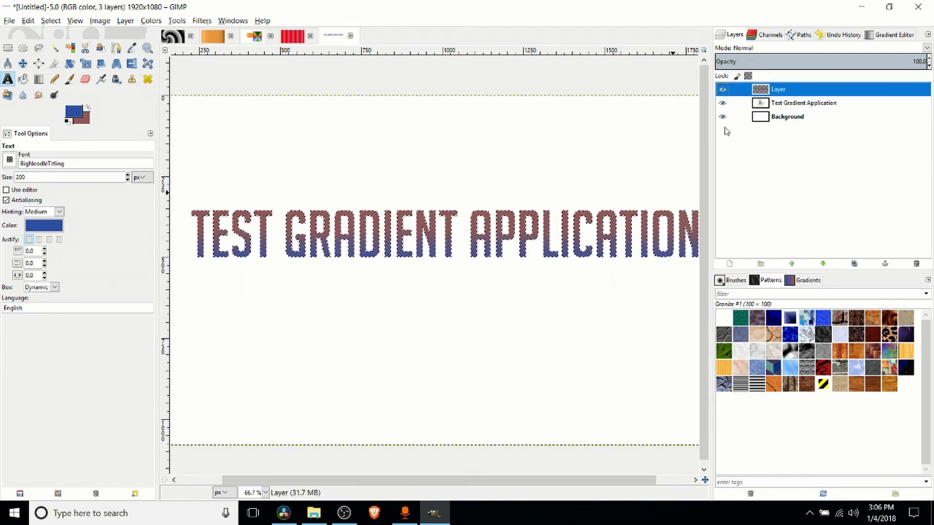
scroll(590, 227, "down", 1)
scroll(590, 227, "right", 1)
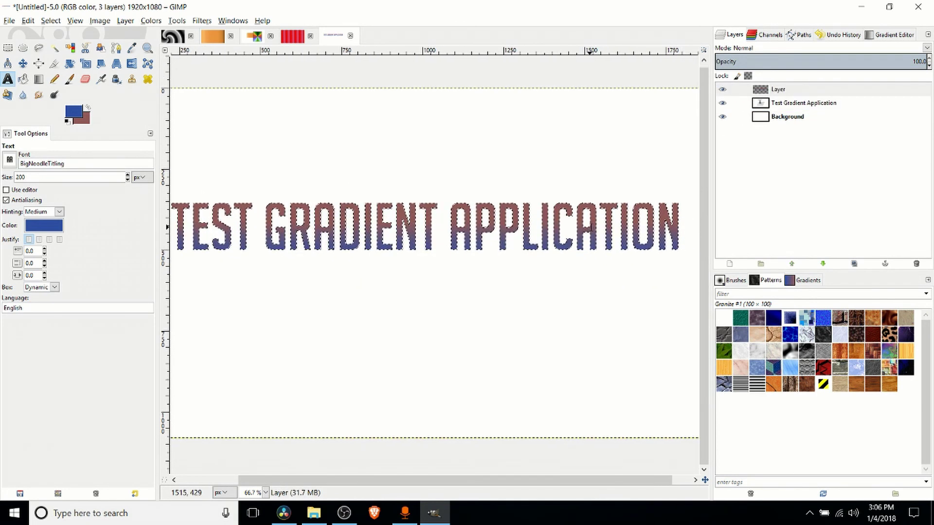
key("minus")
key("r")
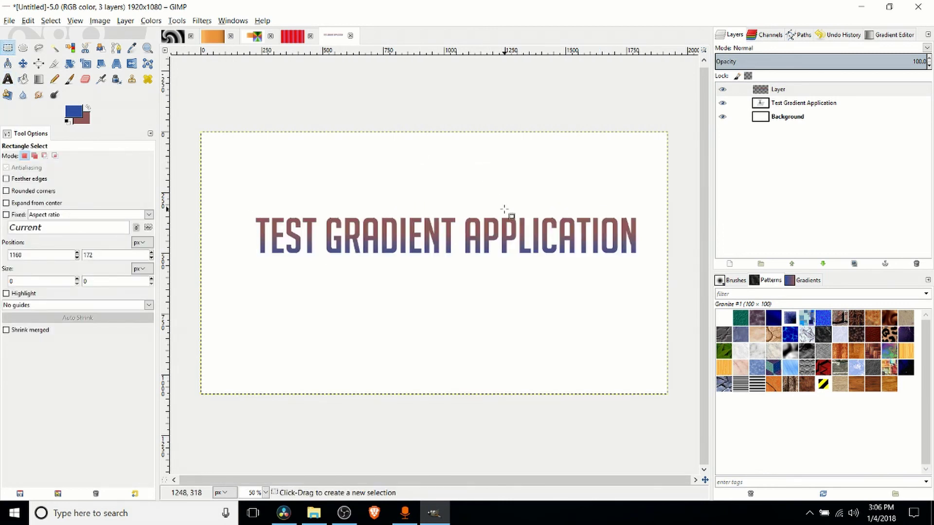
key("g")
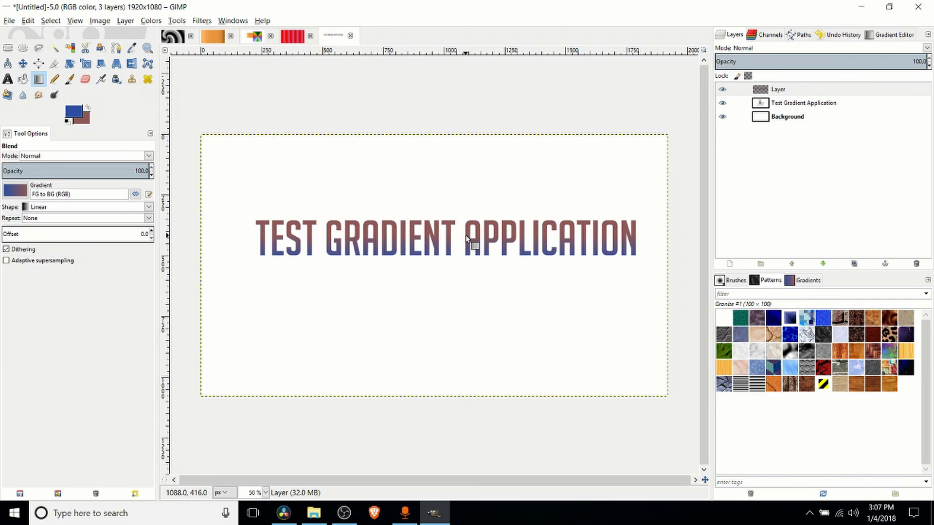